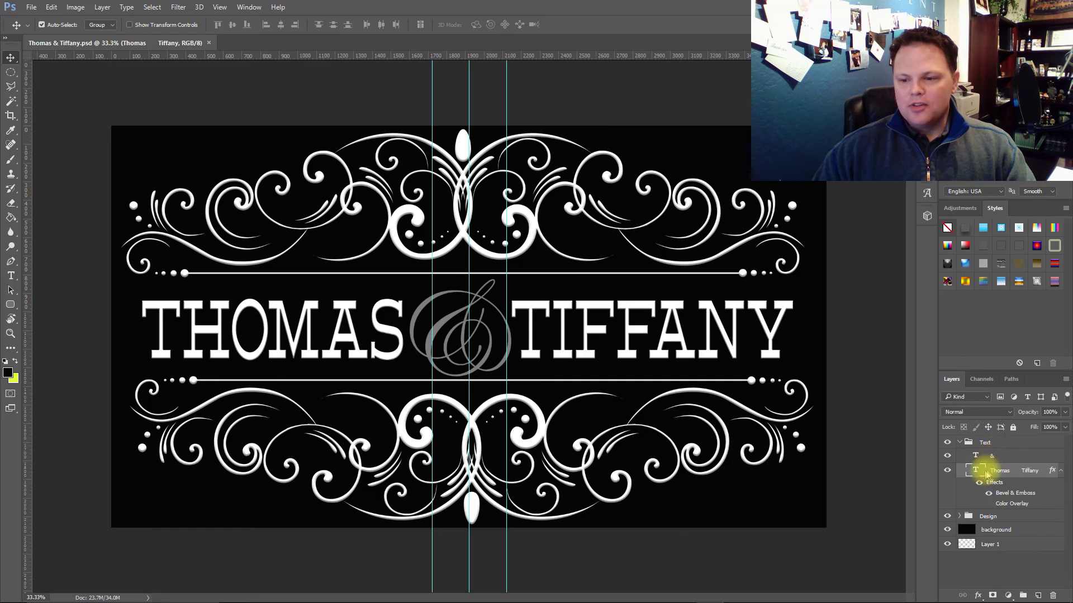
pyautogui.press('space')
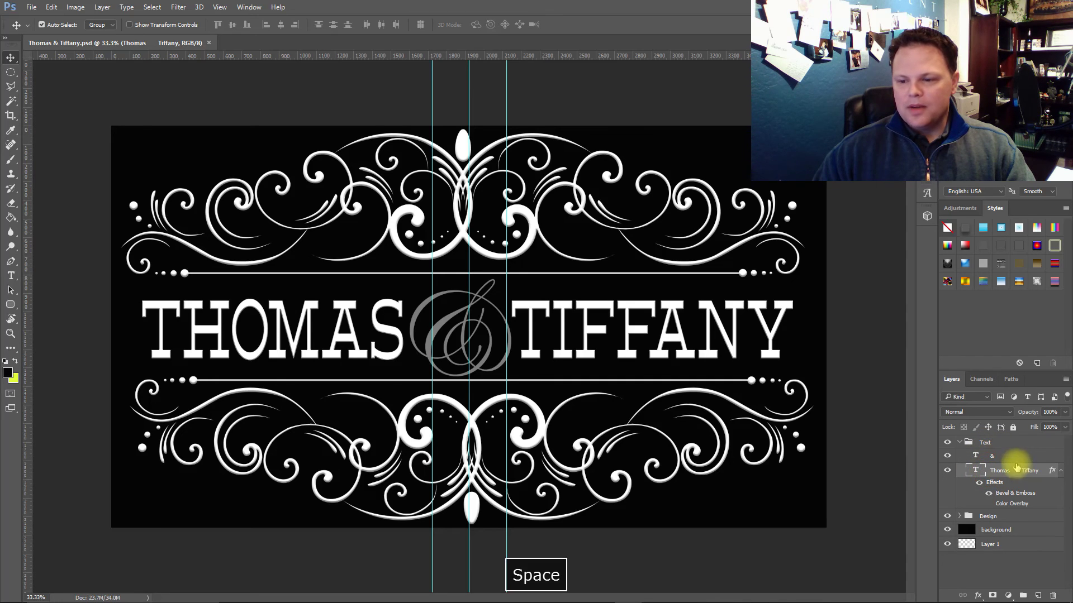
pyautogui.click(1060, 470)
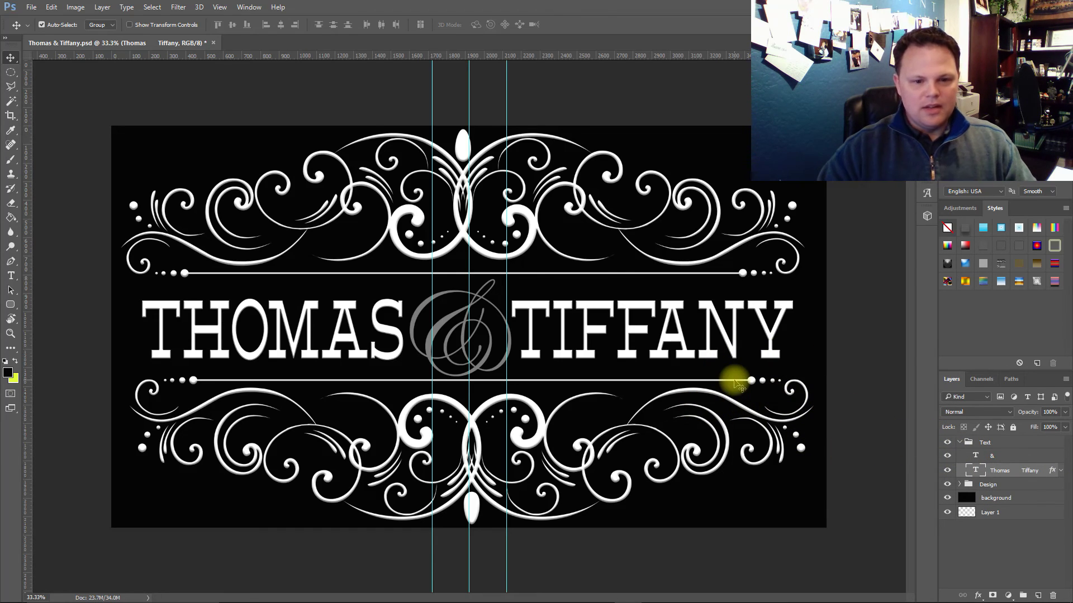
pyautogui.hotkey('shift', 'Right')
pyautogui.hotkey('shift', 'Left')
pyautogui.press('Right')
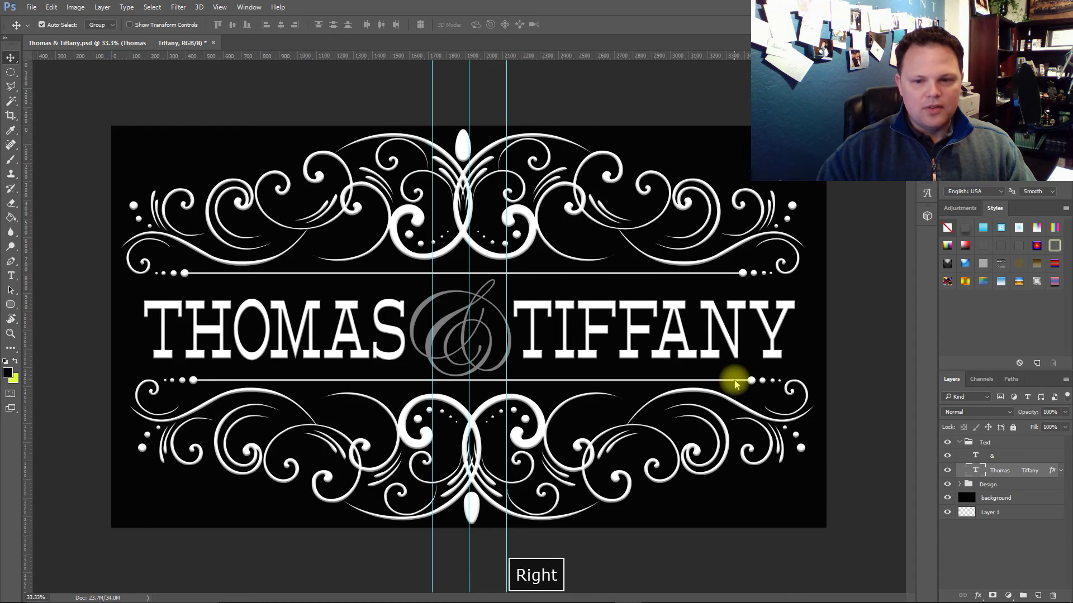
pyautogui.press('Left')
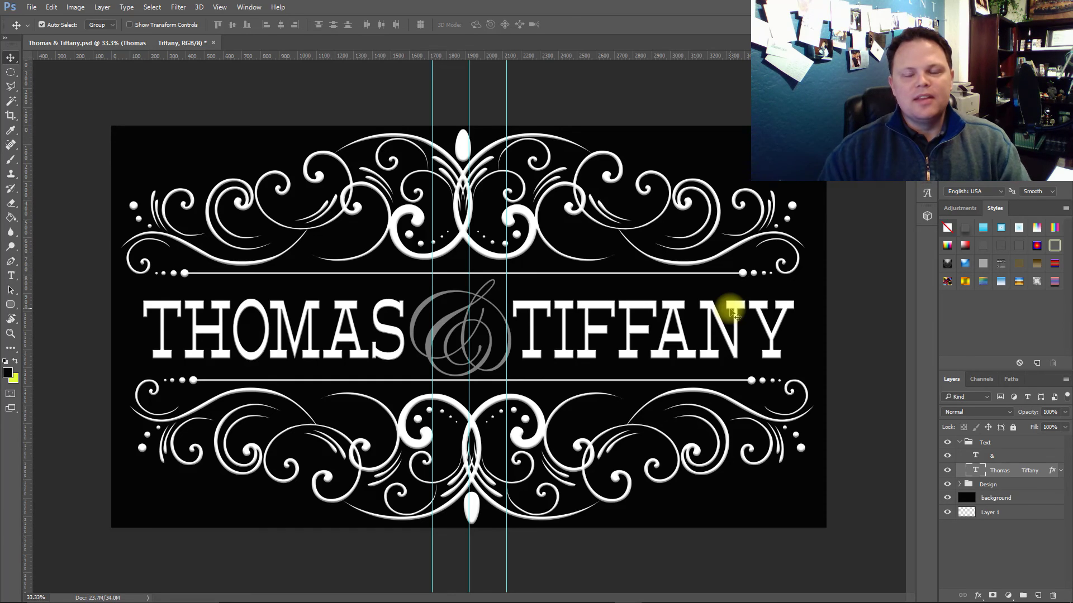
pyautogui.click(71, 8)
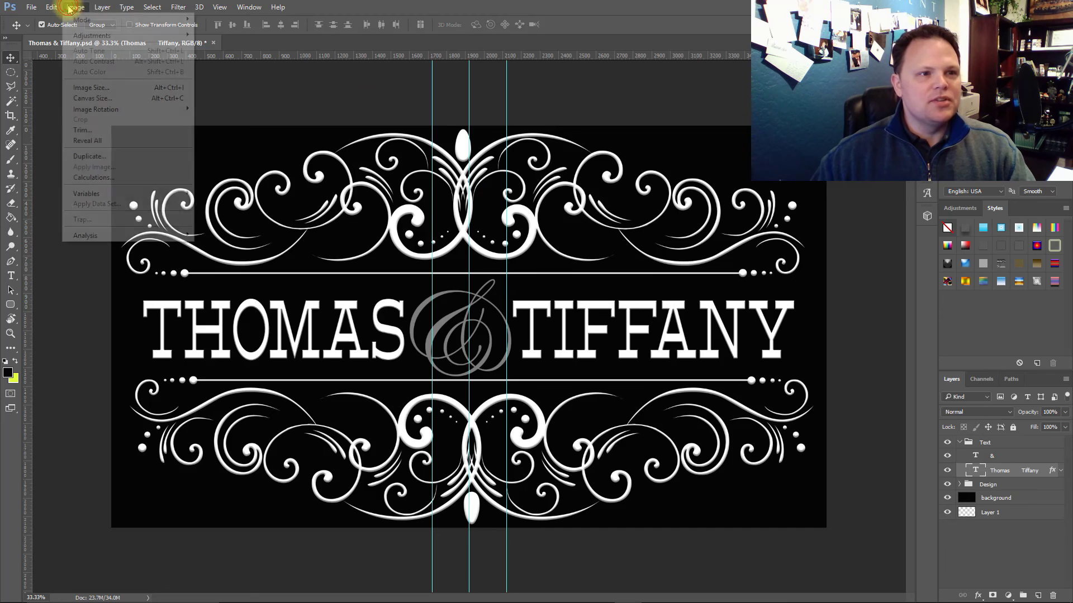
pyautogui.click(106, 97)
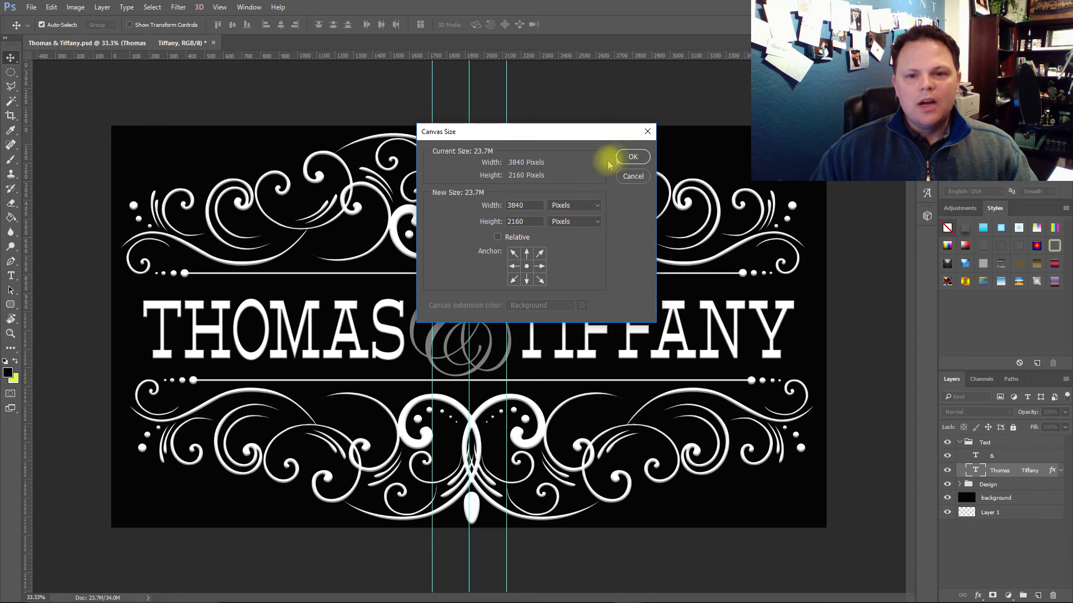
pyautogui.click(632, 158)
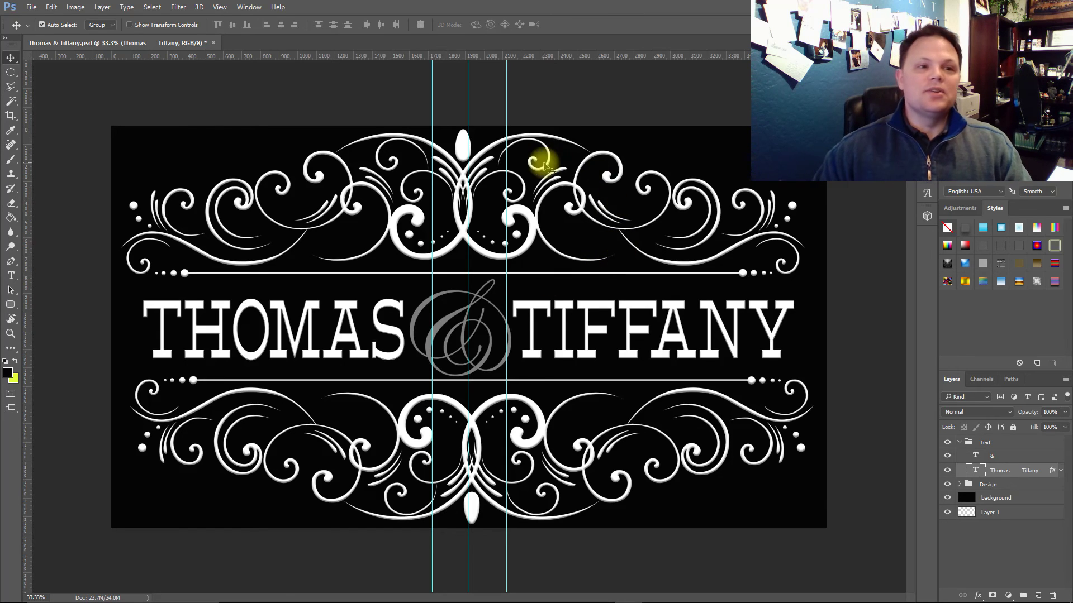
# Step: Create a transparent 1200 × 800 px, 150 ppi document, then return to the Thomas & Tiffany design
pyautogui.click(31, 7)
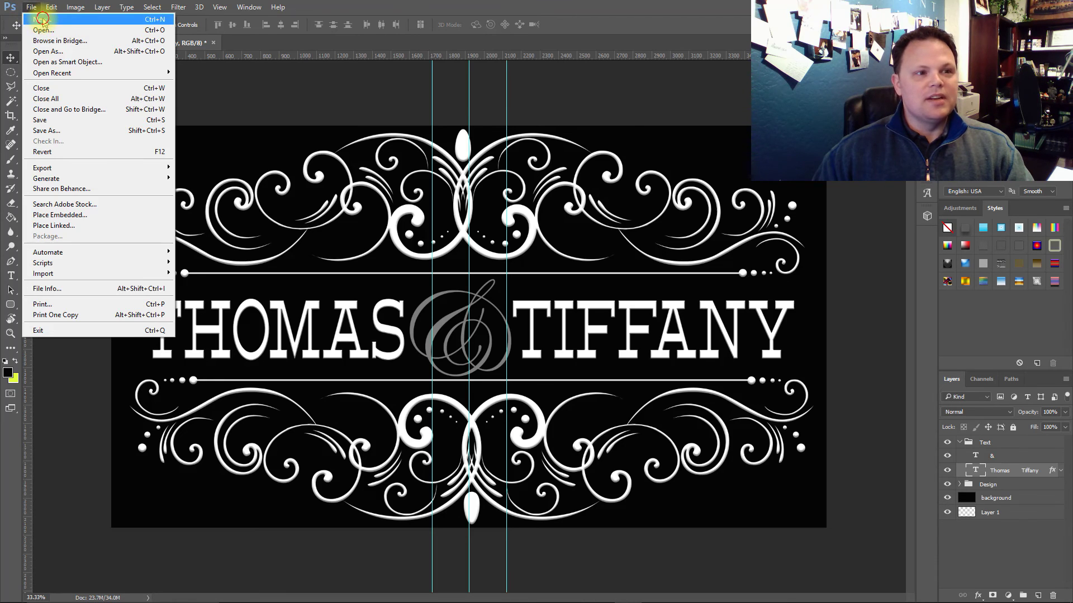
pyautogui.click(42, 19)
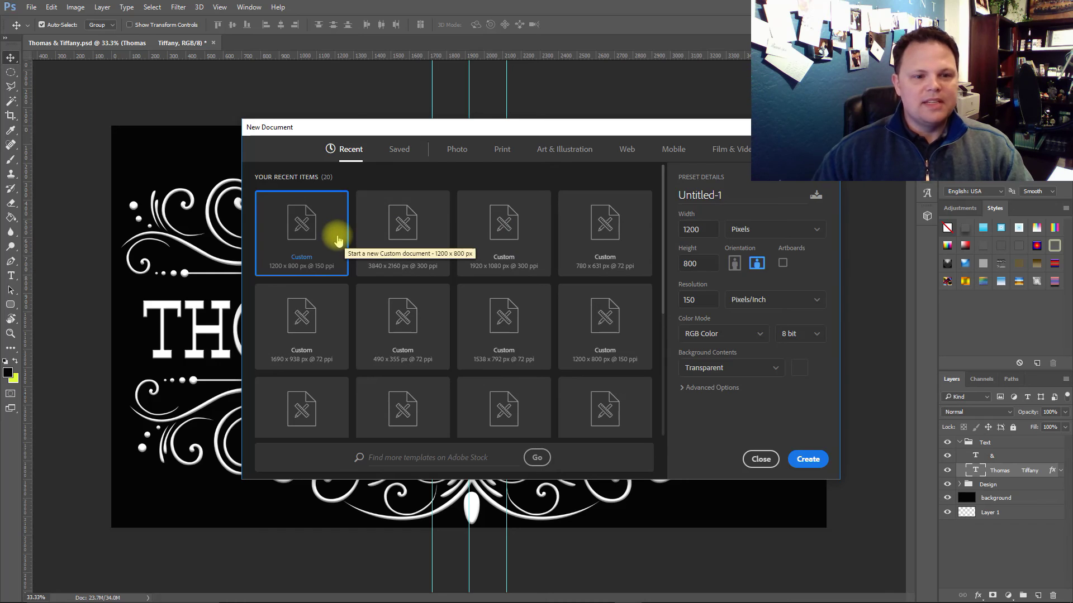
pyautogui.doubleClick(710, 229)
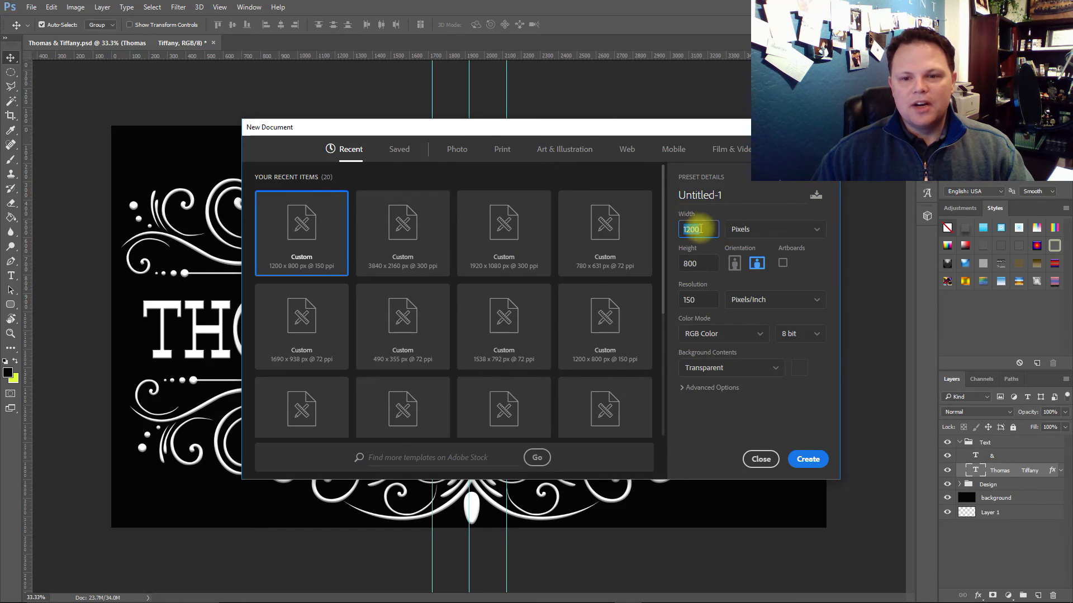
pyautogui.doubleClick(700, 263)
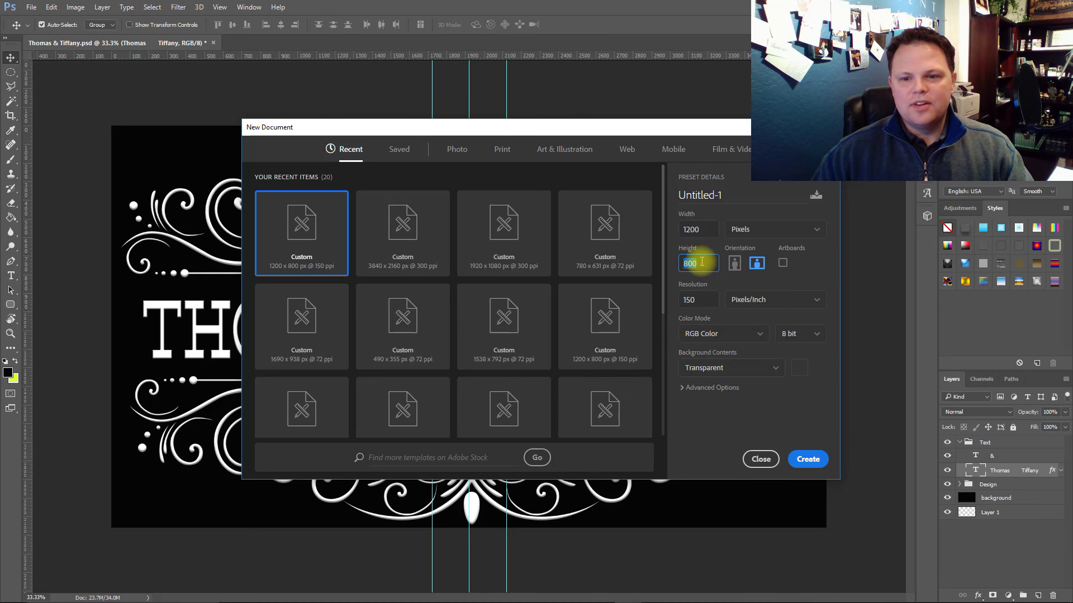
pyautogui.click(748, 231)
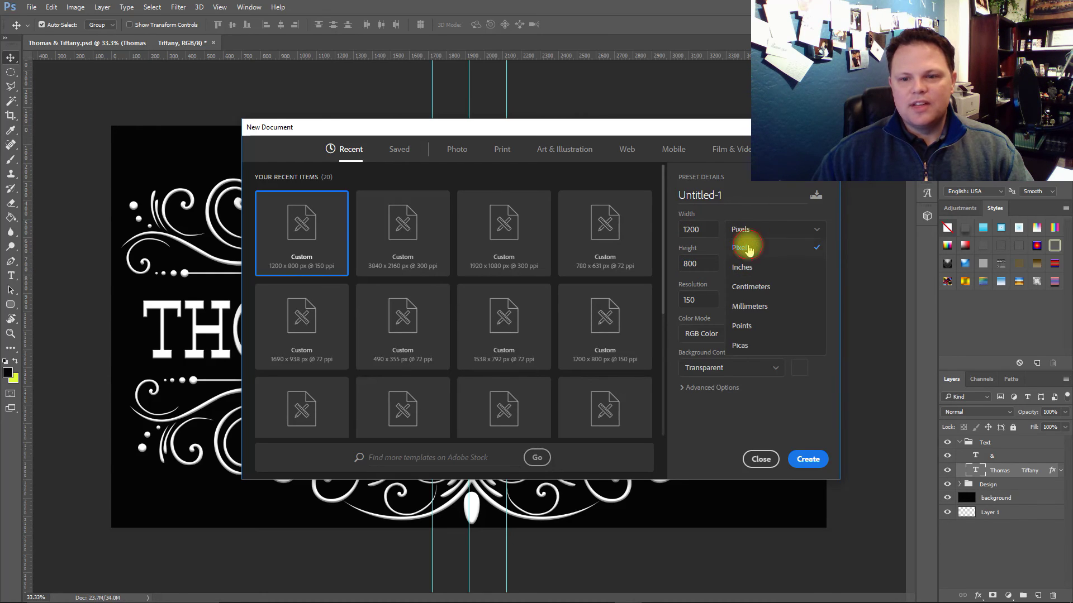
pyautogui.click(748, 250)
pyautogui.doubleClick(697, 300)
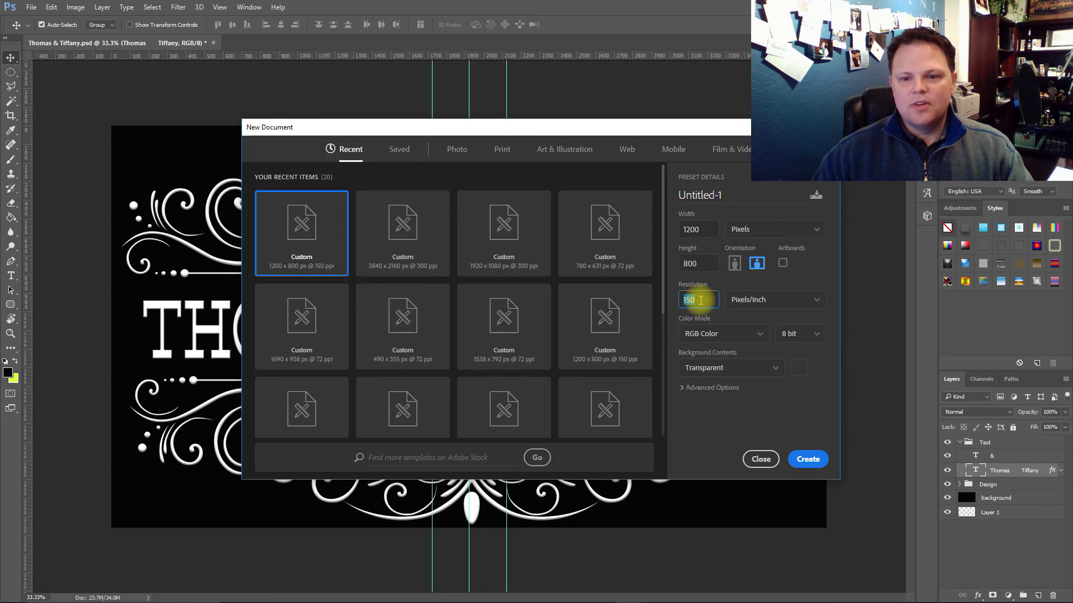
pyautogui.click(808, 461)
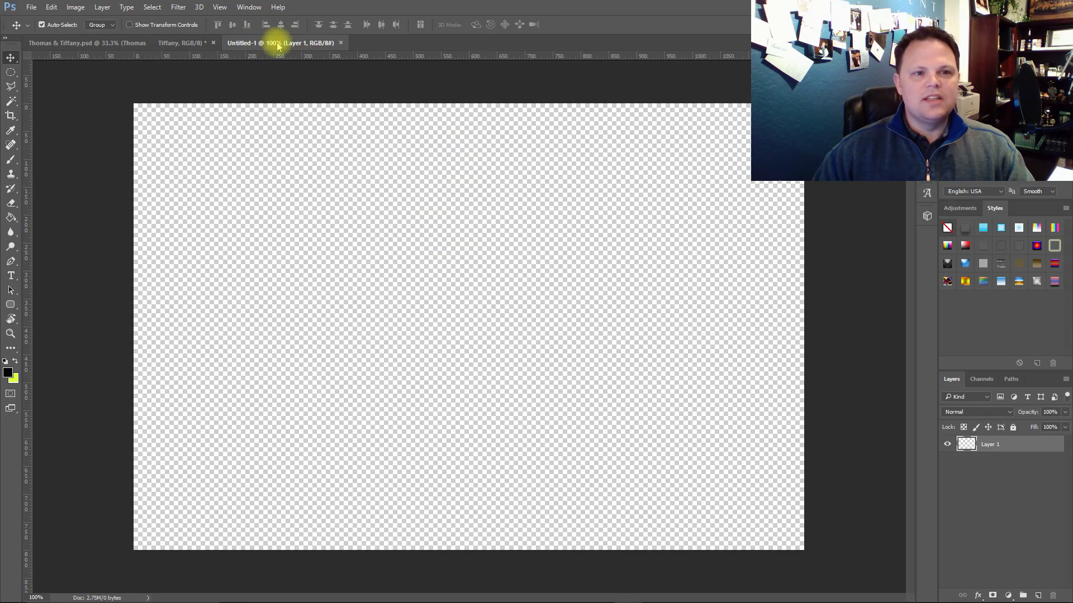
pyautogui.moveTo(278, 42); pyautogui.dragTo(240, 40)
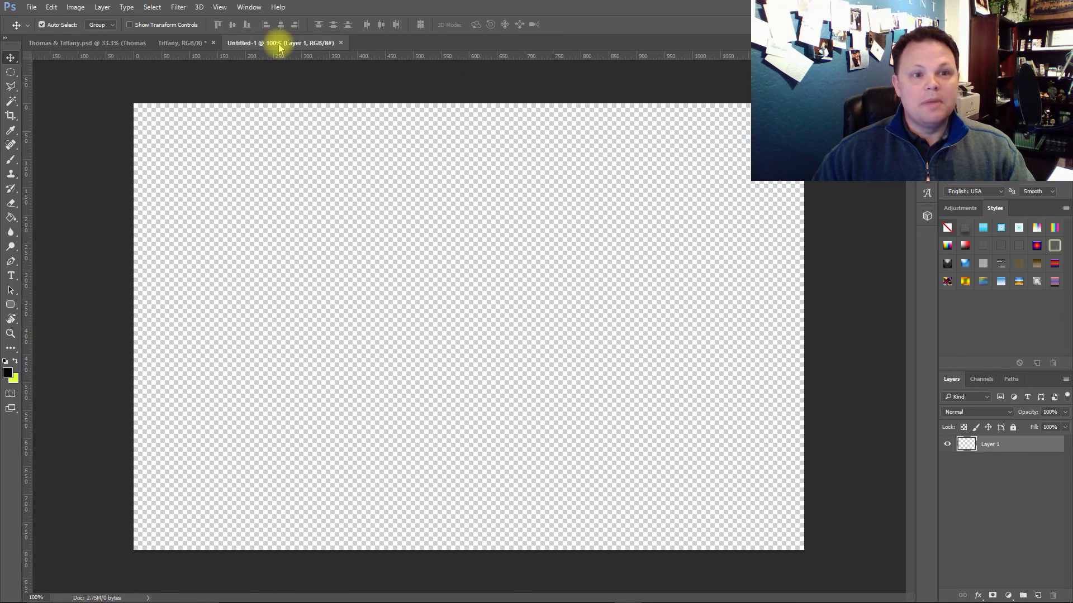
pyautogui.click(133, 45)
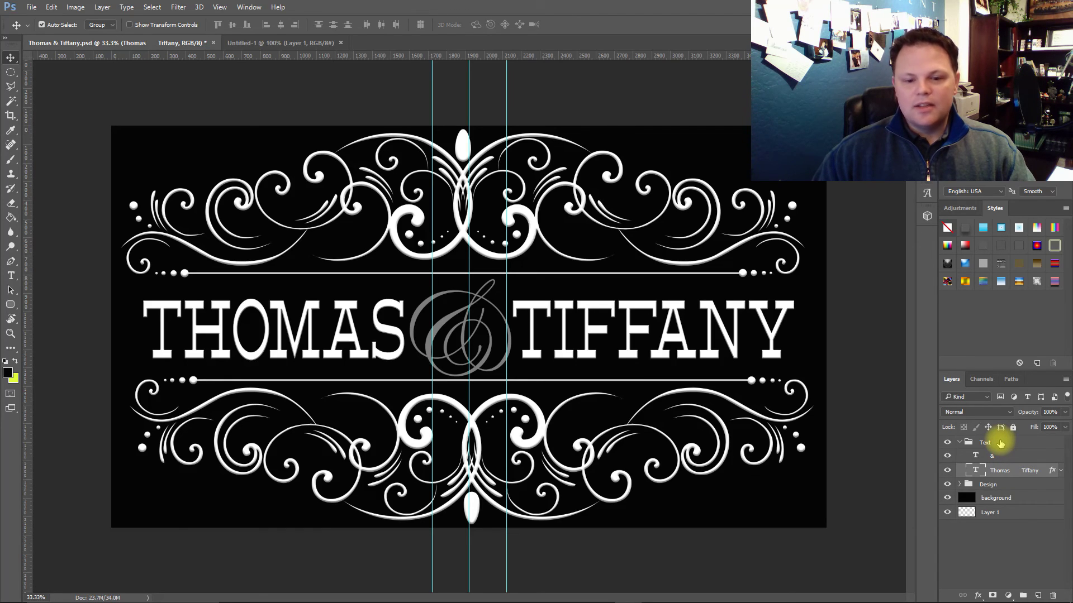
# Step: Select the Text group and save the design over the existing Thomas & Tiffany.psd
pyautogui.click(1000, 443)
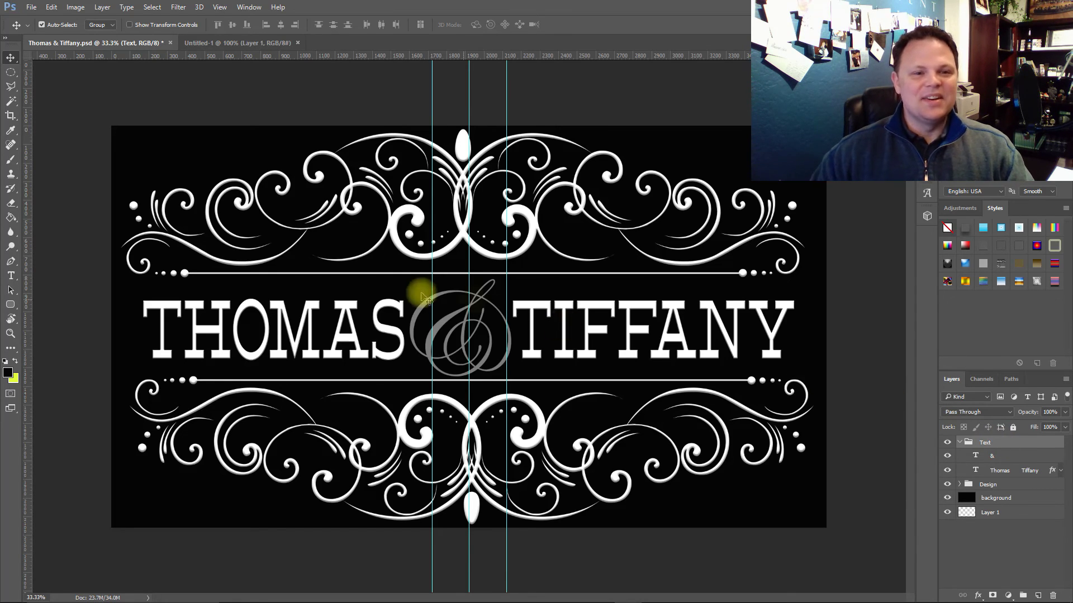
pyautogui.click(31, 7)
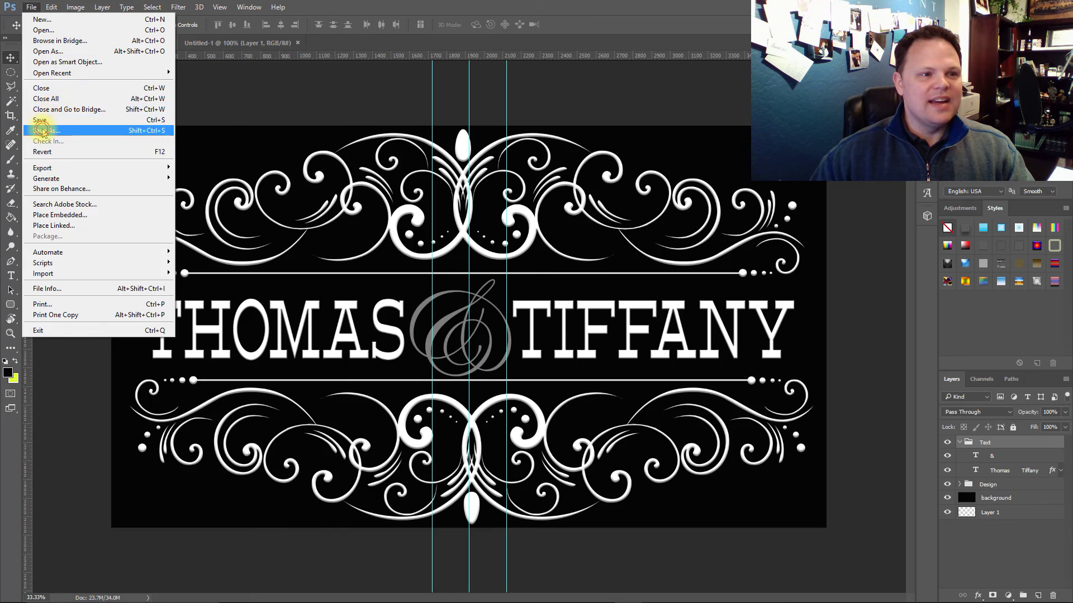
pyautogui.click(44, 130)
pyautogui.click(134, 92)
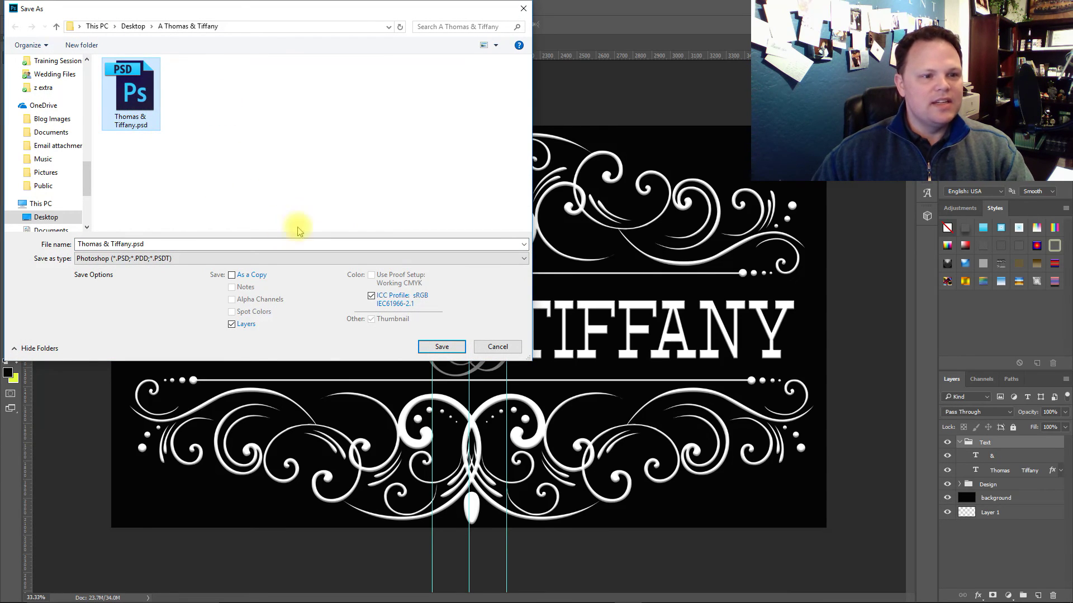
pyautogui.click(445, 346)
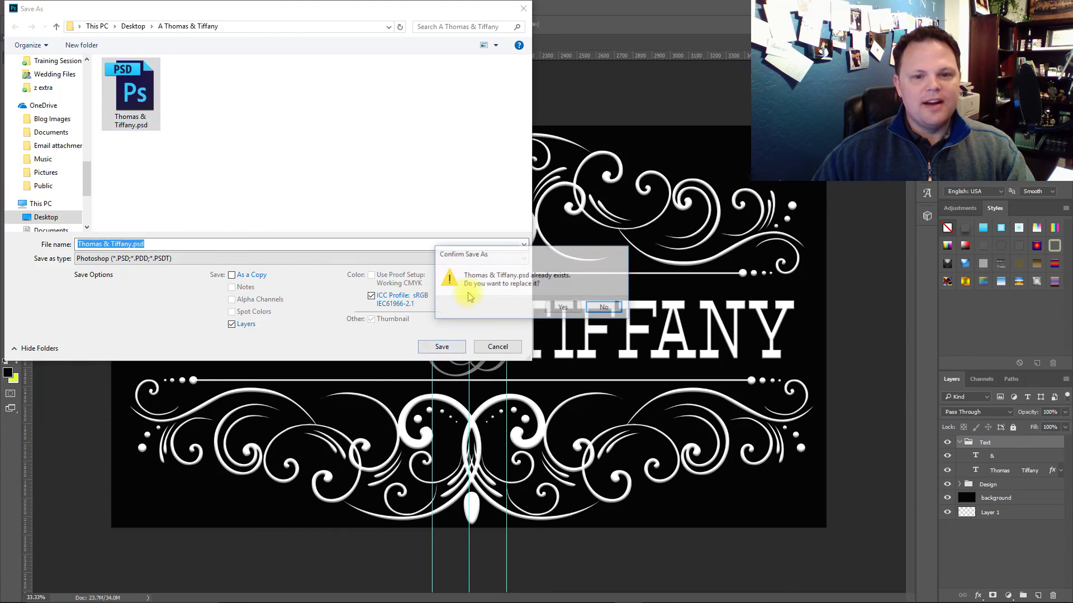
pyautogui.click(559, 308)
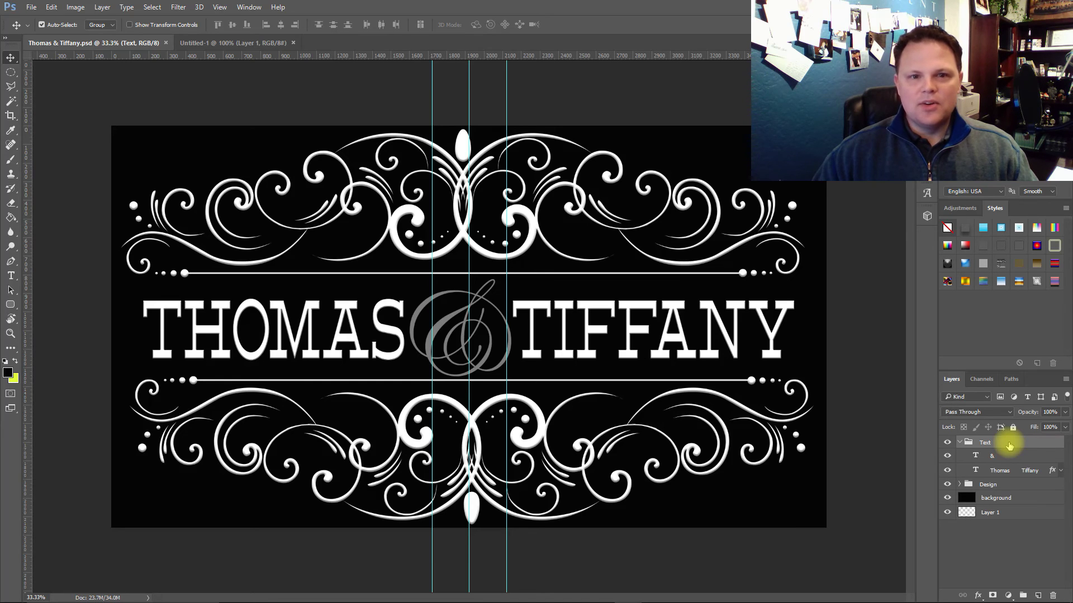
# Step: Select the Text group plus the & layer, Thomas Tiffany layer and Design group together
pyautogui.keyDown('shift'); pyautogui.click(1003, 484); pyautogui.keyUp('shift')
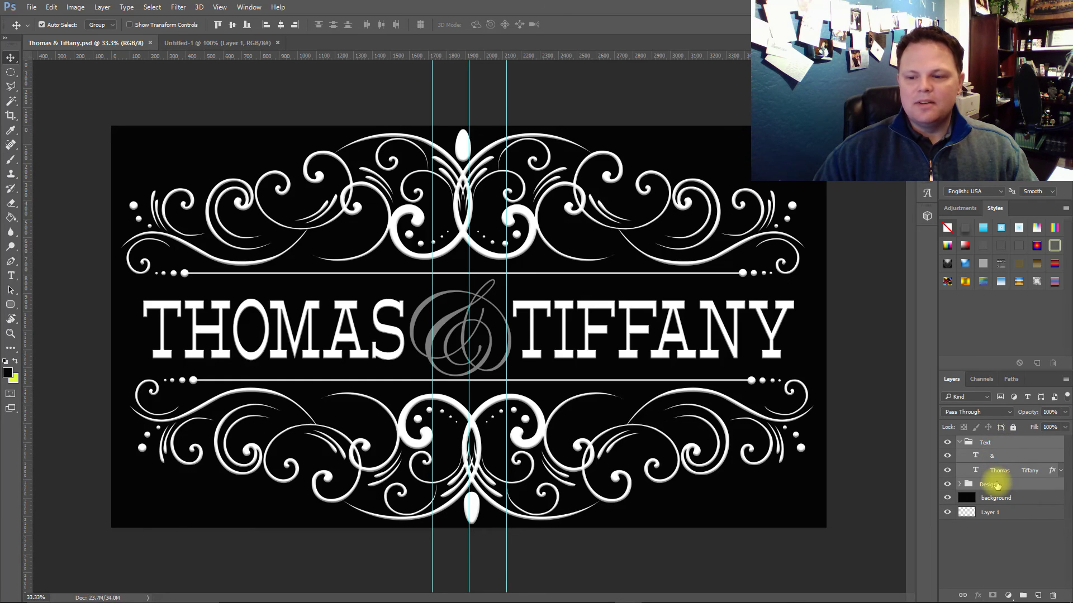
pyautogui.click(997, 443)
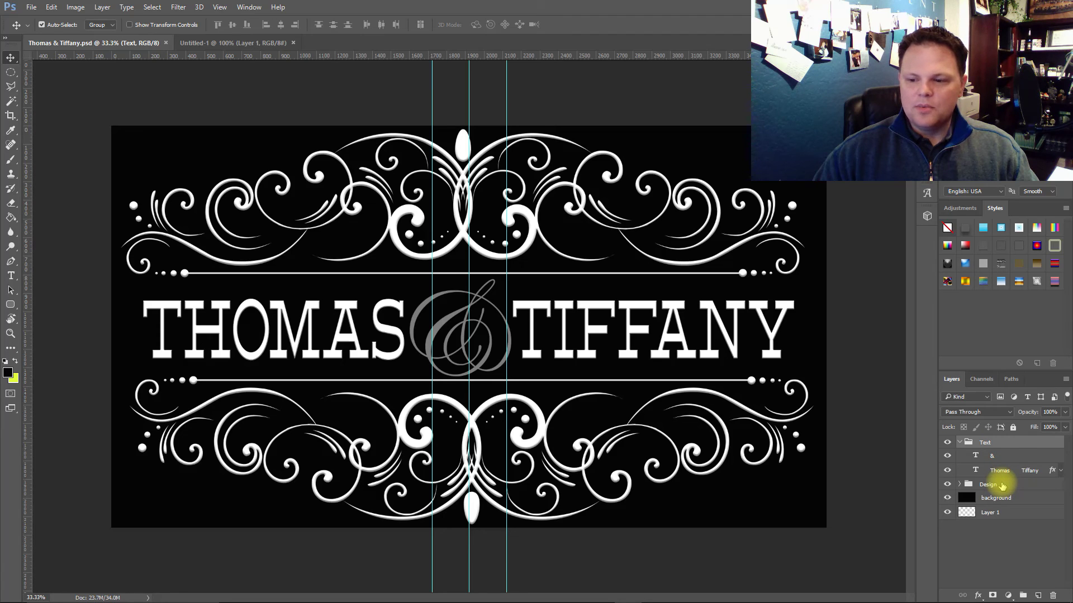
pyautogui.keyDown('shift'); pyautogui.click(1002, 486); pyautogui.keyUp('shift')
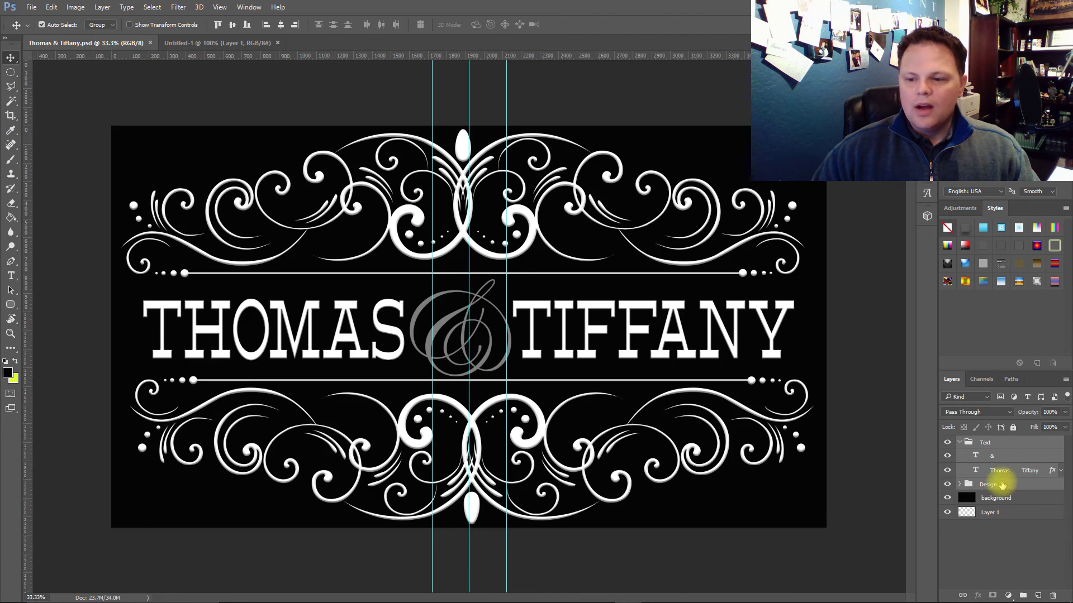
pyautogui.click(988, 442)
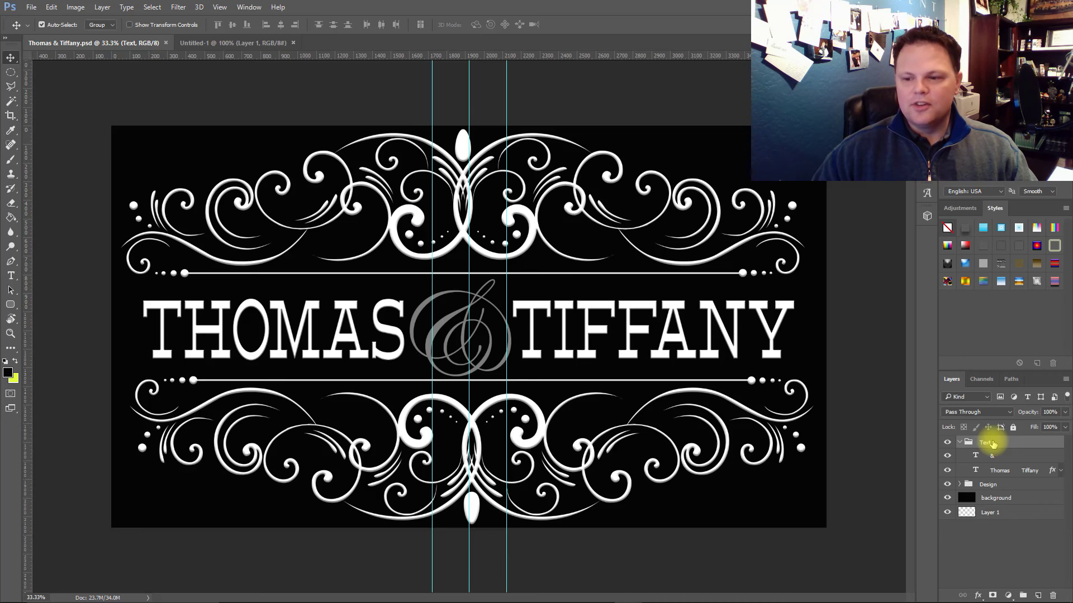
pyautogui.keyDown('ctrl'); pyautogui.click(997, 471); pyautogui.keyUp('ctrl')
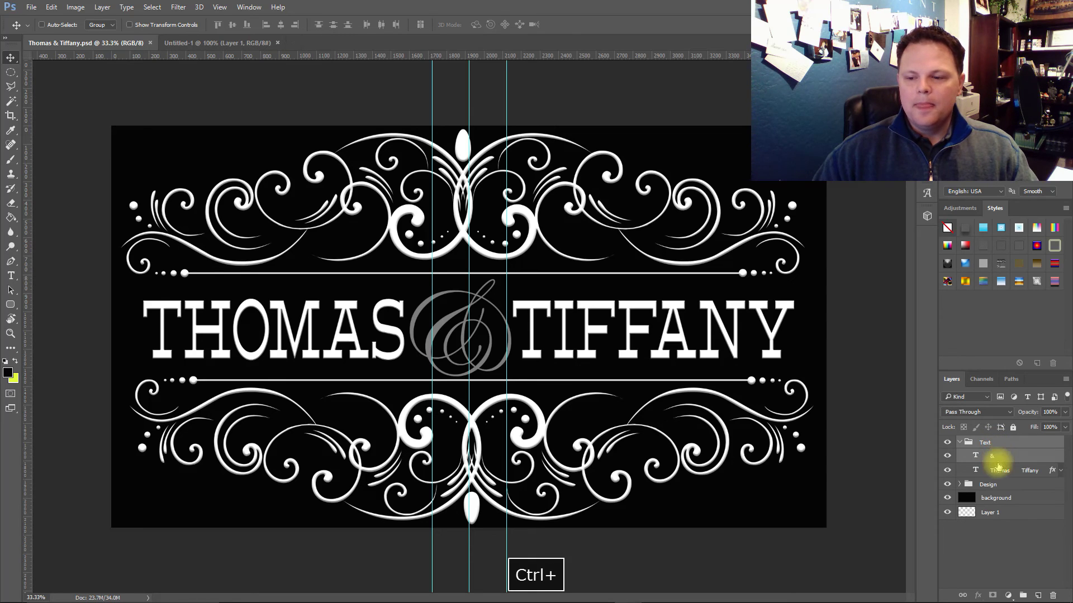
pyautogui.keyDown('ctrl'); pyautogui.click(992, 483); pyautogui.keyUp('ctrl')
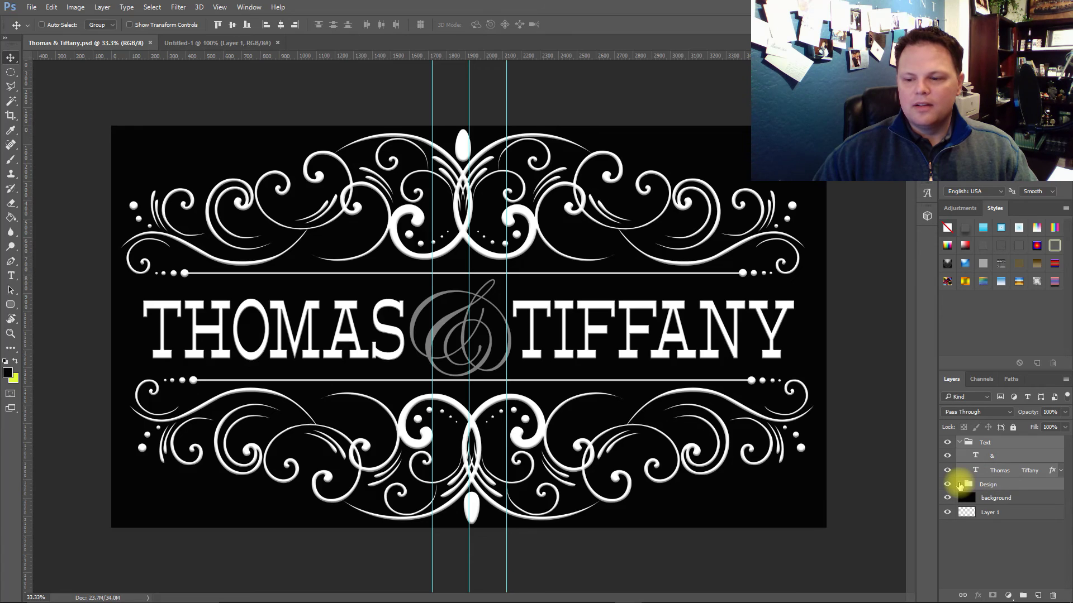
pyautogui.press('ctrl')
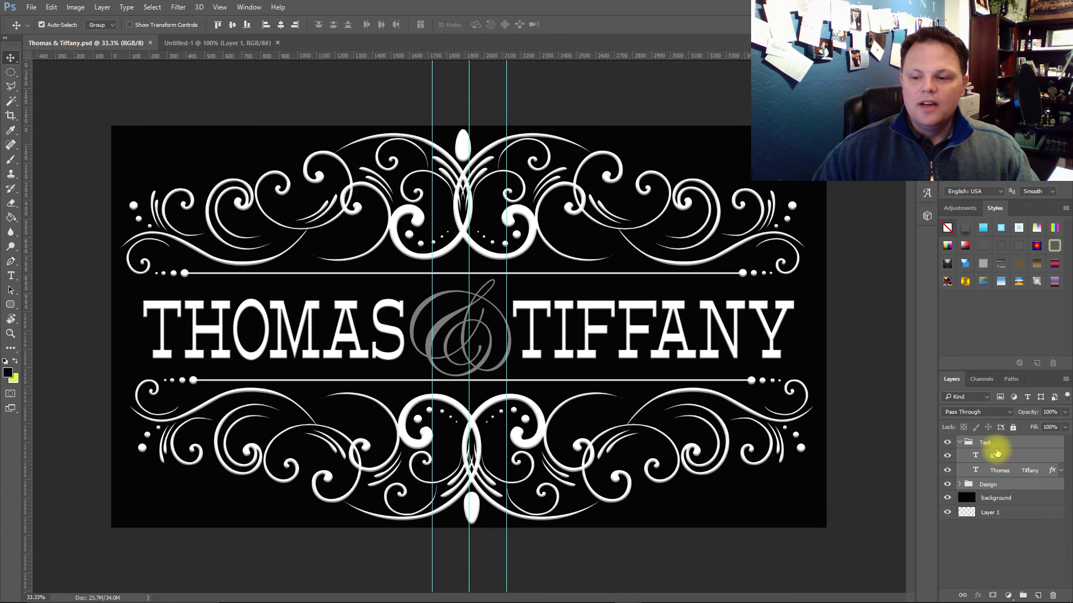
pyautogui.rightClick(999, 455)
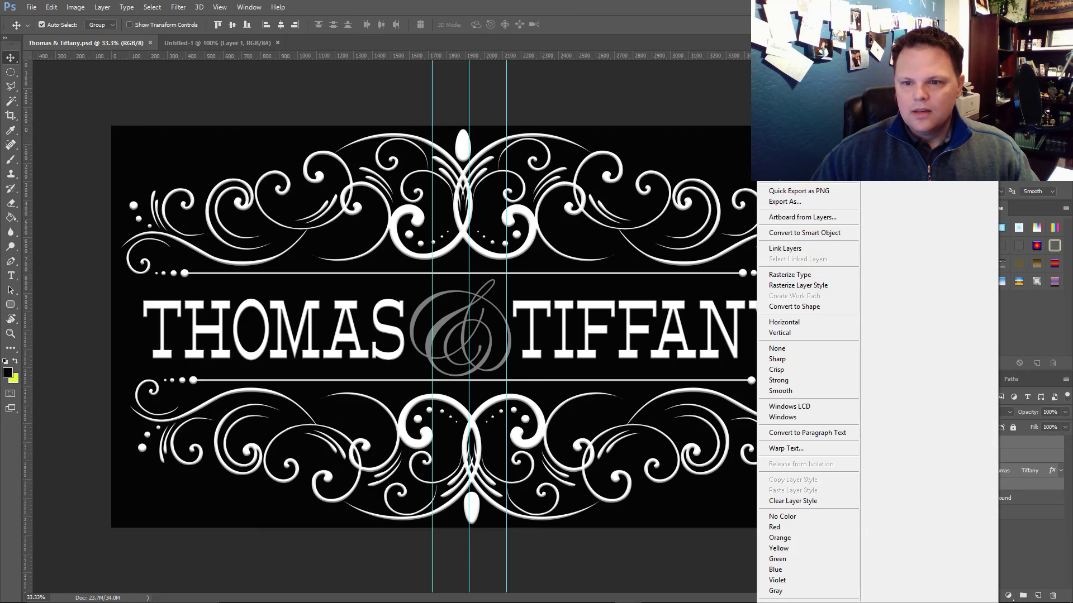
pyautogui.click(791, 279)
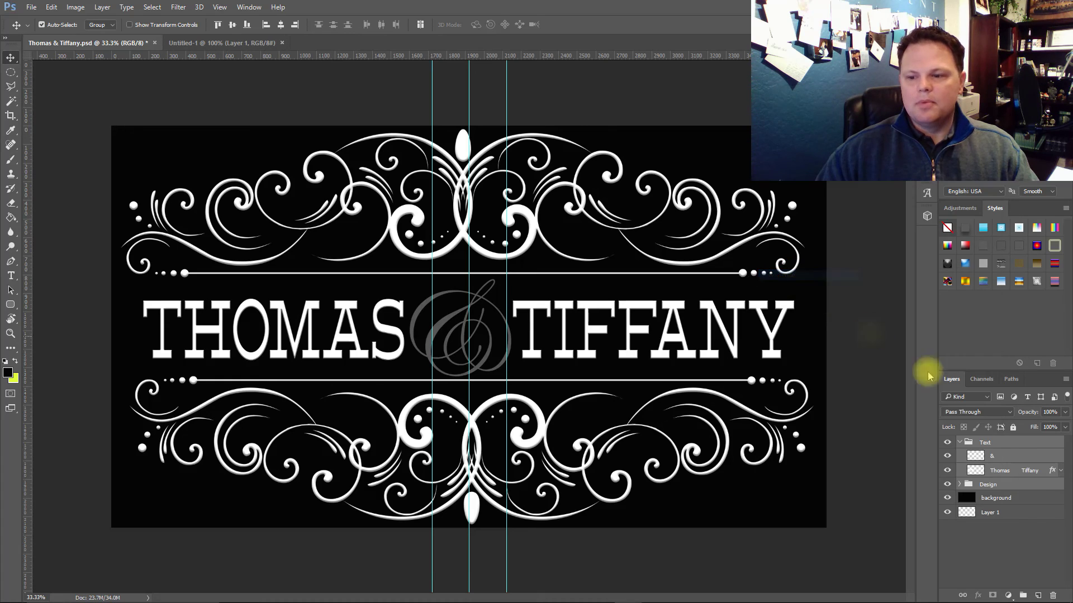
pyautogui.rightClick(1015, 460)
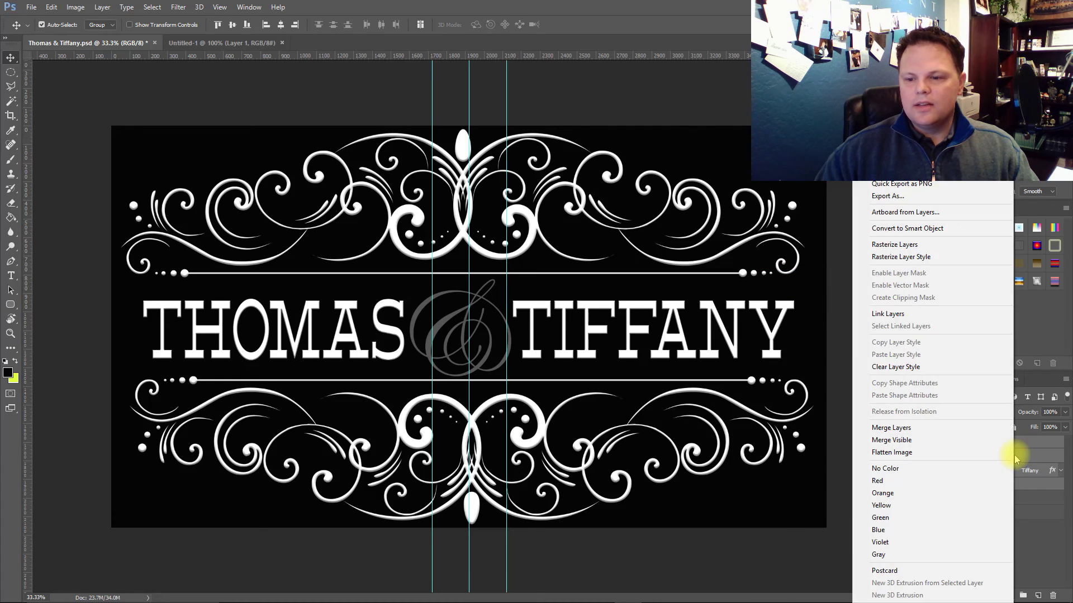
pyautogui.click(898, 258)
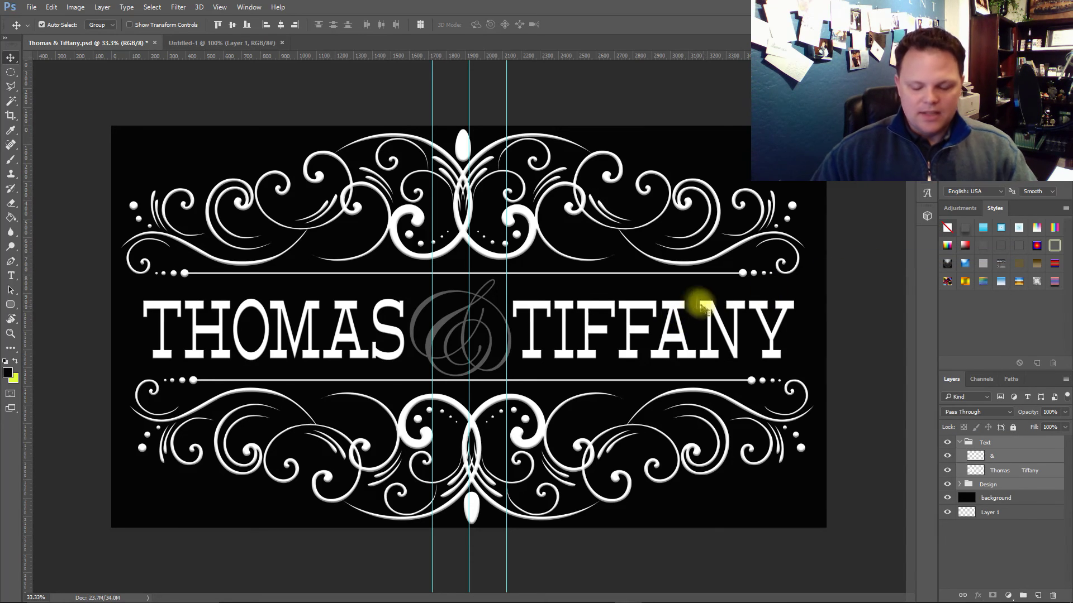
pyautogui.hotkey('ctrl', '=')
pyautogui.hotkey('ctrl', '=')
pyautogui.hotkey('ctrl', '=')
pyautogui.hotkey('ctrl', '=')
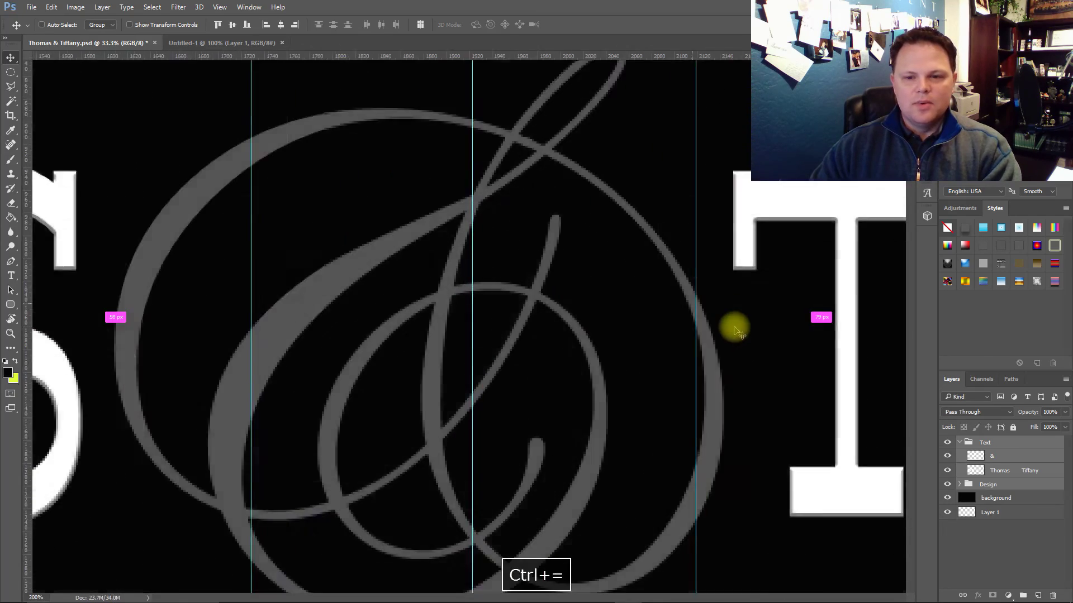
pyautogui.hotkey('ctrl', '=')
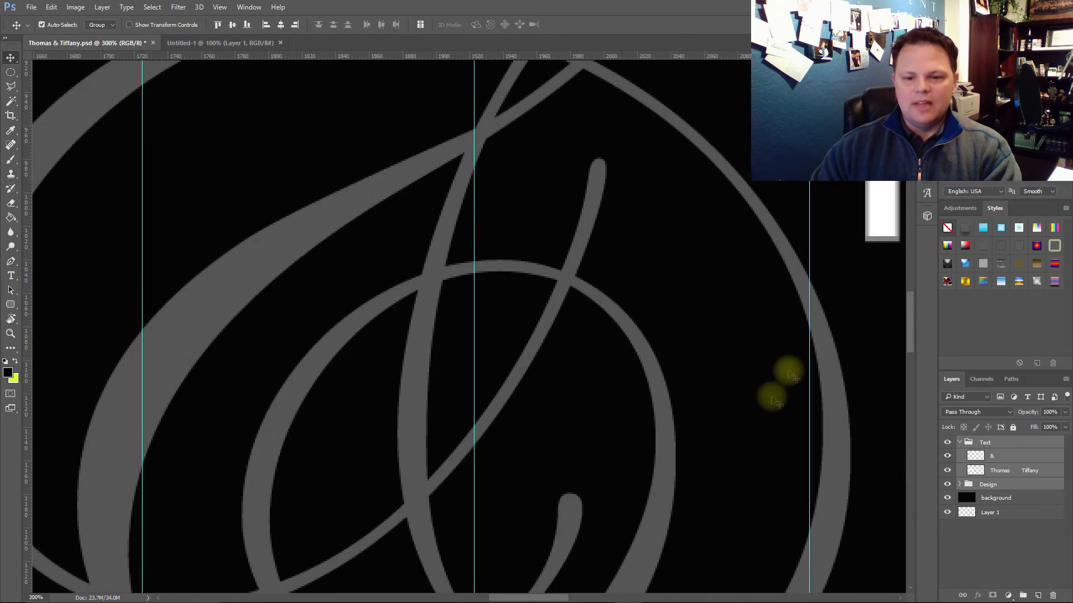
pyautogui.moveTo(559, 598); pyautogui.dragTo(612, 597)
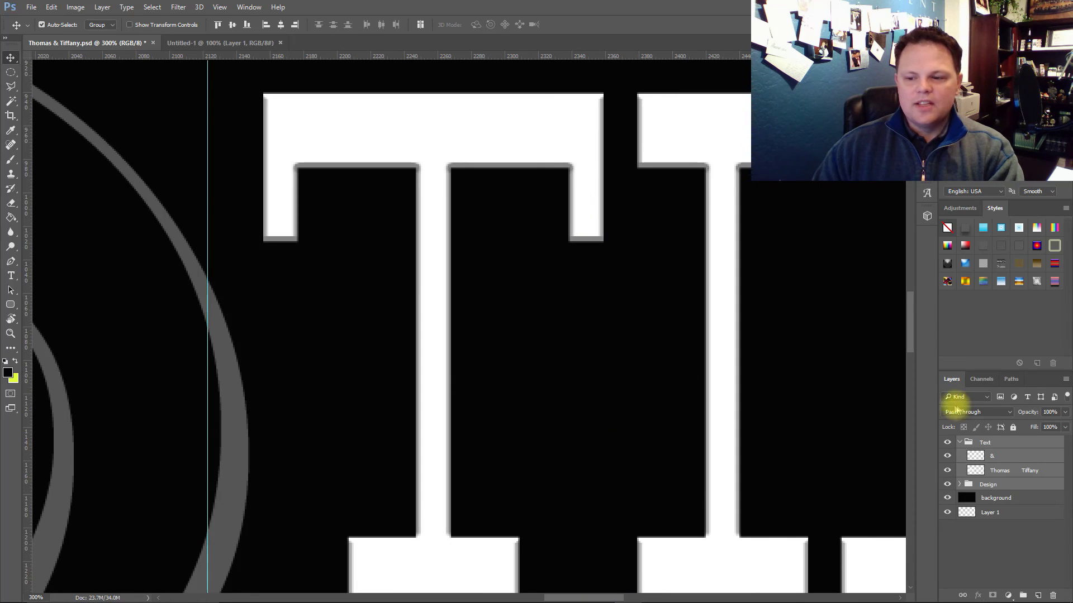
pyautogui.press('ctrl')
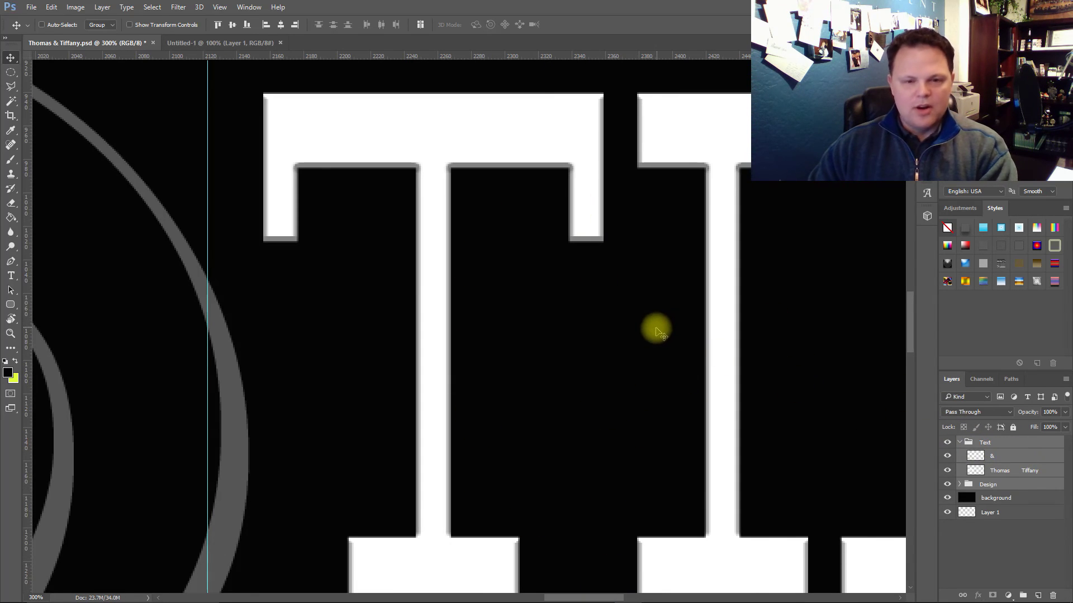
pyautogui.hotkey('ctrl', '-')
pyautogui.hotkey('ctrl', '-')
pyautogui.hotkey('ctrl', '-')
pyautogui.hotkey('ctrl', '-')
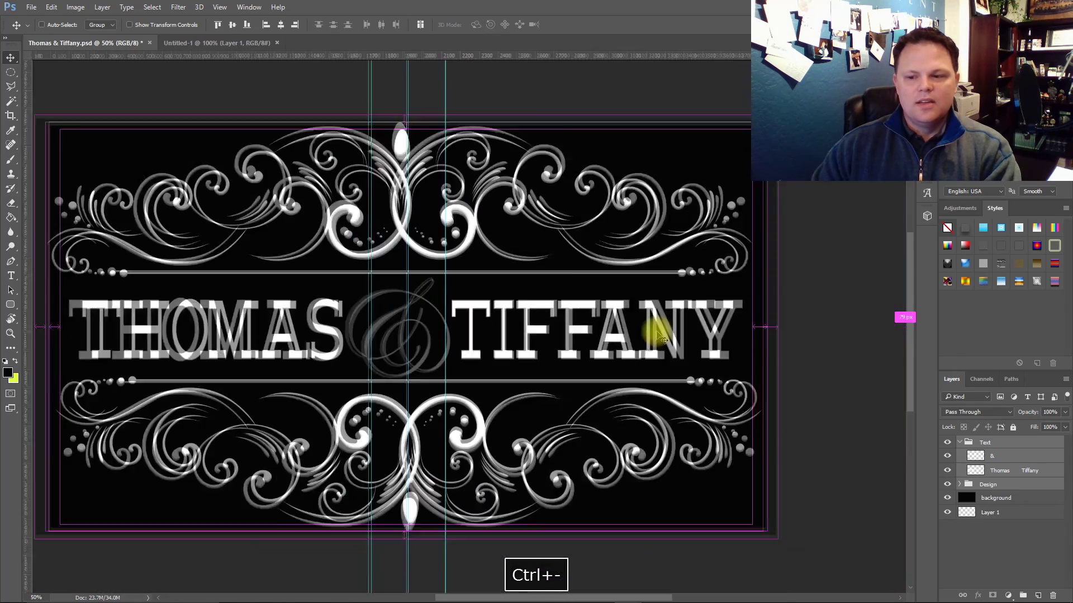
pyautogui.hotkey('ctrl', '-')
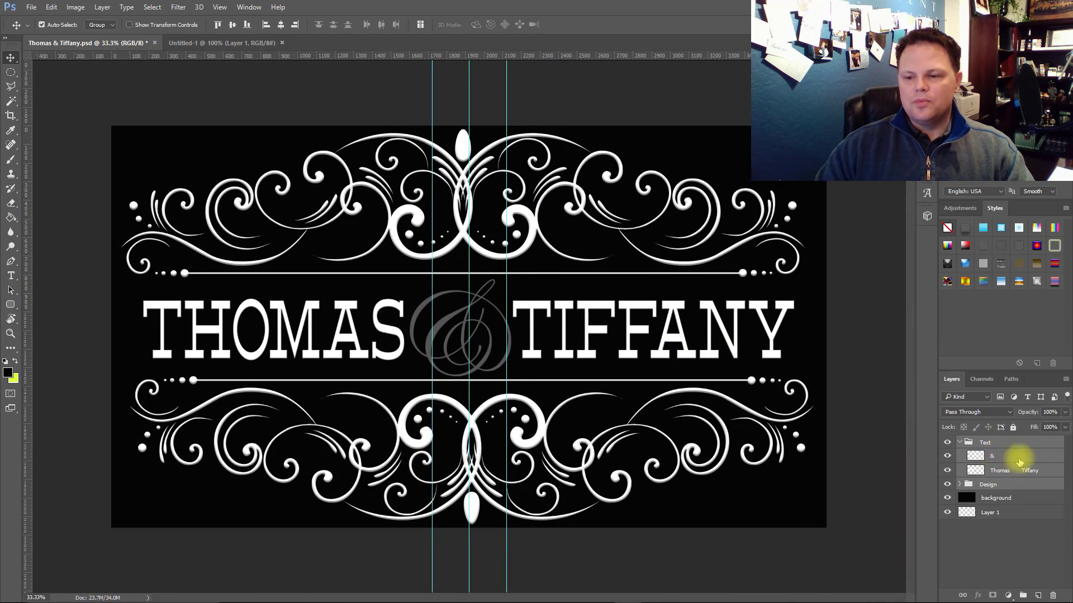
pyautogui.rightClick(1000, 449)
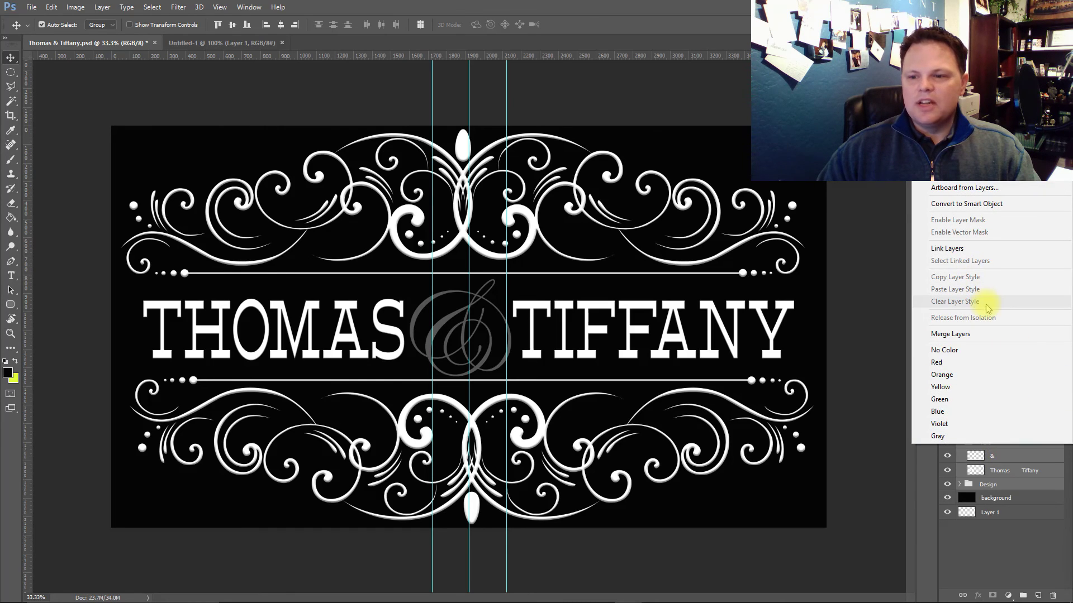
# Step: Merge the names and ornaments into one Text layer and shift it slightly right
pyautogui.click(956, 335)
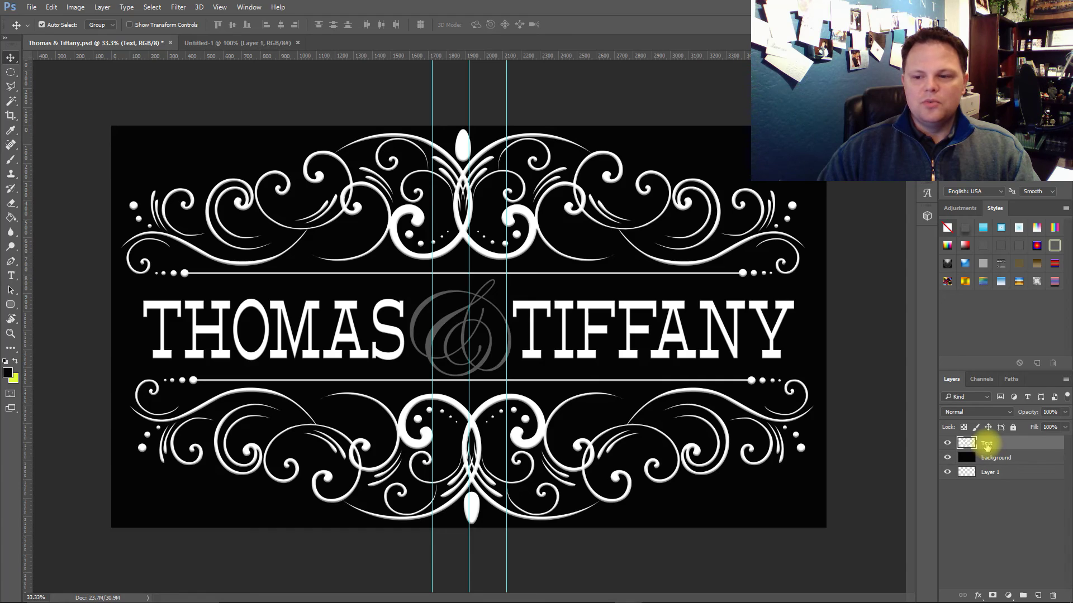
pyautogui.click(1007, 445)
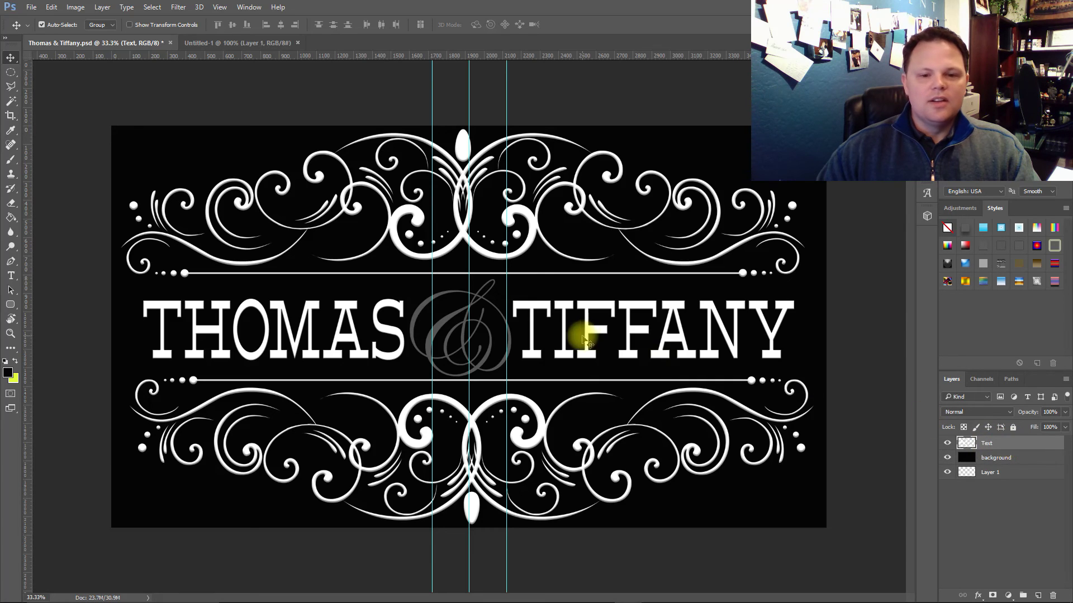
pyautogui.moveTo(580, 339); pyautogui.dragTo(581, 338)
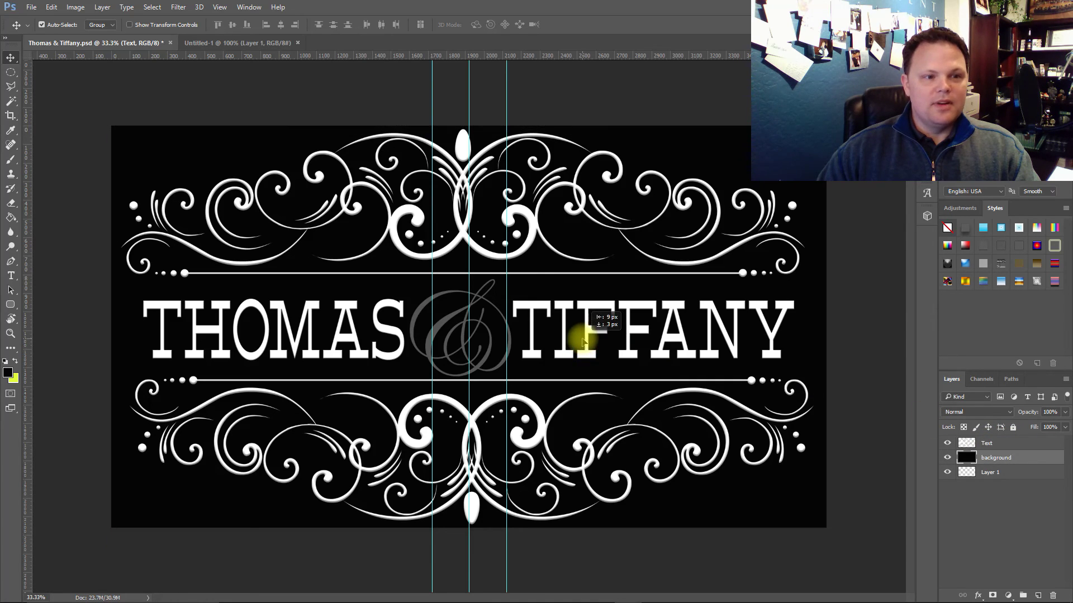
pyautogui.click(989, 442)
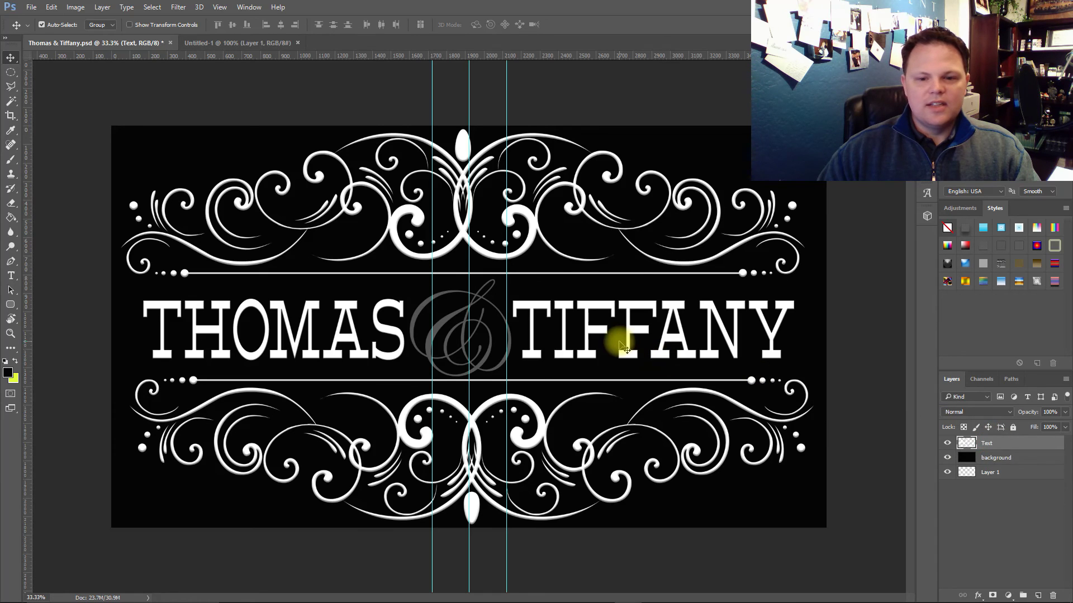
pyautogui.moveTo(618, 342); pyautogui.dragTo(618, 342)
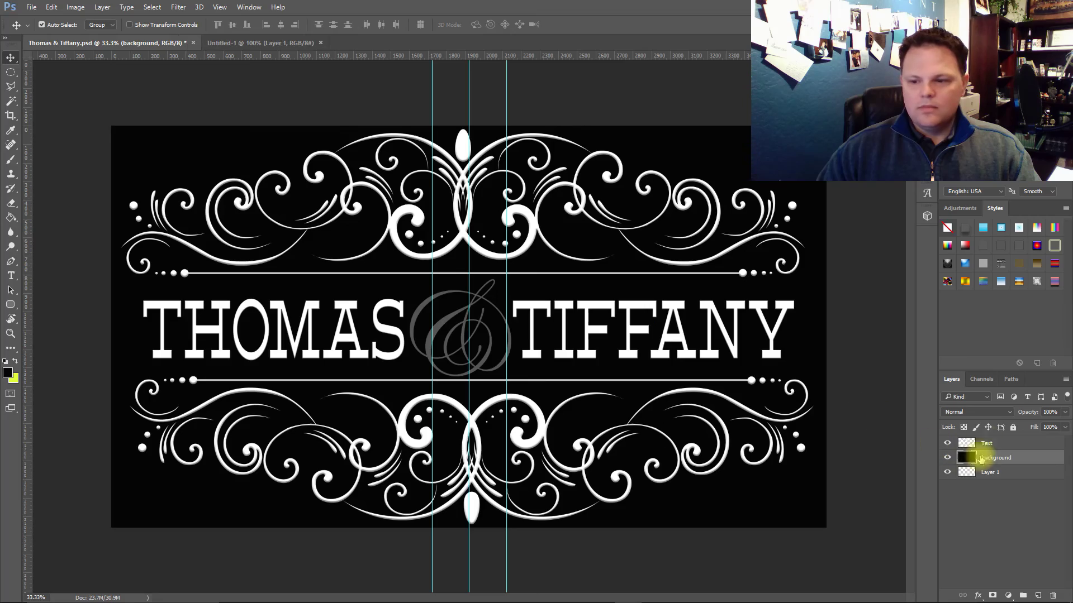
pyautogui.click(997, 444)
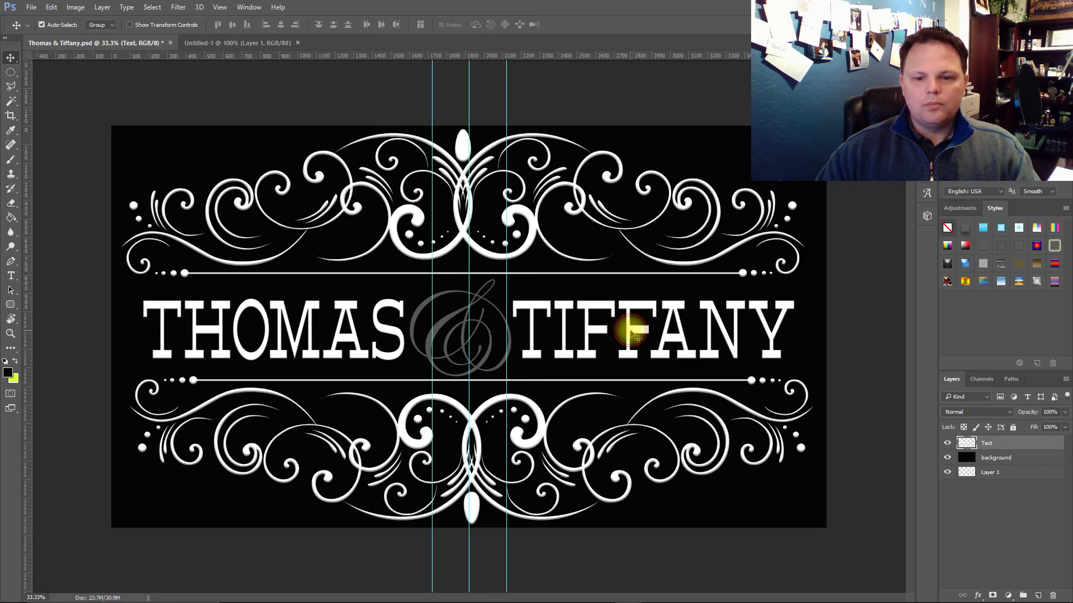
pyautogui.moveTo(632, 332)
pyautogui.mouseDown()
pyautogui.moveTo(611, 311)
pyautogui.moveTo(636, 326)
pyautogui.moveTo(627, 335)
pyautogui.moveTo(636, 330)
pyautogui.mouseUp()
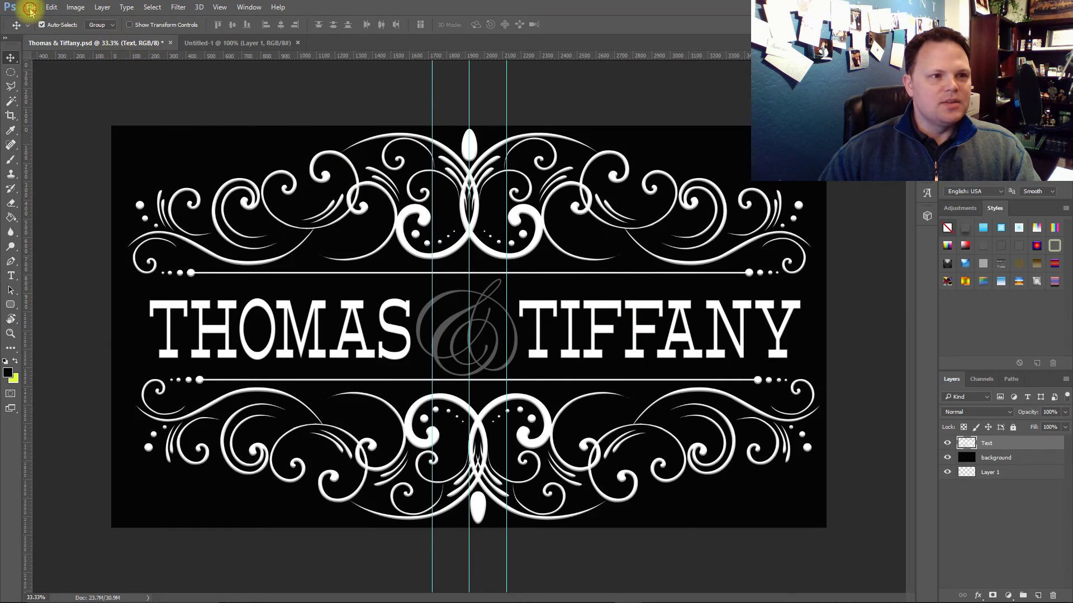
pyautogui.click(31, 6)
# Step: Save a JPEG copy named Thomas & Tiffany (L).jpg at Maximum quality 12
pyautogui.click(40, 131)
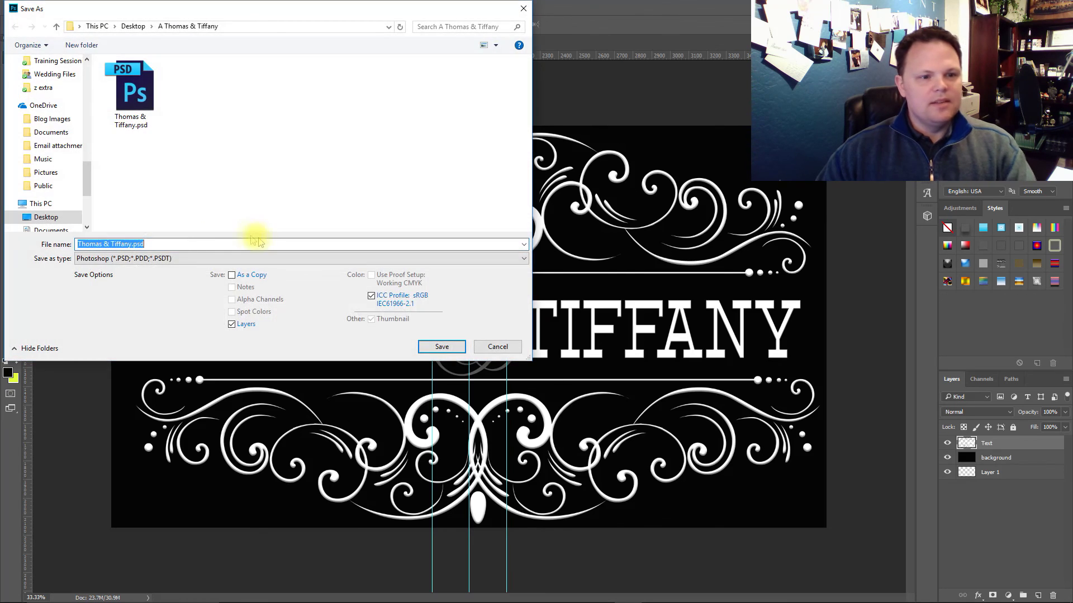
pyautogui.click(174, 257)
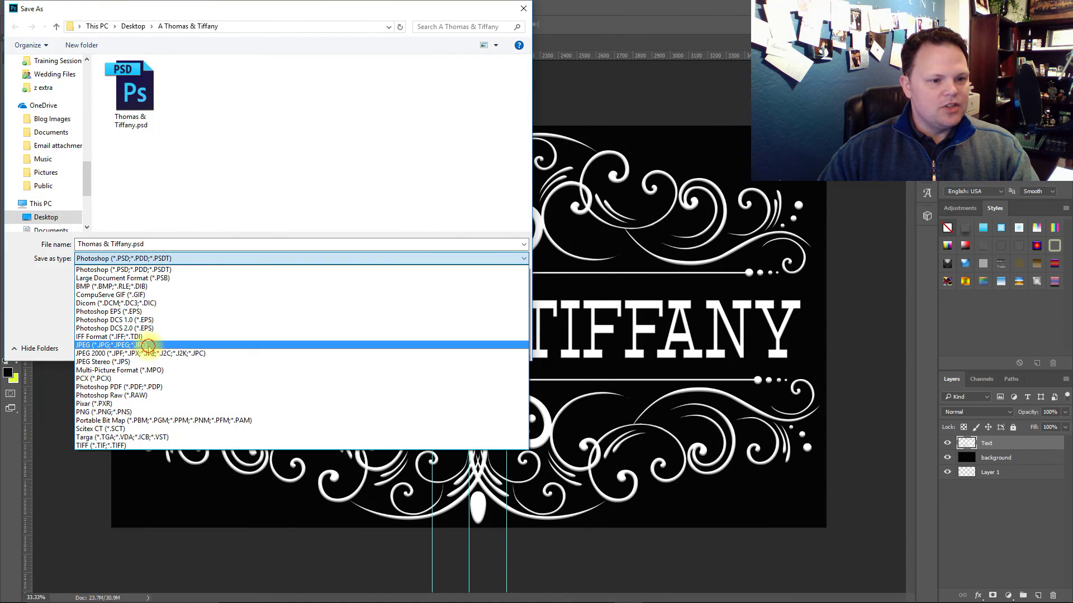
pyautogui.click(146, 344)
pyautogui.click(129, 244)
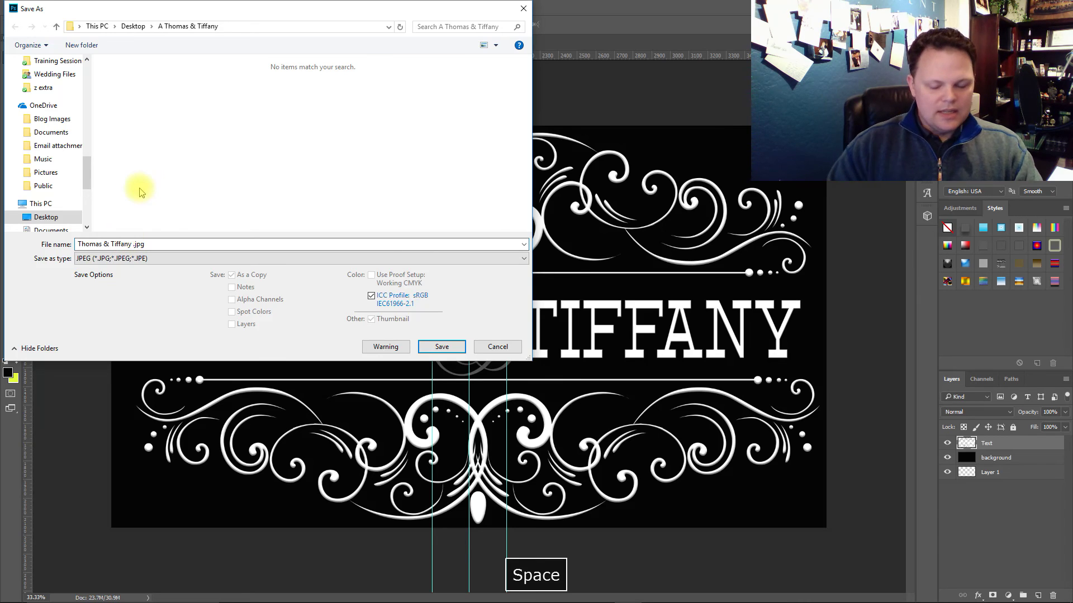
pyautogui.write('(L')
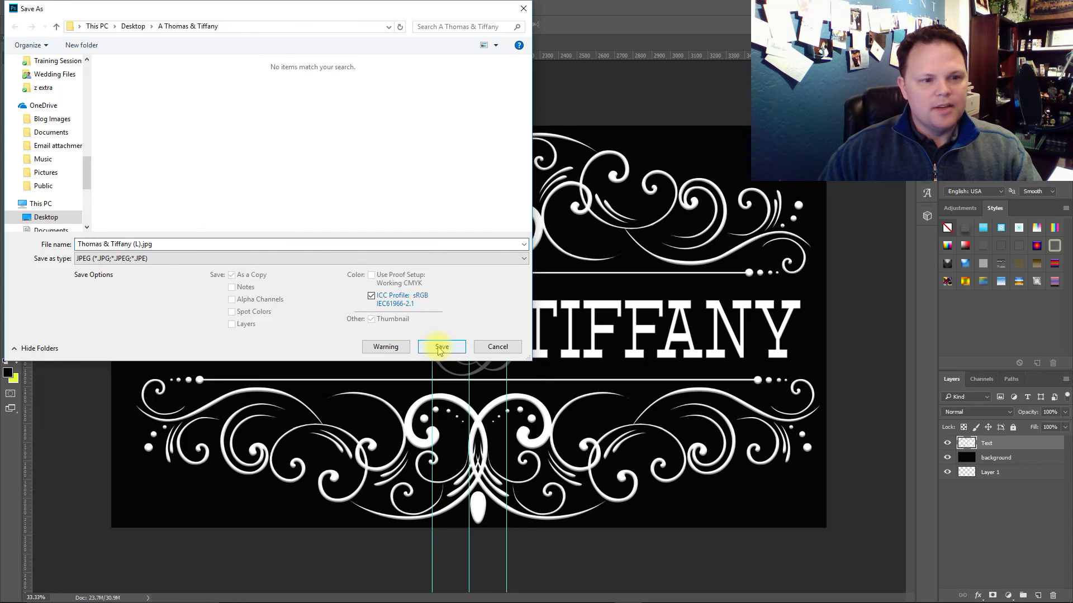
pyautogui.click(441, 347)
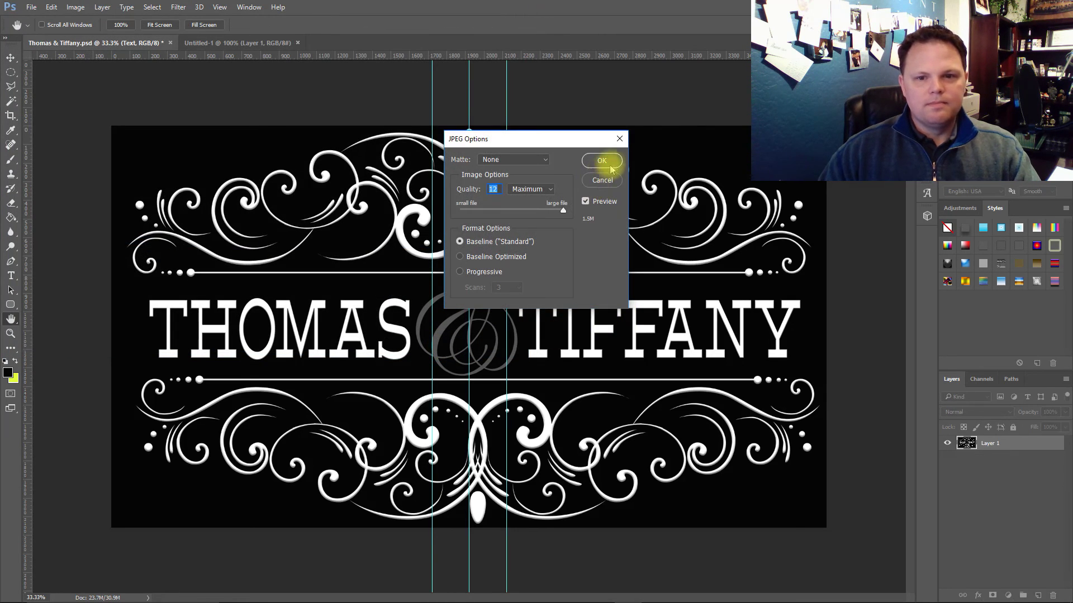
pyautogui.click(611, 163)
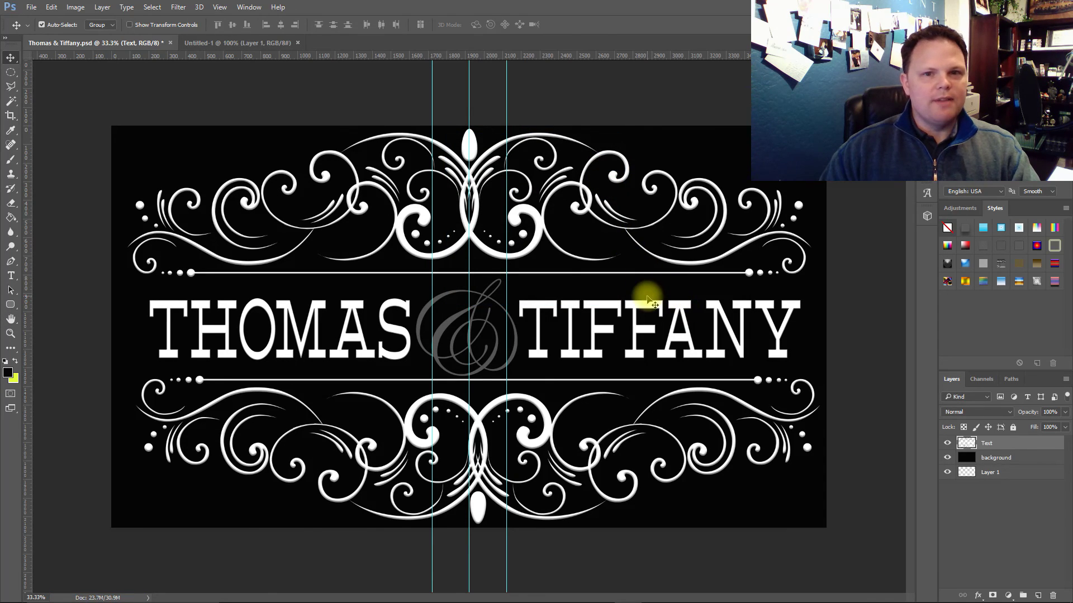
# Step: Proportionally shrink the merged Text artwork to about 68%, roughly 2544 × 1452 px
pyautogui.hotkey('ctrl', 't')
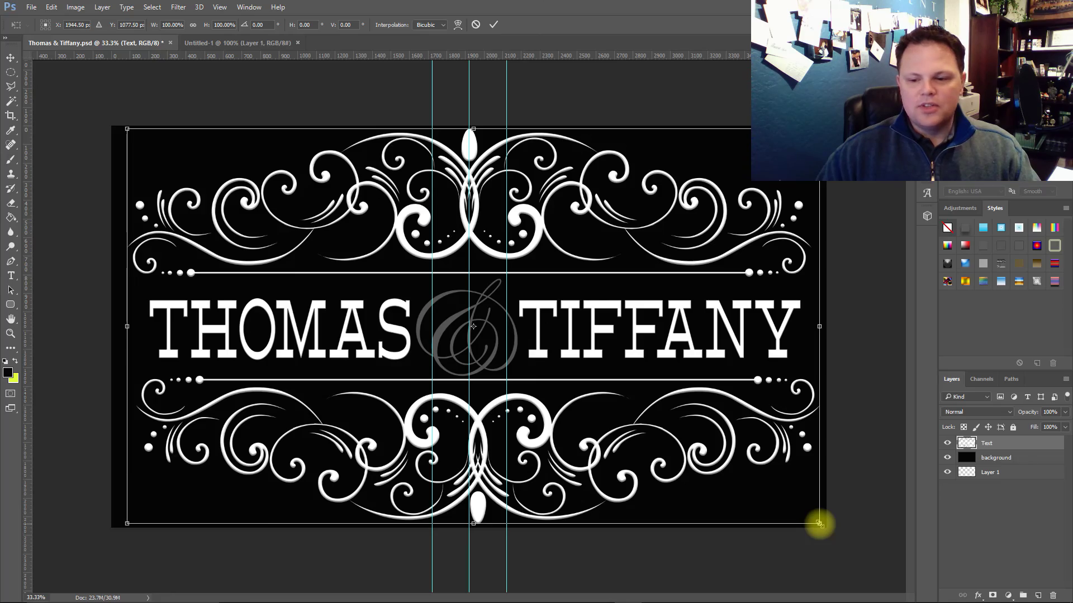
pyautogui.moveTo(817, 523); pyautogui.dragTo(642, 385)
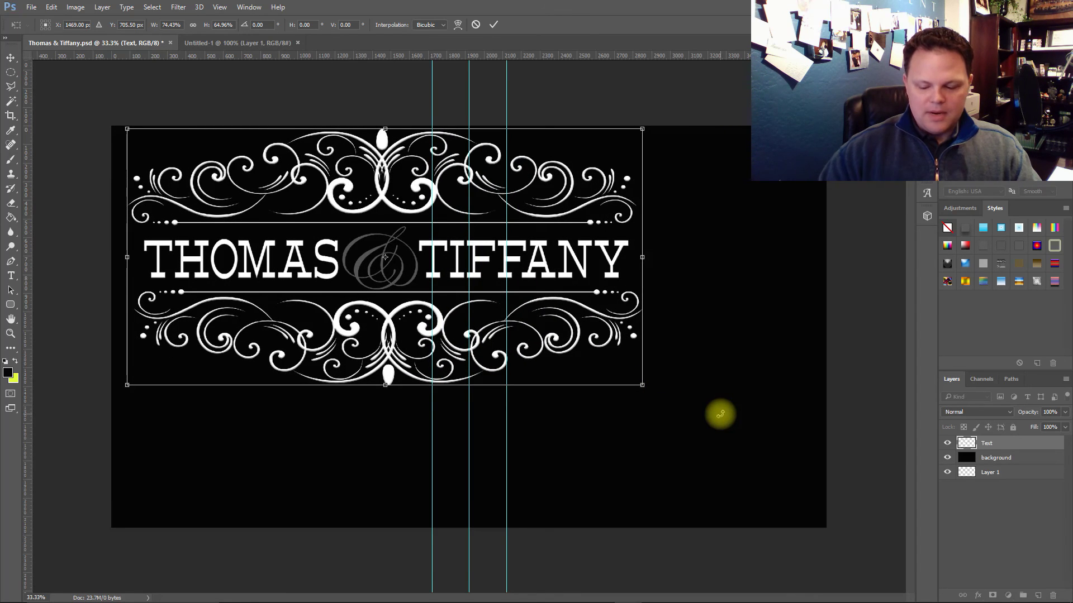
pyautogui.press('Return')
pyautogui.hotkey('ctrl', 'z')
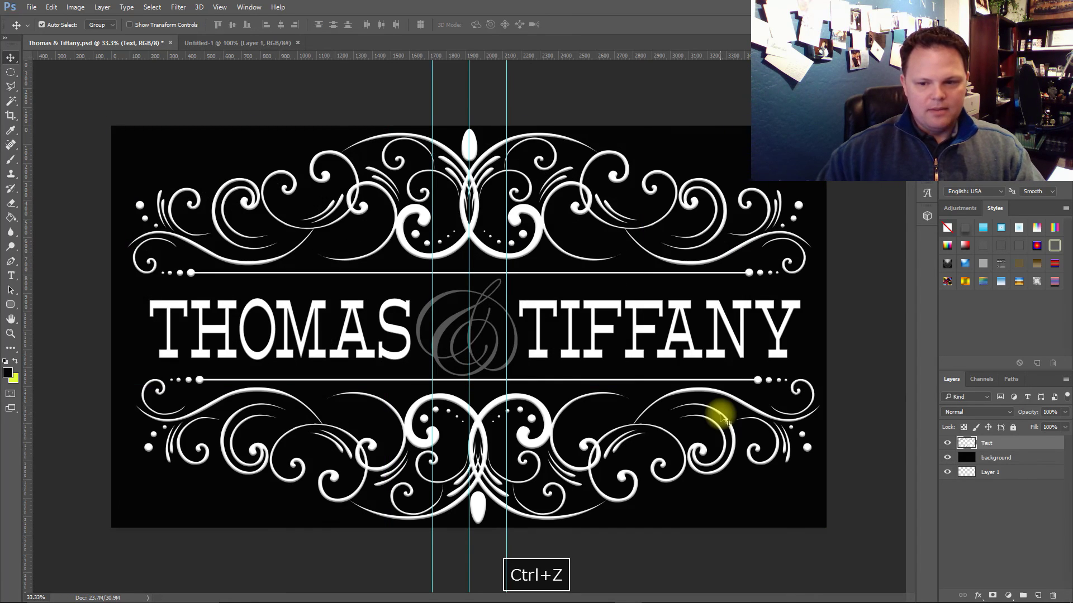
pyautogui.hotkey('ctrl', 't')
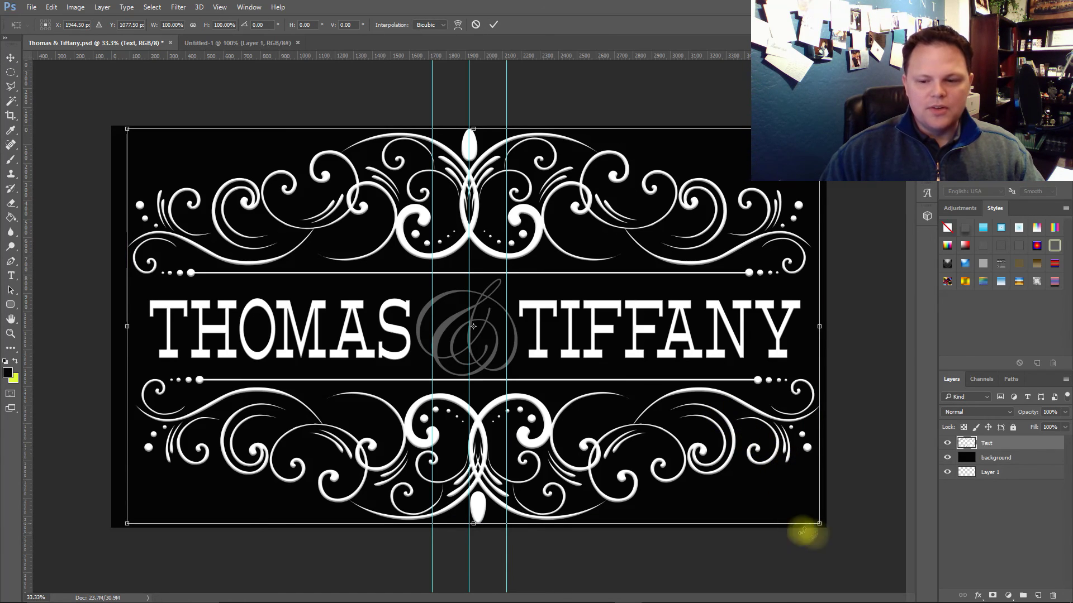
pyautogui.moveTo(819, 524); pyautogui.dragTo(592, 417)
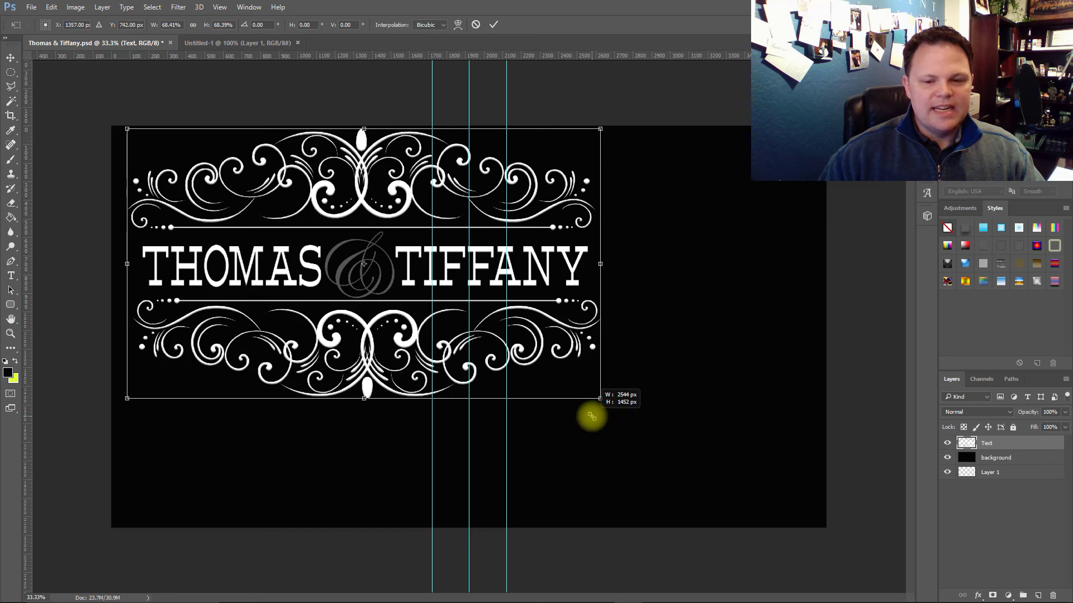
pyautogui.moveTo(591, 417); pyautogui.dragTo(592, 417)
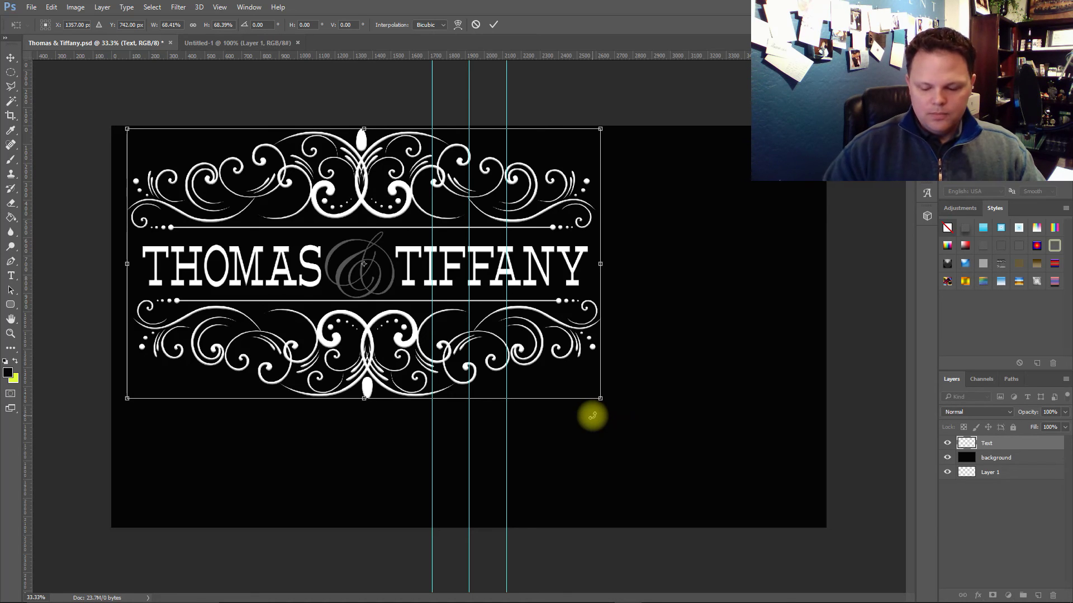
pyautogui.press('Return')
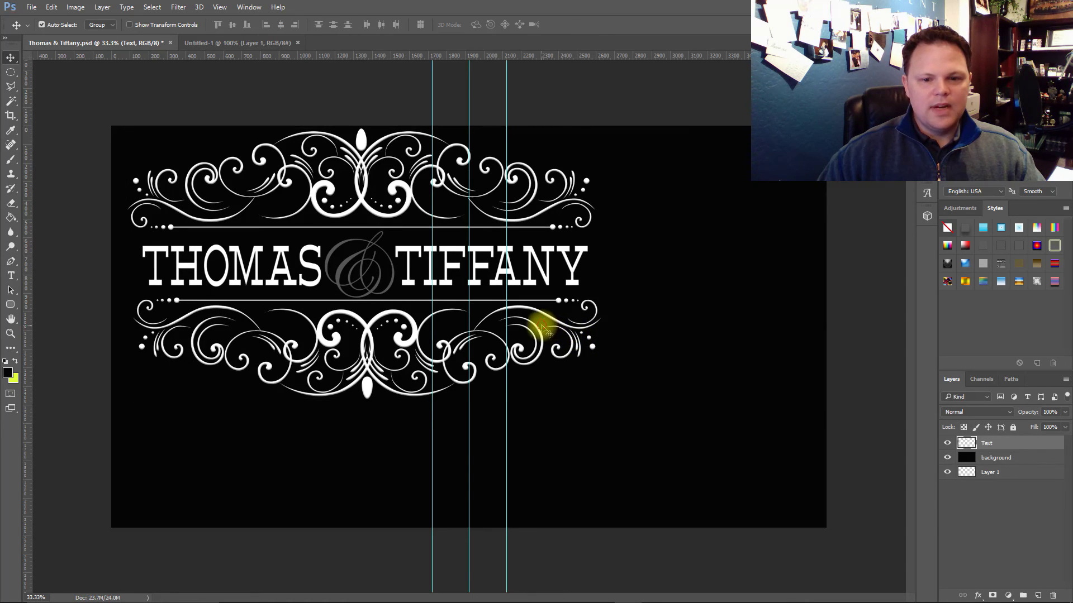
pyautogui.moveTo(548, 326)
pyautogui.mouseDown()
pyautogui.moveTo(561, 336)
pyautogui.moveTo(546, 331)
pyautogui.mouseUp()
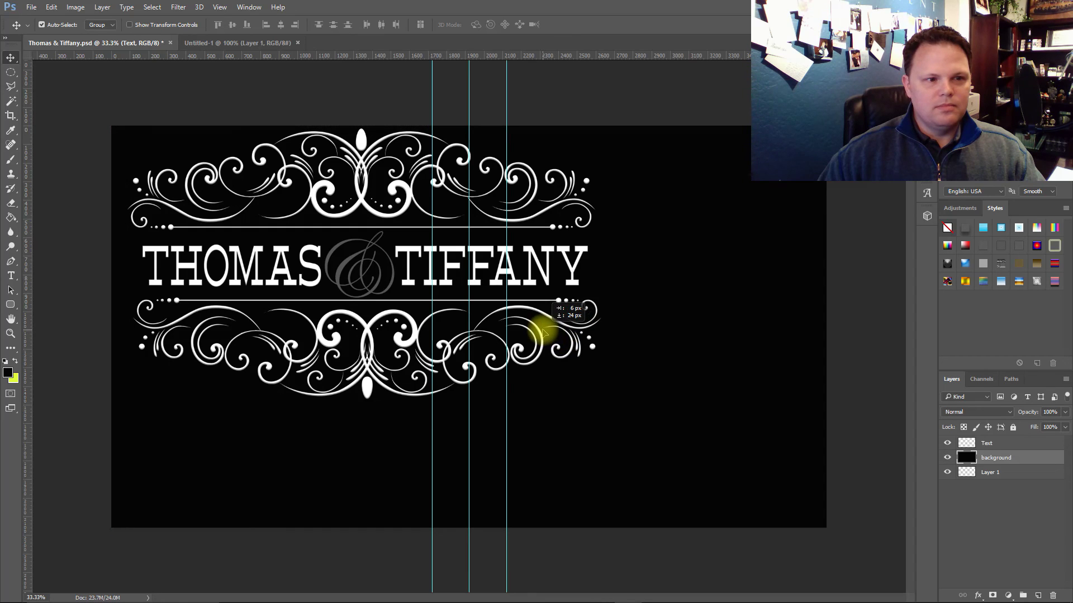
# Step: Move the Text artwork right and down and add a horizontal guide through the names' middle
pyautogui.click(1000, 443)
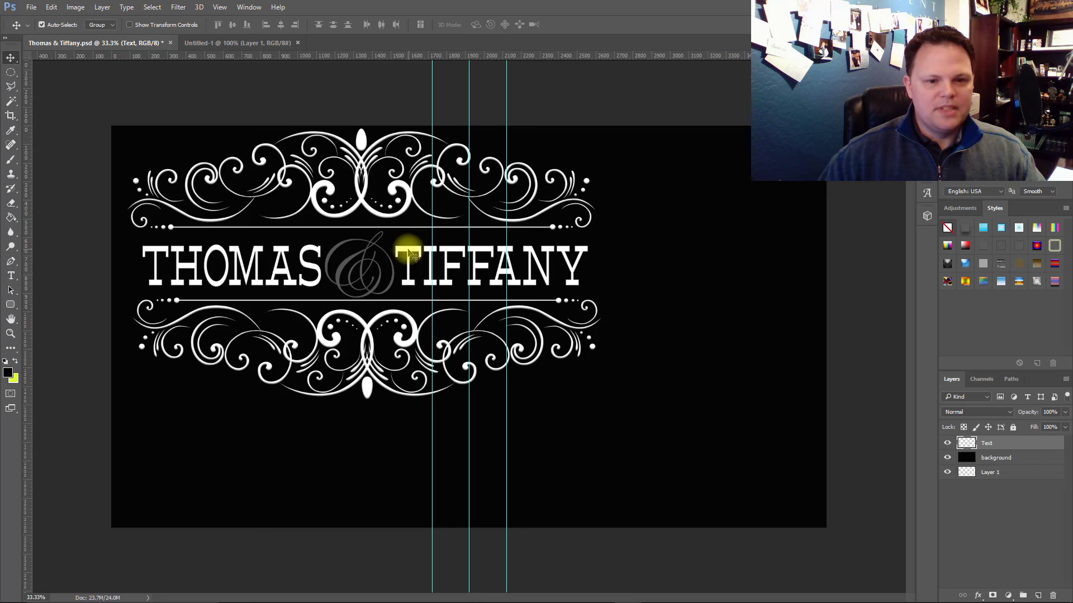
pyautogui.moveTo(412, 254); pyautogui.dragTo(512, 311)
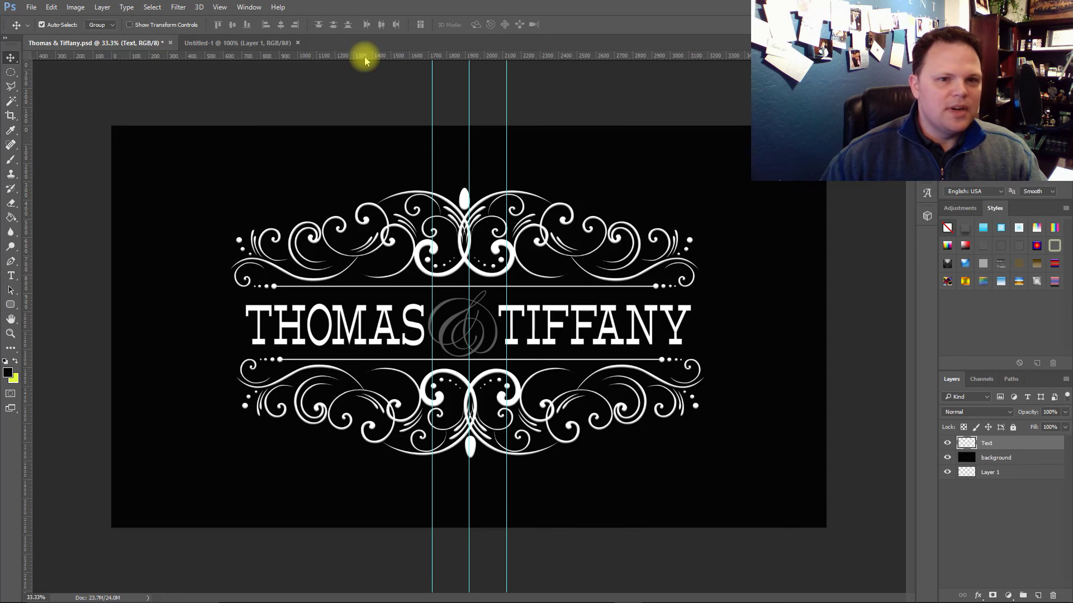
pyautogui.moveTo(364, 60); pyautogui.dragTo(329, 326)
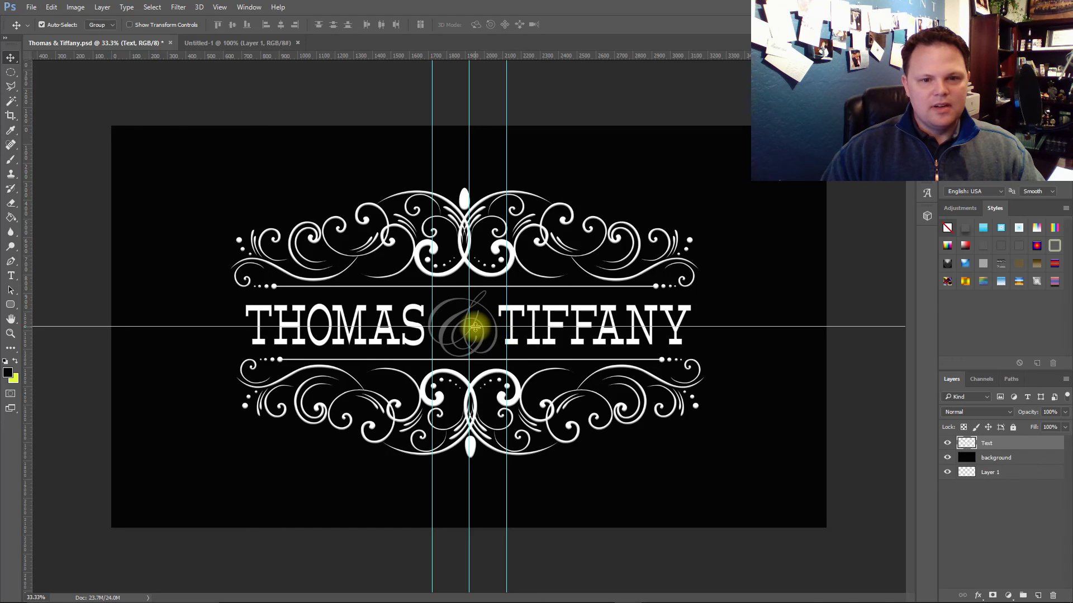
pyautogui.press('Right')
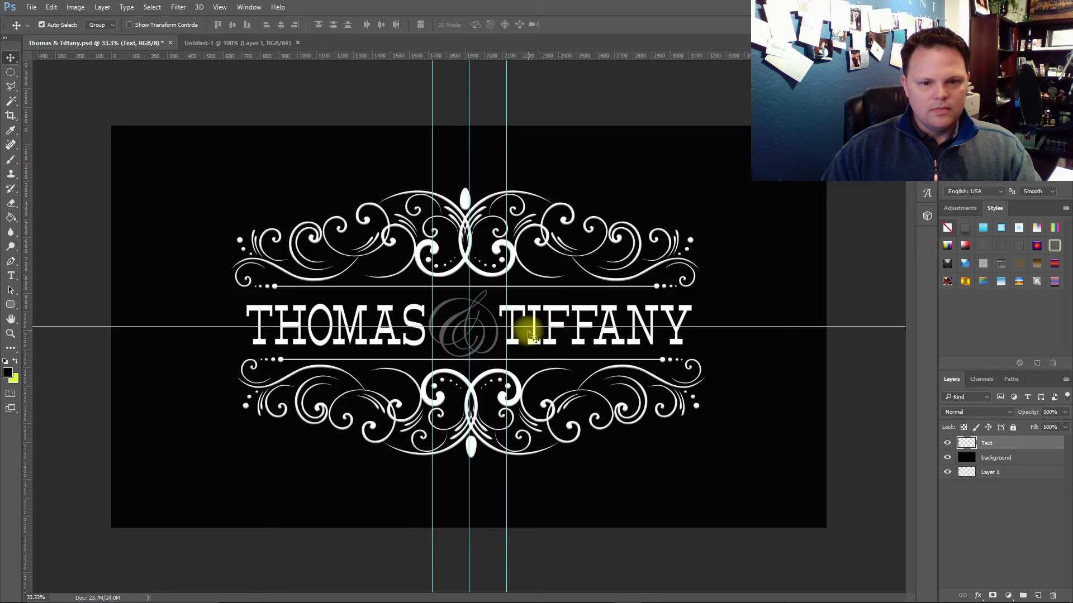
pyautogui.press('Down')
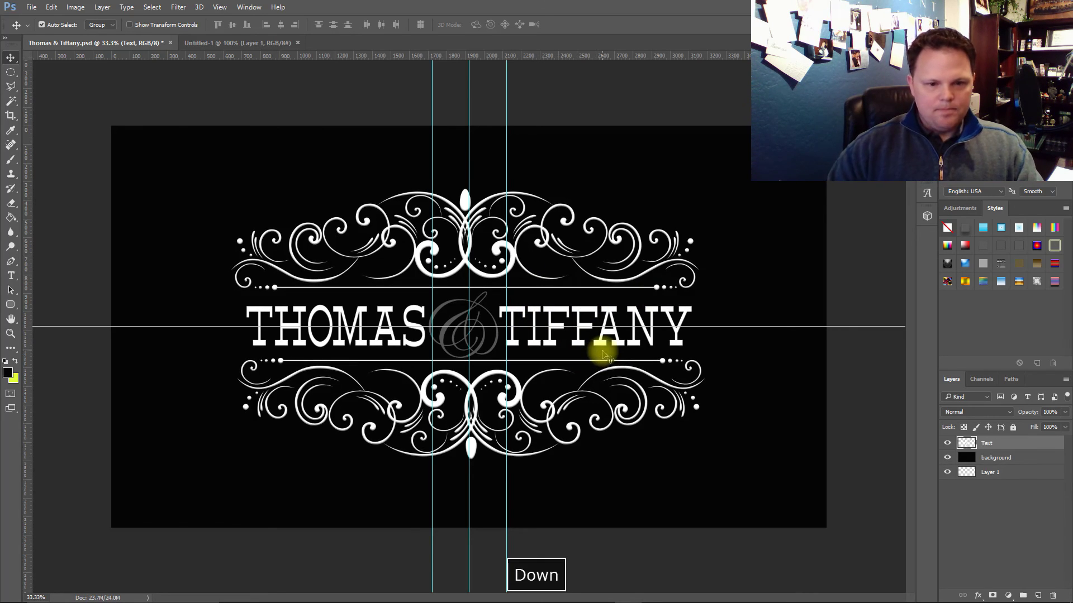
# Step: Save another JPEG copy named Thomas & Tiffany (M).jpg at Maximum quality
pyautogui.click(30, 7)
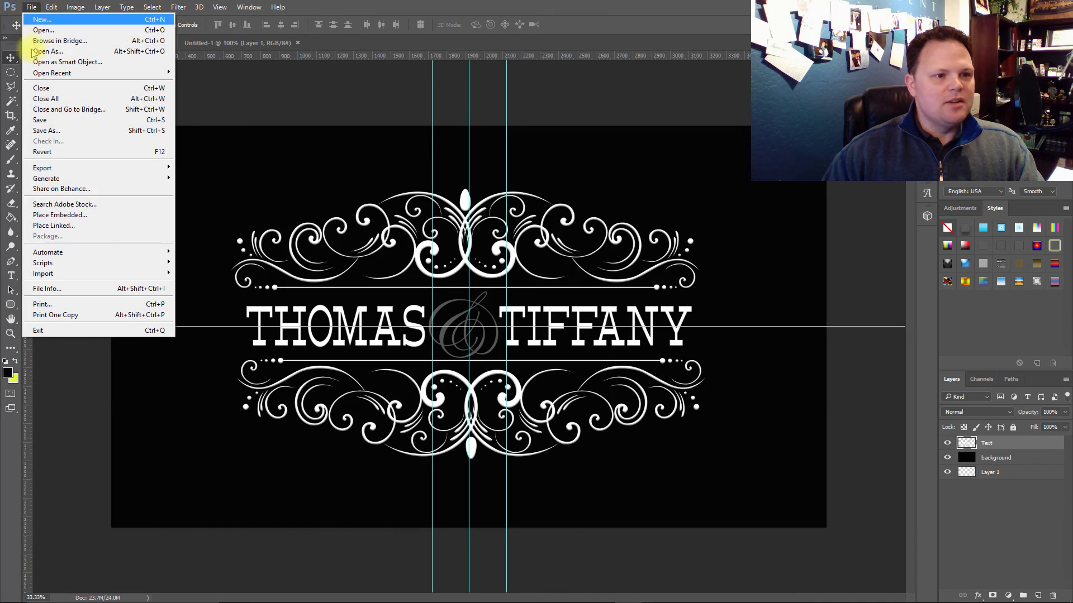
pyautogui.click(47, 130)
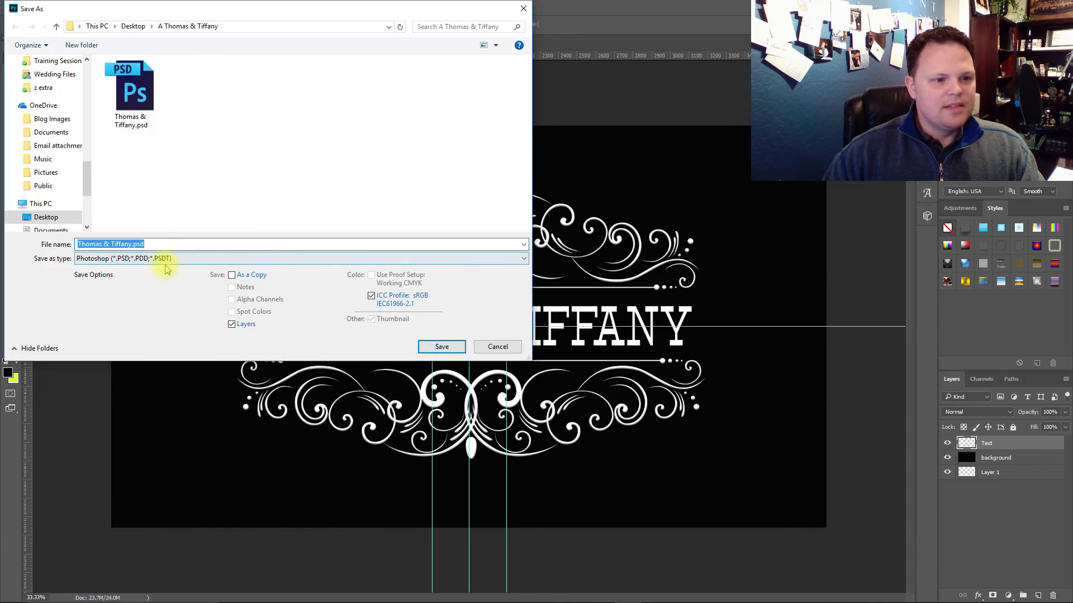
pyautogui.click(166, 262)
pyautogui.click(157, 342)
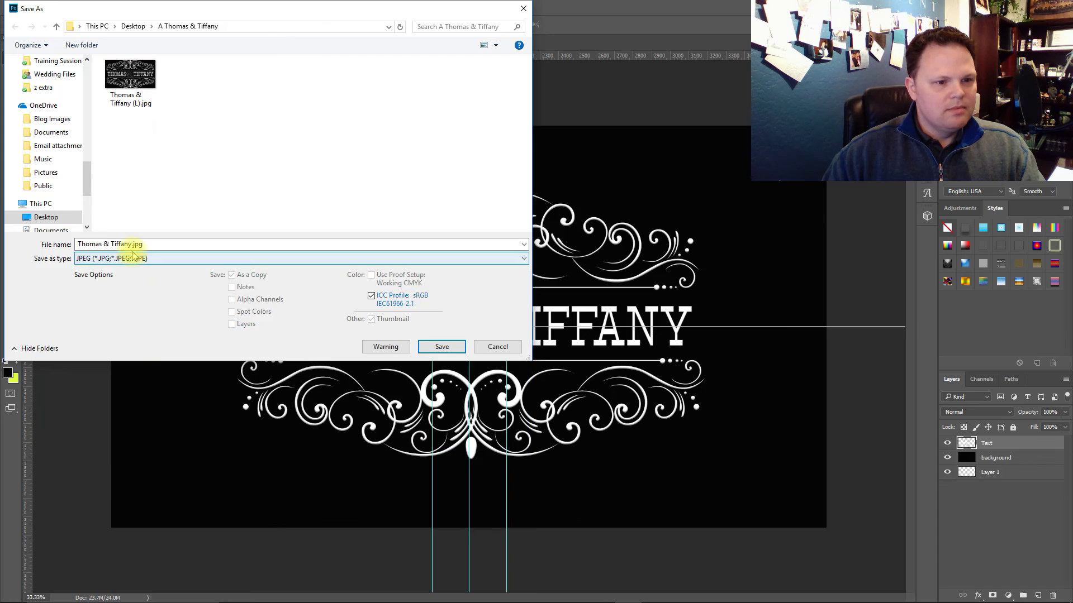
pyautogui.click(128, 103)
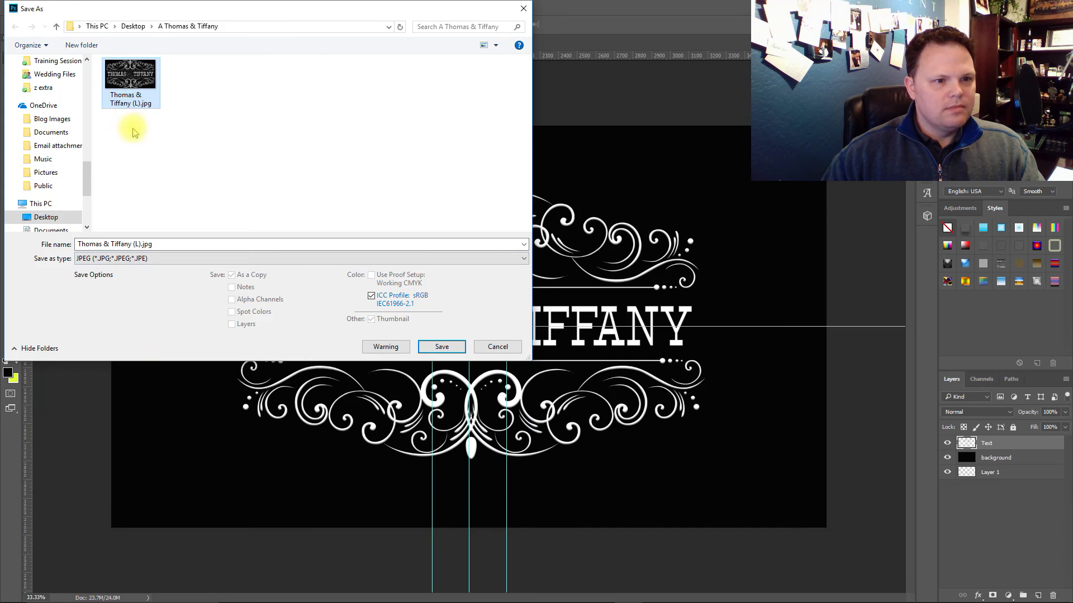
pyautogui.click(139, 244)
pyautogui.doubleClick(139, 244)
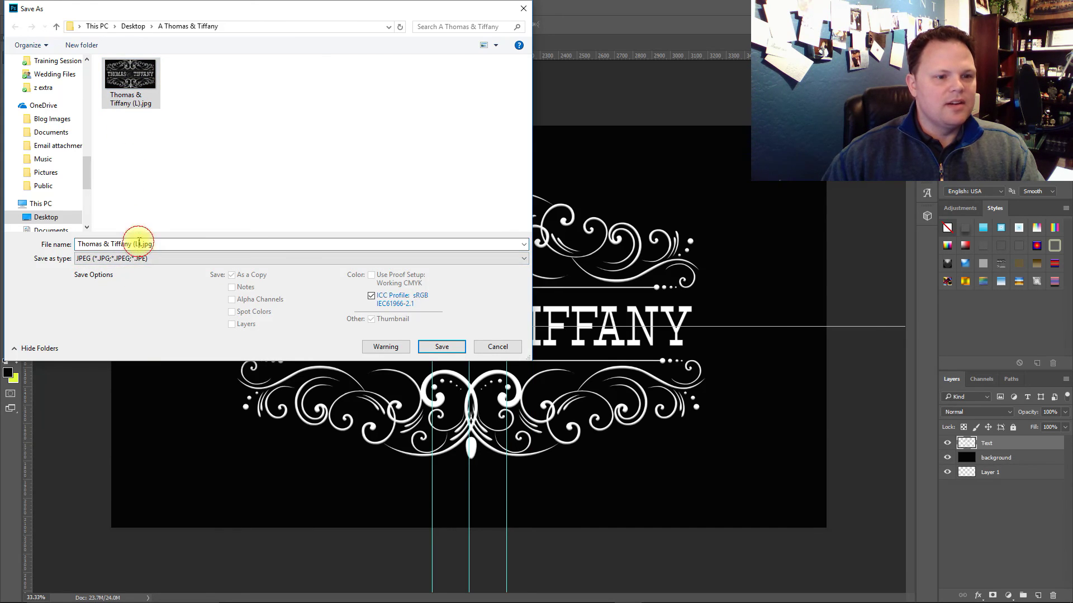
pyautogui.press('BackSpace')
pyautogui.write('M')
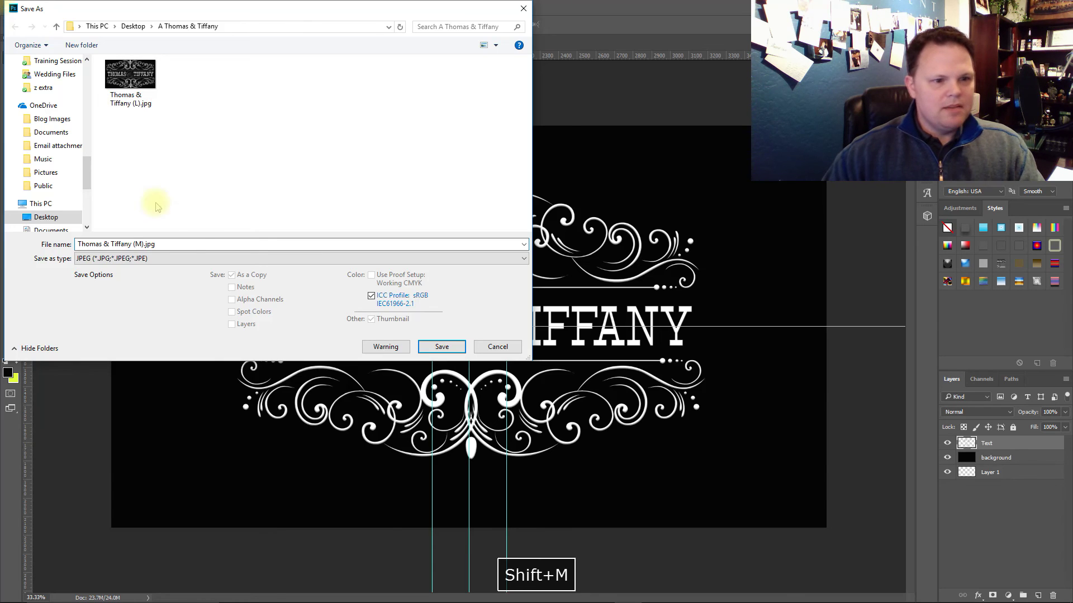
pyautogui.click(441, 347)
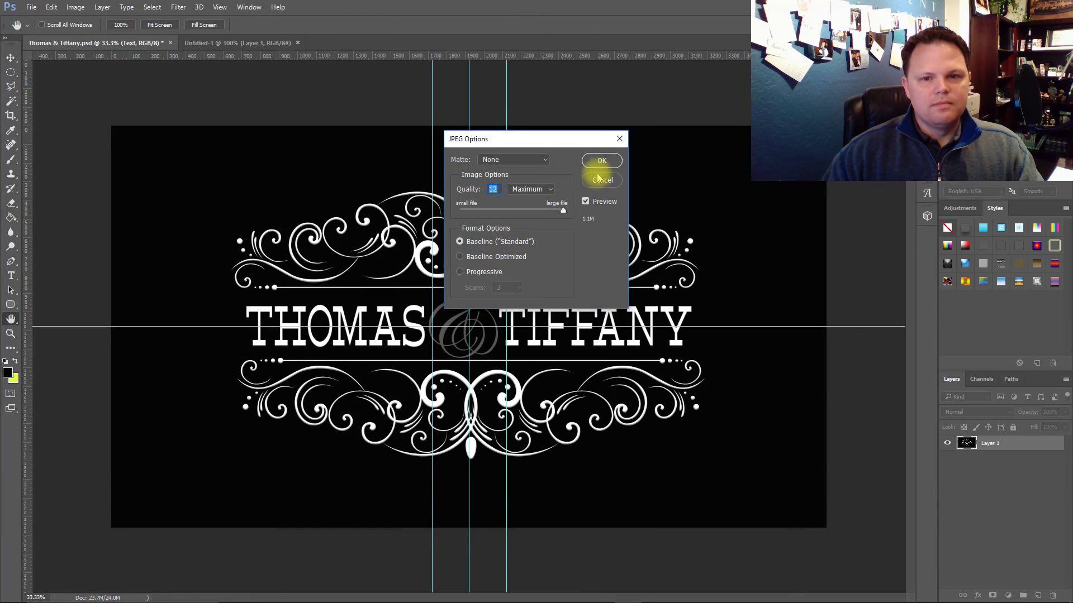
pyautogui.click(602, 161)
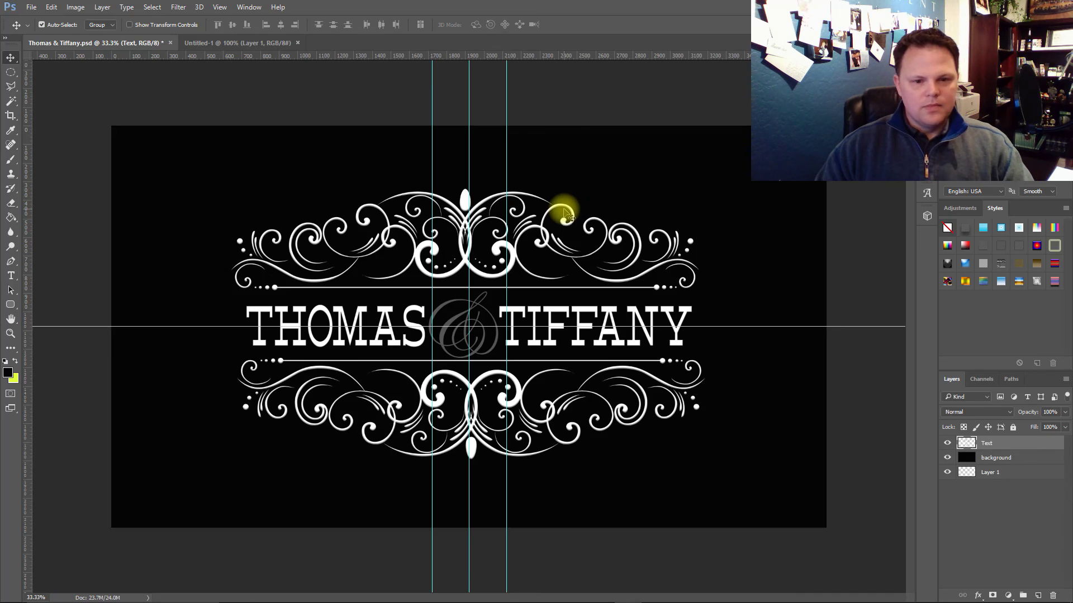
# Step: Scale the monogram proportionally to 60.81% and centre it at about 1920 × 1075 px
pyautogui.hotkey('ctrl', 't')
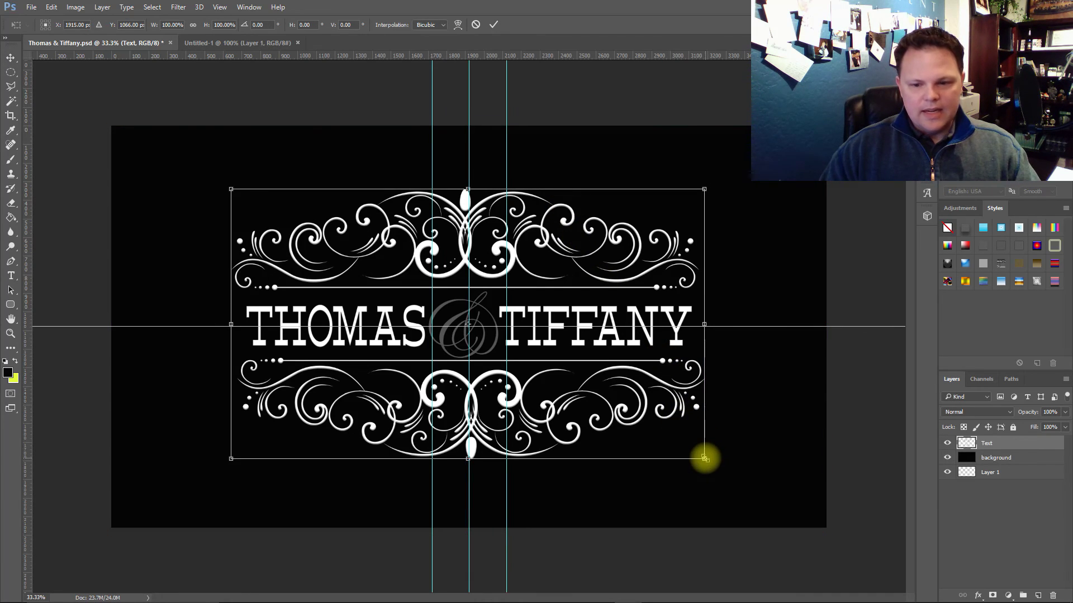
pyautogui.moveTo(705, 457); pyautogui.dragTo(537, 318)
pyautogui.moveTo(395, 291); pyautogui.dragTo(488, 345)
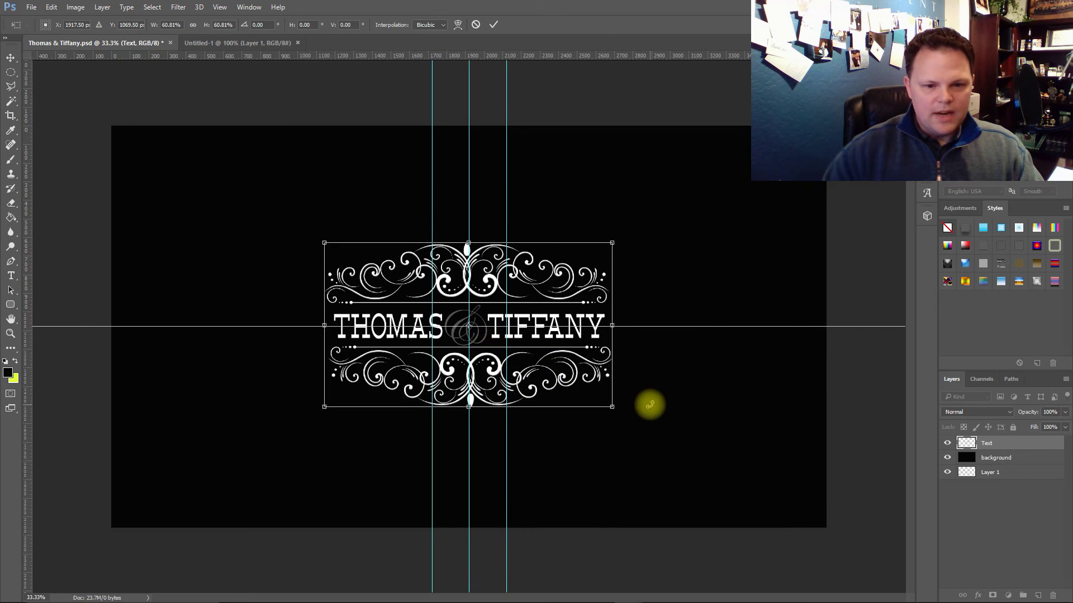
pyautogui.press('Right')
pyautogui.press('Right')
pyautogui.press('Down')
pyautogui.press('Left')
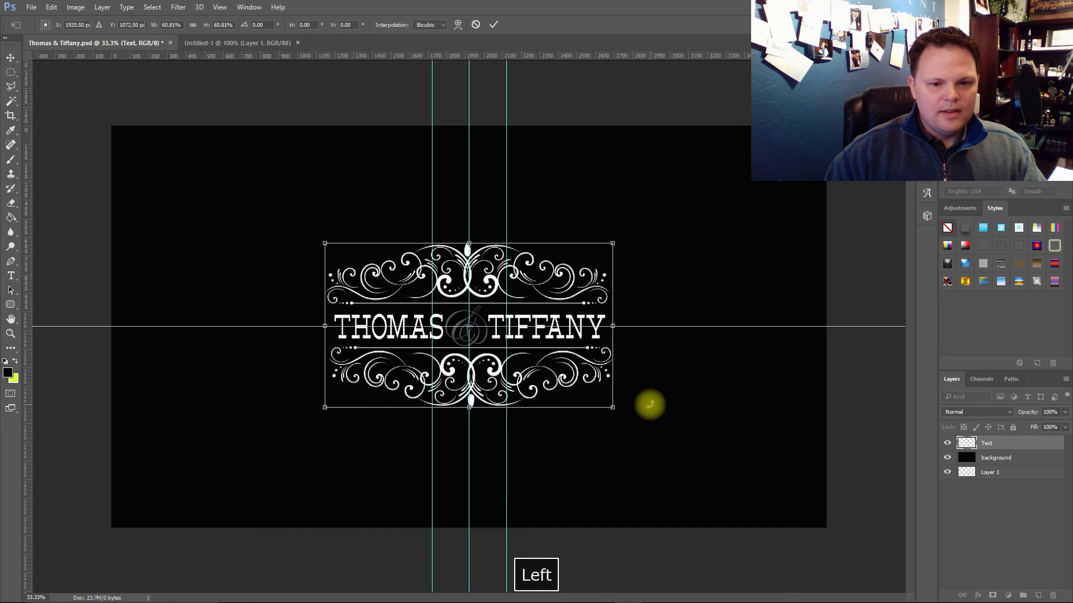
pyautogui.press('Down')
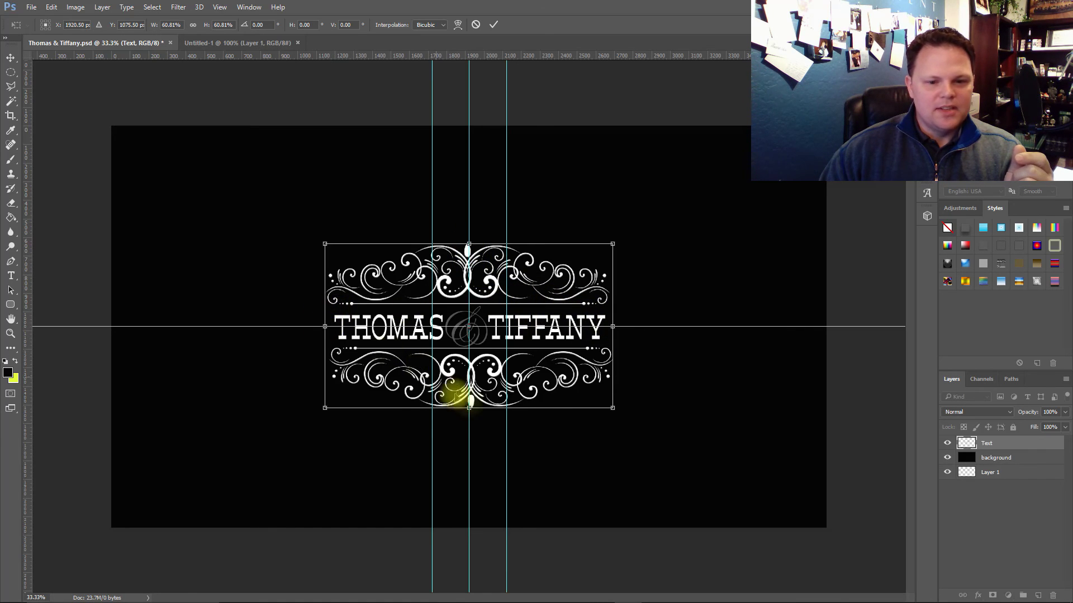
pyautogui.press('Return')
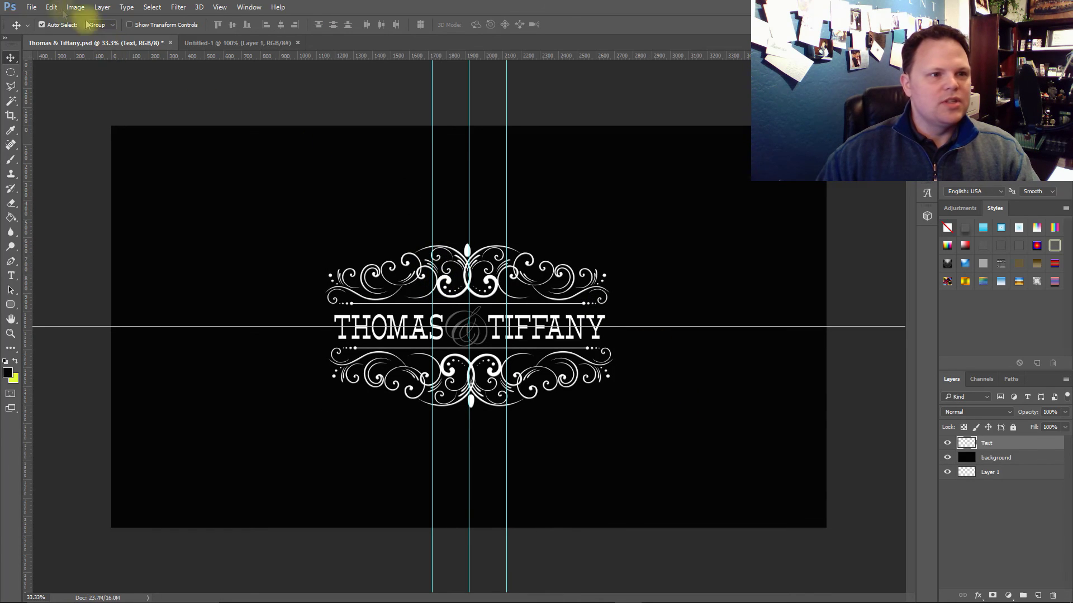
# Step: Save the smaller monogram as JPEG 'Thomas & Tiffany (S).jpg', accepting the default JPEG options
pyautogui.click(32, 6)
pyautogui.click(61, 134)
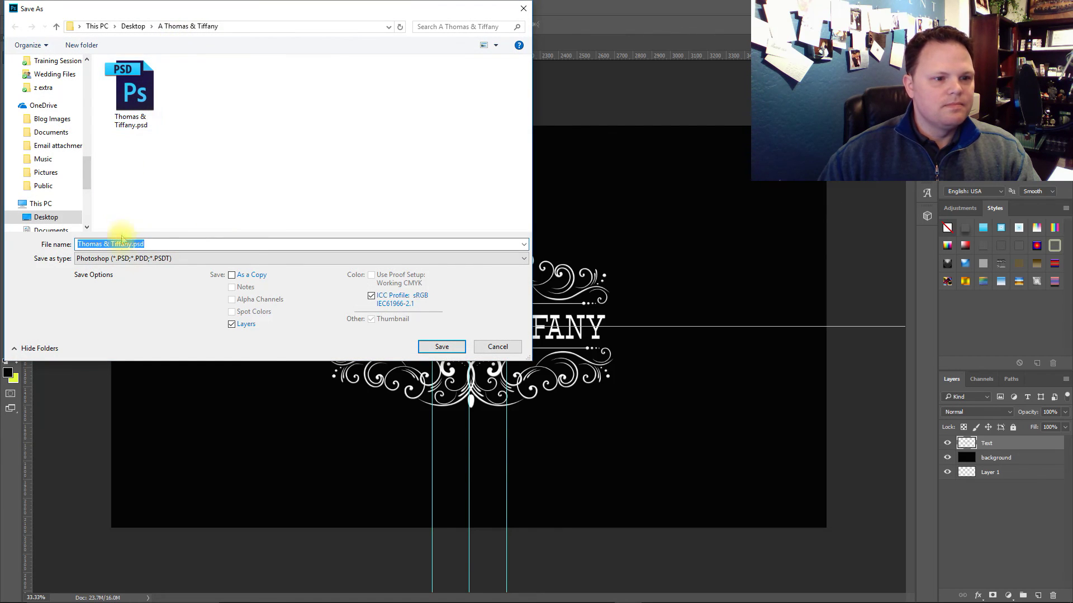
pyautogui.click(118, 258)
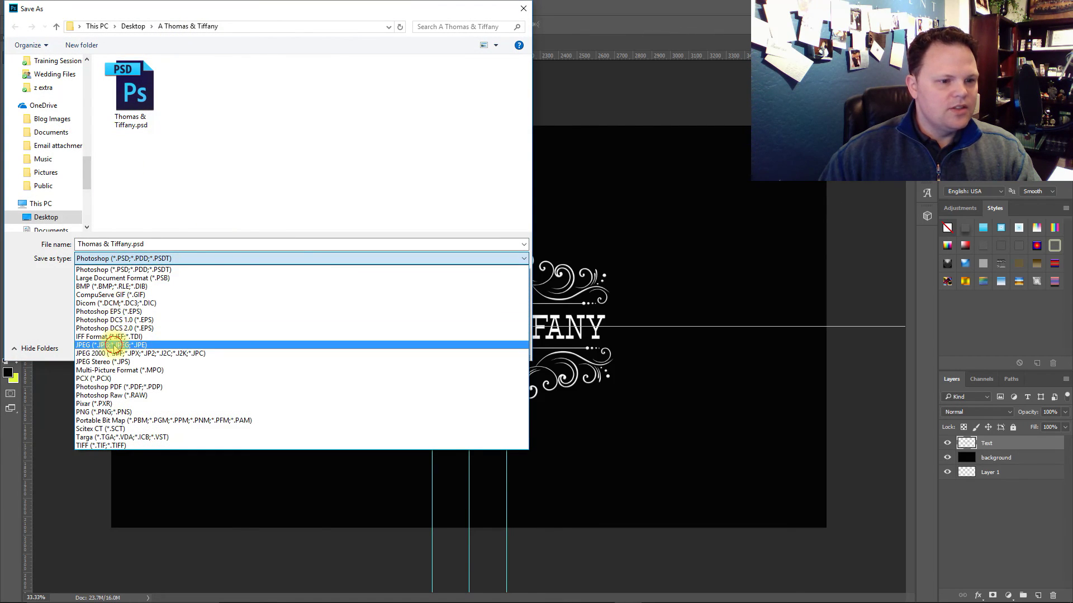
pyautogui.click(112, 345)
pyautogui.click(192, 78)
pyautogui.tripleClick(141, 244)
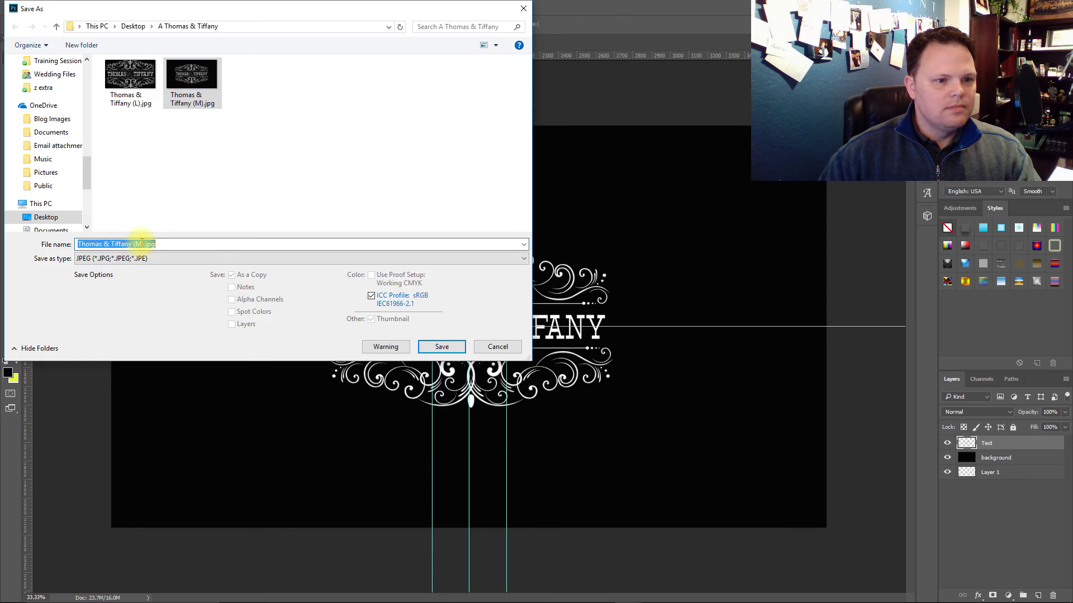
pyautogui.click(141, 244)
pyautogui.press('BackSpace')
pyautogui.write('S')
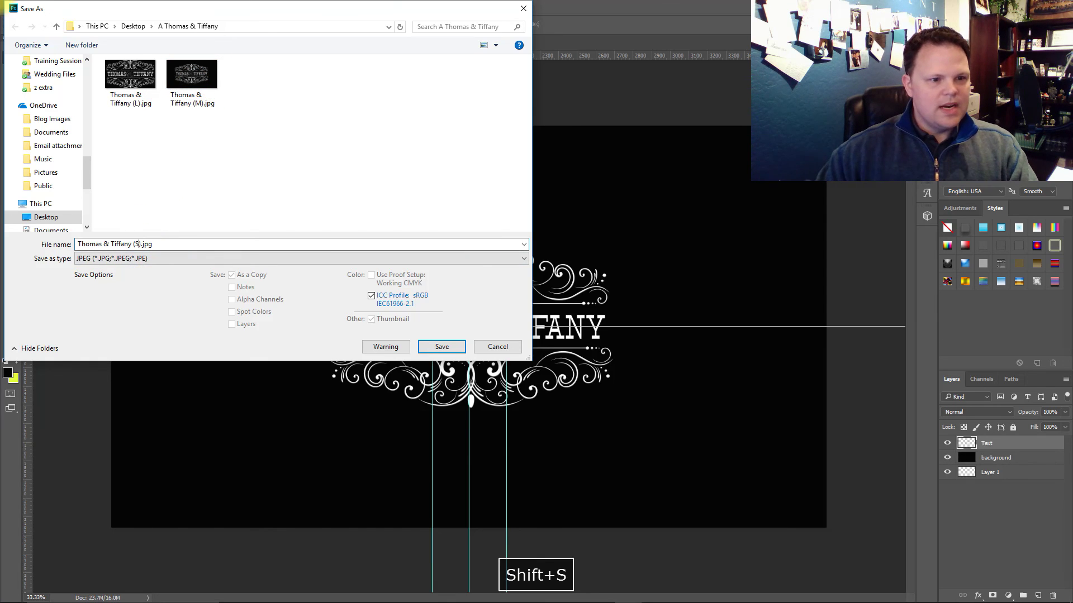
pyautogui.click(439, 346)
pyautogui.click(598, 161)
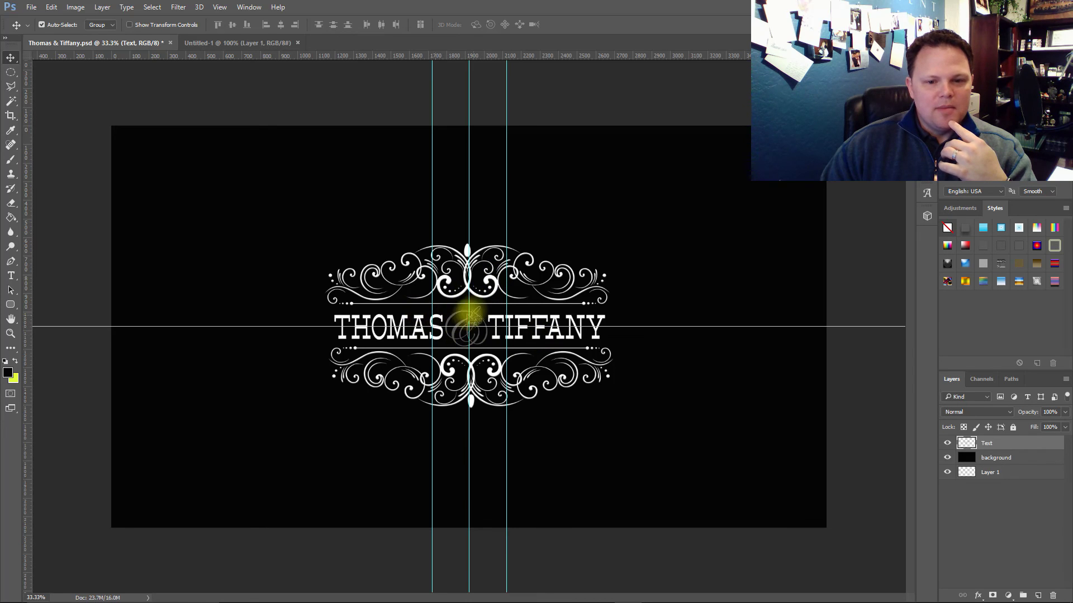
# Step: Undo the Free Transform scaling with Edit > Step Backward to restore the larger monogram
pyautogui.click(50, 7)
pyautogui.click(62, 41)
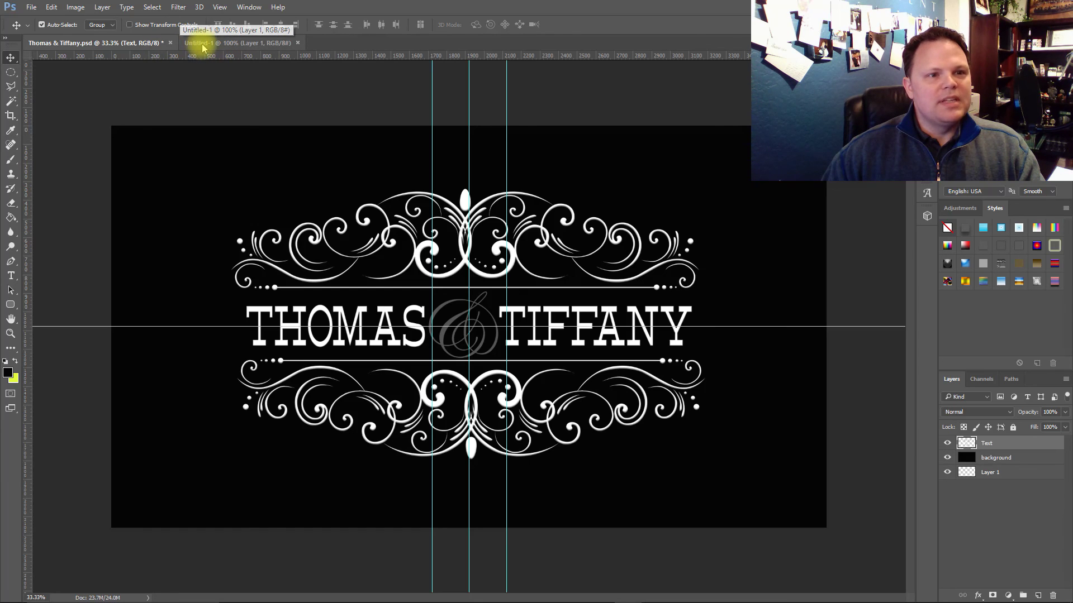
# Step: Bring the blank transparent Untitled-1 document into view
pyautogui.click(206, 43)
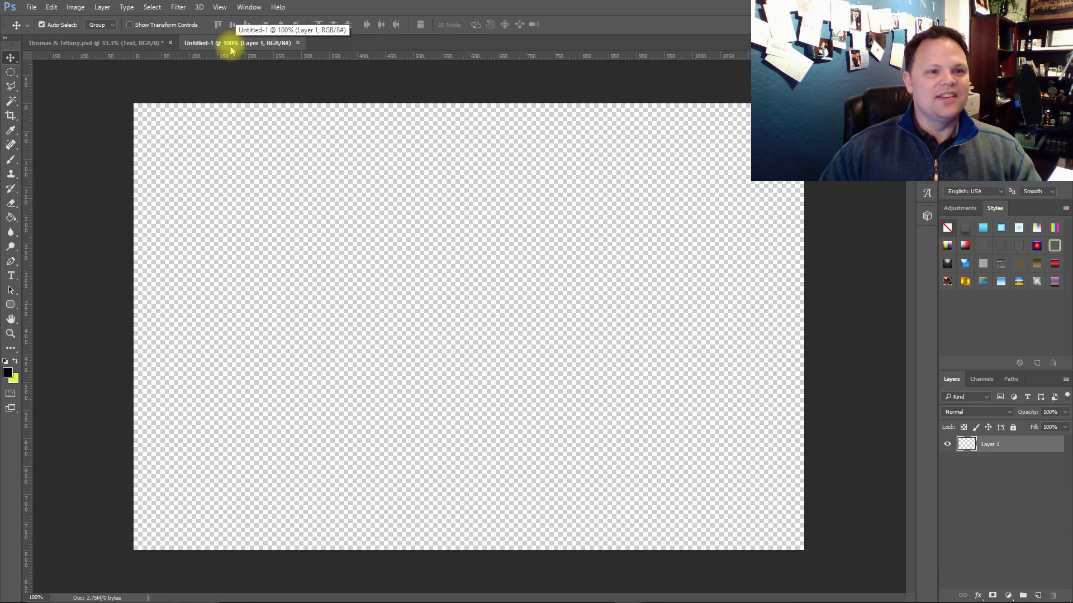
pyautogui.click(225, 46)
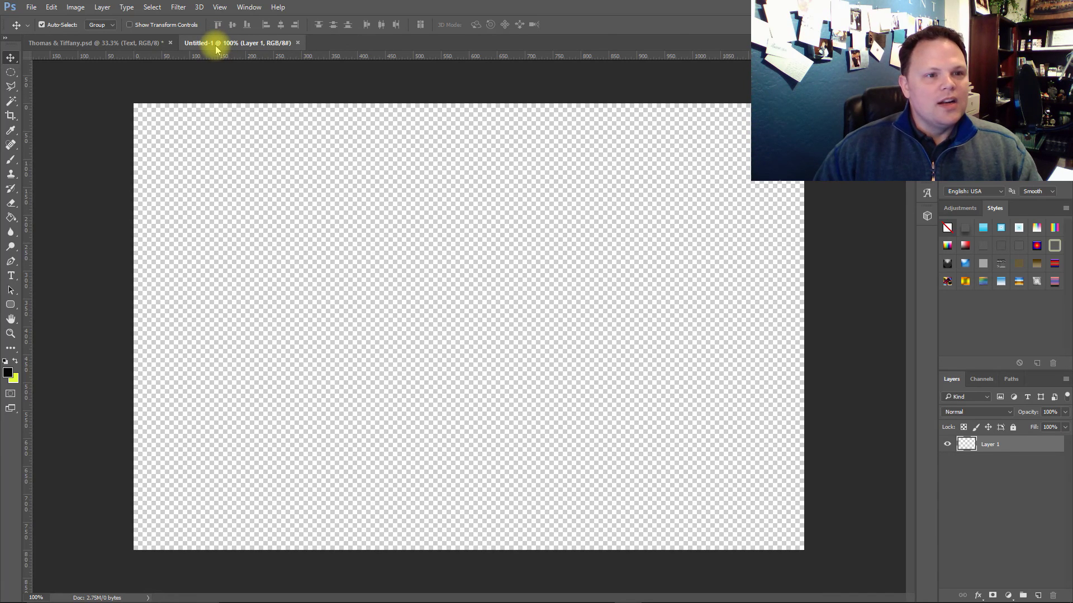
# Step: Float Untitled-1 in its own window and copy the black background and Text layers into it
pyautogui.moveTo(219, 48); pyautogui.dragTo(184, 127)
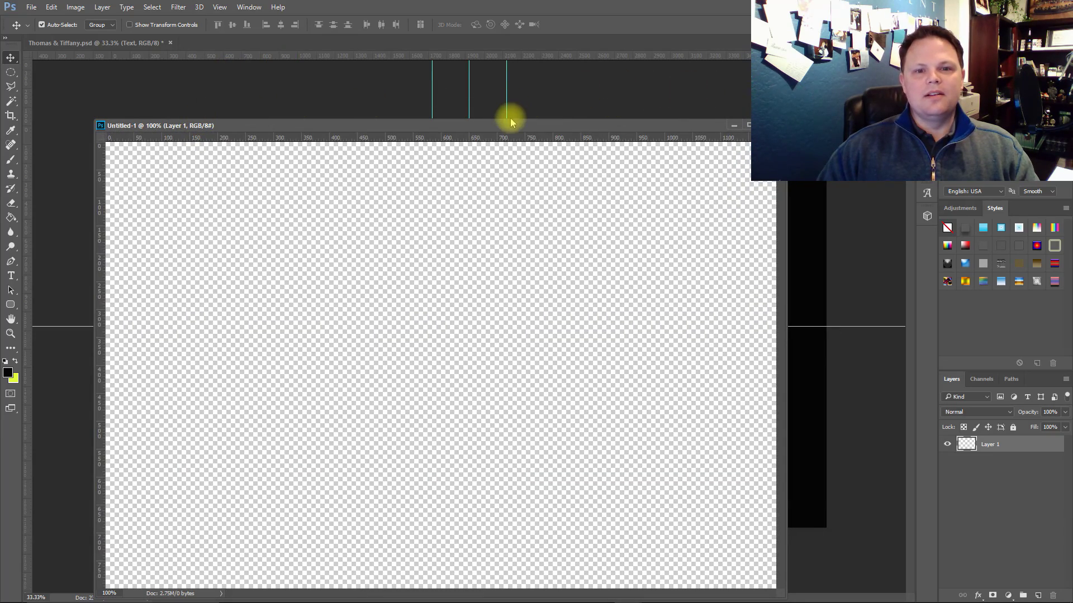
pyautogui.moveTo(511, 119); pyautogui.dragTo(535, 90)
pyautogui.click(870, 218)
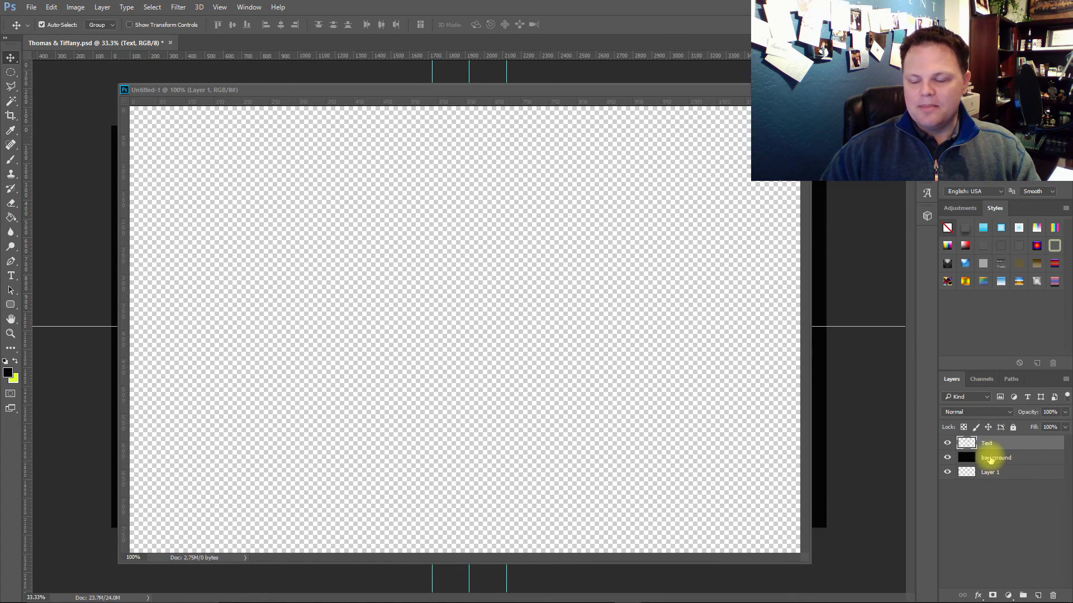
pyautogui.moveTo(989, 458); pyautogui.dragTo(445, 367)
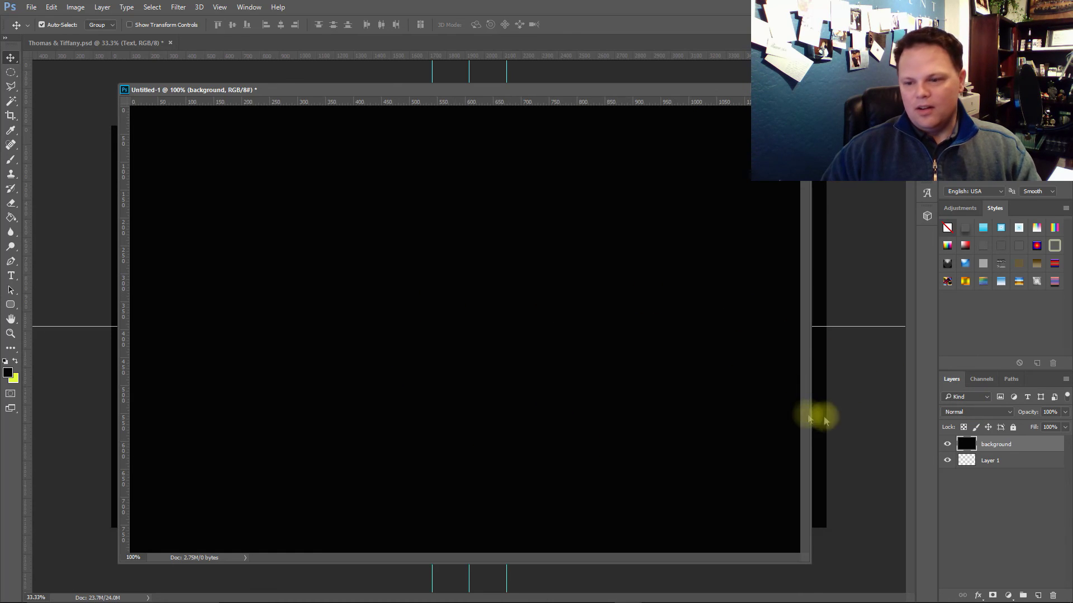
pyautogui.click(858, 427)
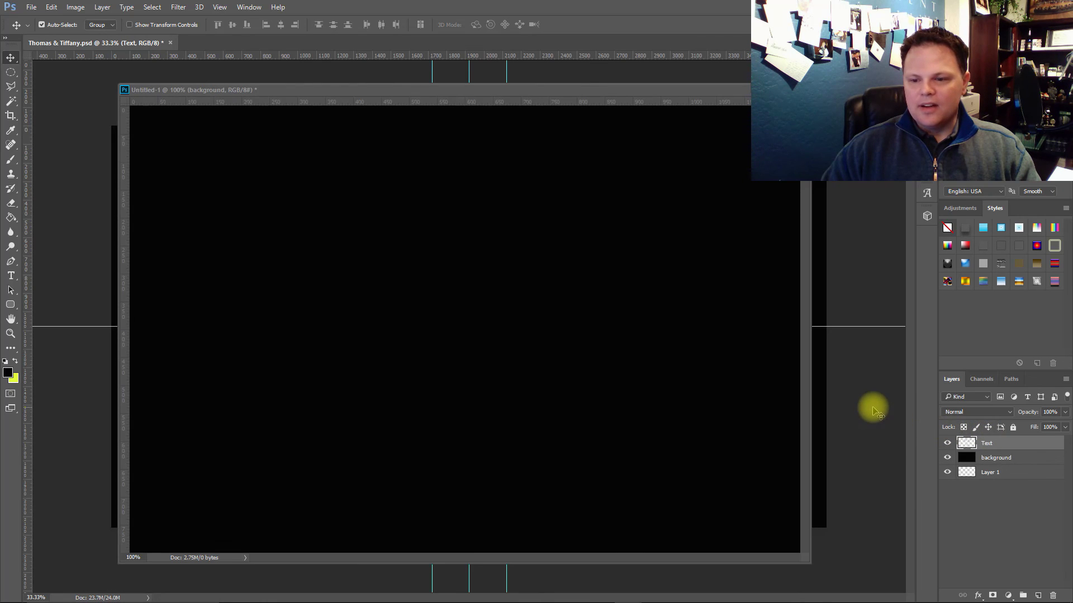
pyautogui.moveTo(994, 445); pyautogui.dragTo(455, 337)
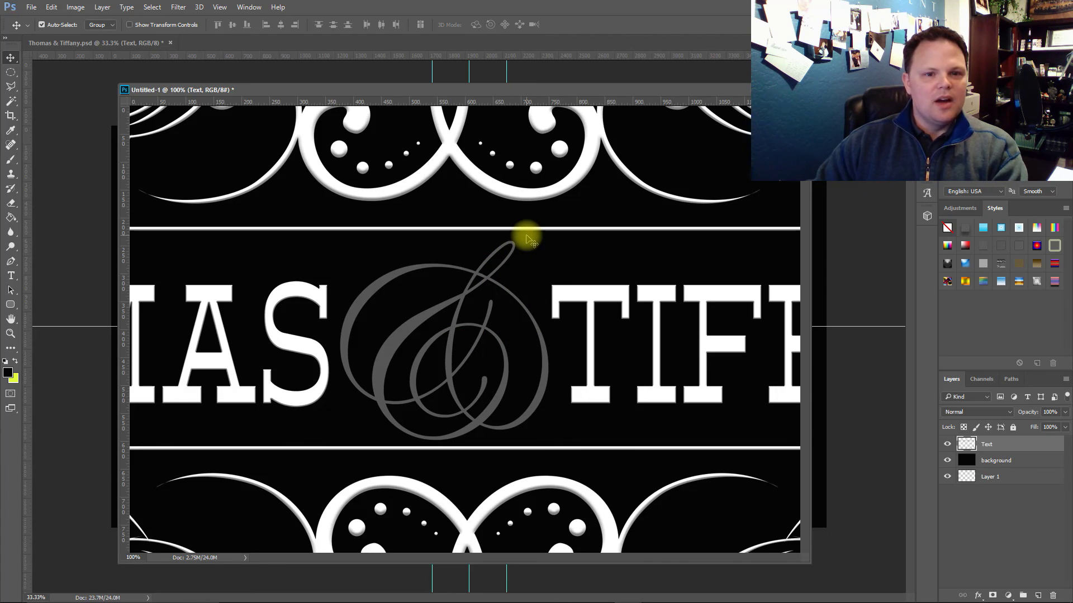
# Step: Scale the pasted Text layer to about 46% so the monogram fits the 1200 × 800 canvas
pyautogui.hotkey('ctrl', '-')
pyautogui.press('ctrl')
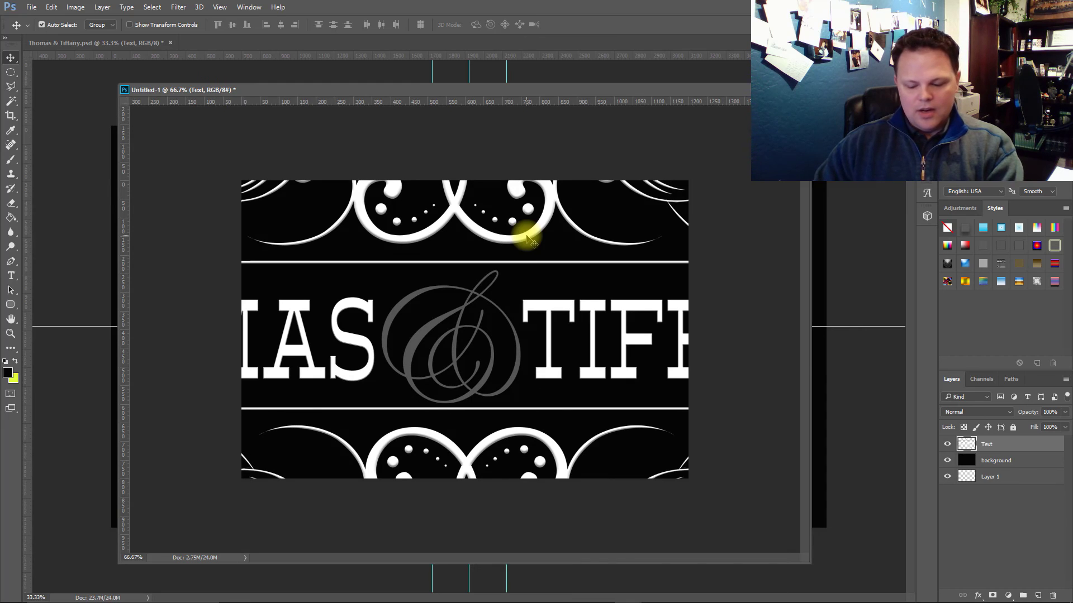
pyautogui.hotkey('ctrl', '-')
pyautogui.hotkey('ctrl', '-')
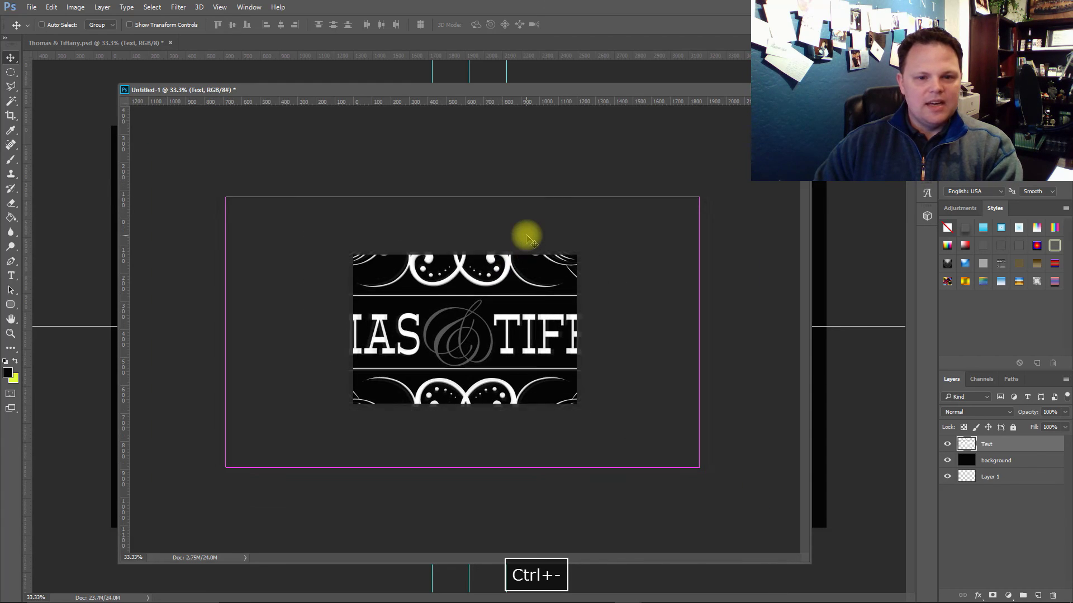
pyautogui.press('ctrl')
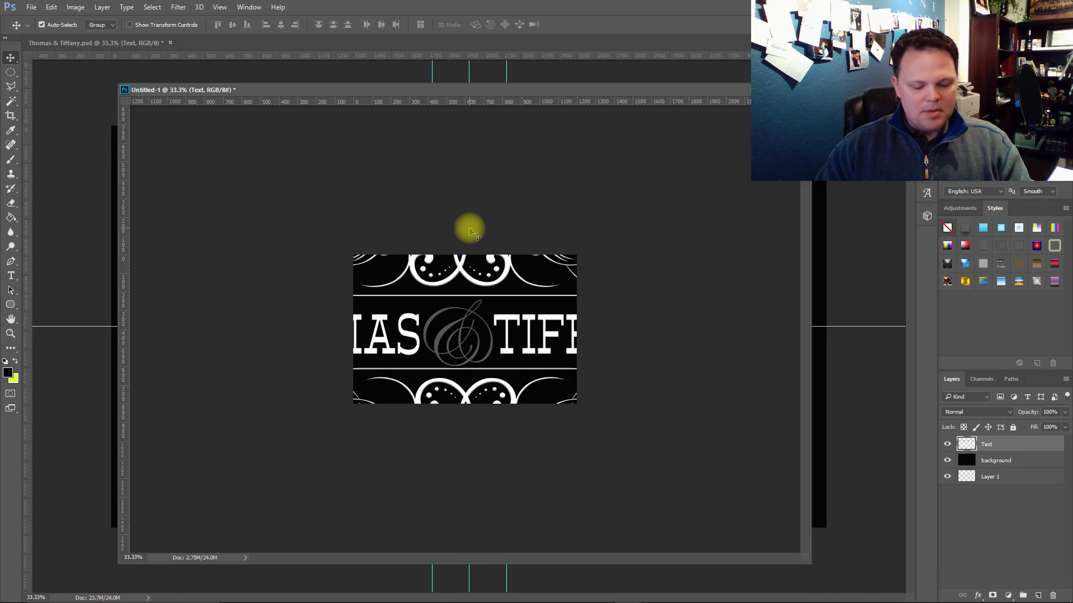
pyautogui.hotkey('ctrl', 't')
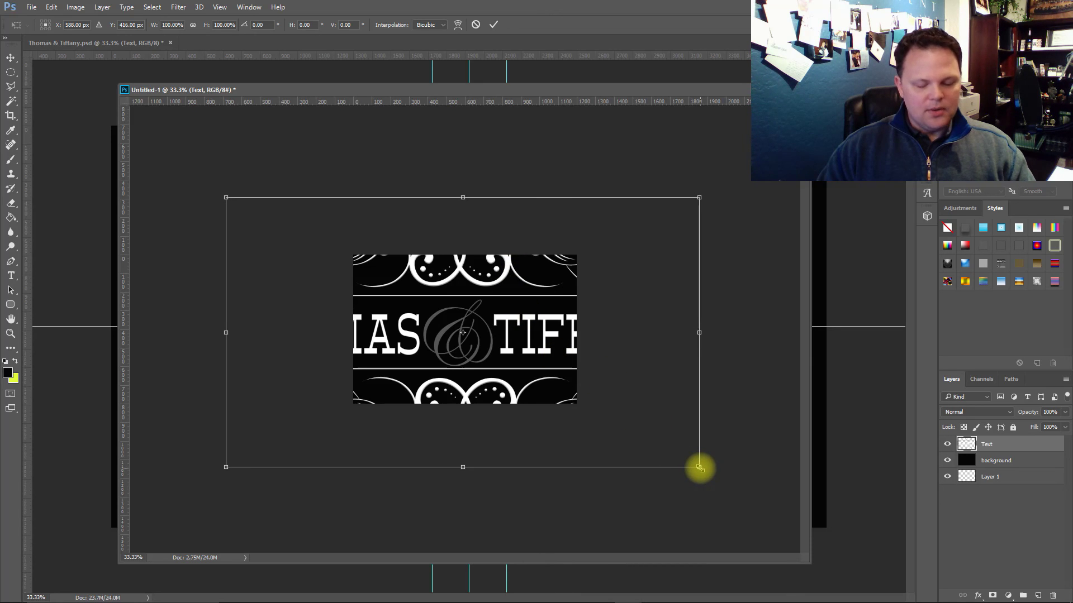
pyautogui.moveTo(698, 467); pyautogui.dragTo(455, 327)
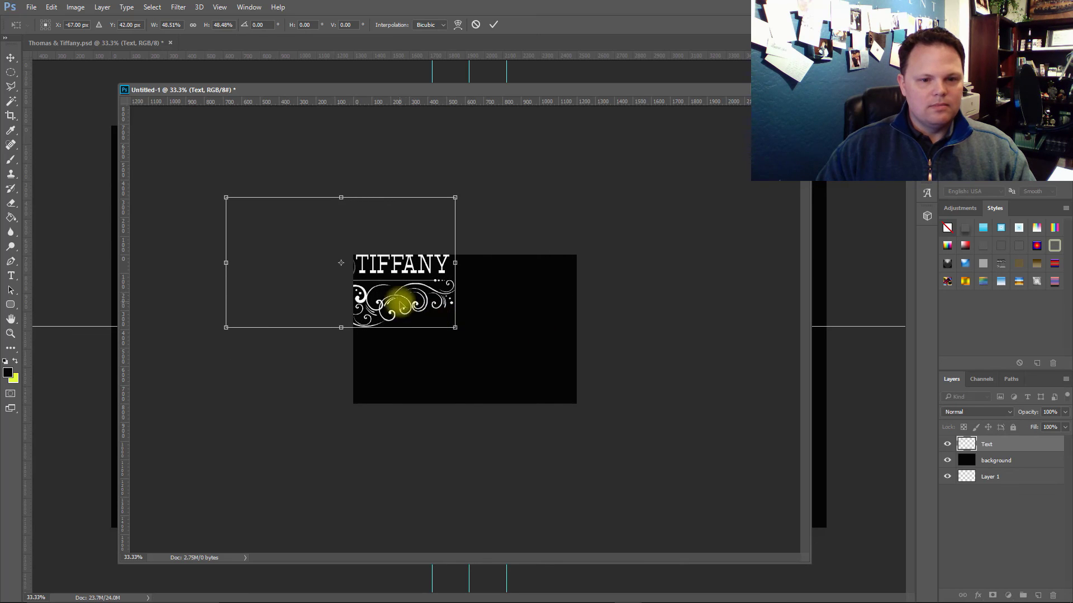
pyautogui.moveTo(384, 281); pyautogui.dragTo(514, 349)
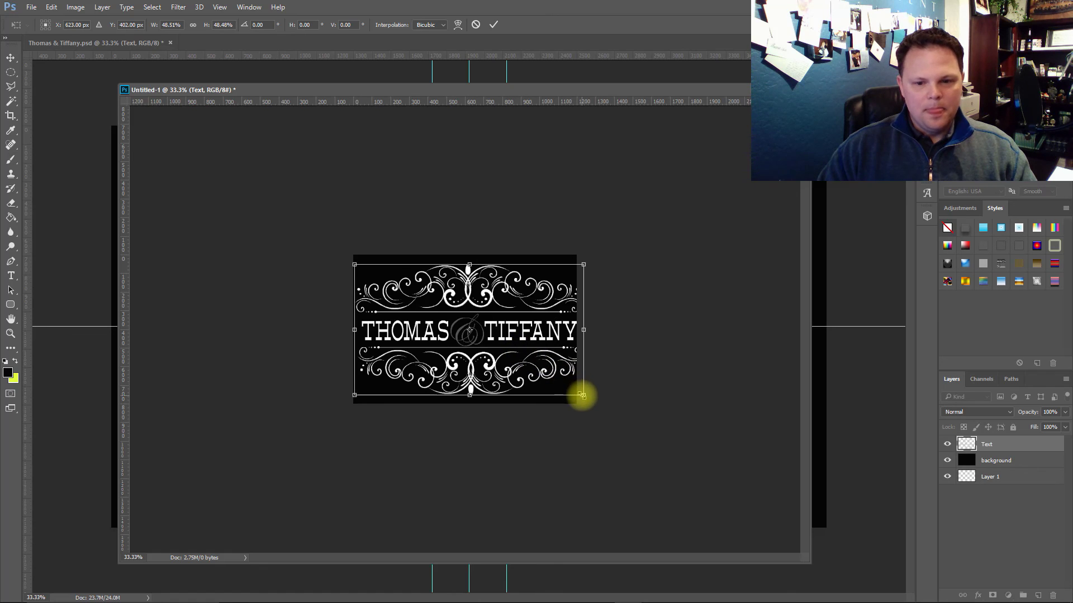
pyautogui.moveTo(582, 395); pyautogui.dragTo(573, 389)
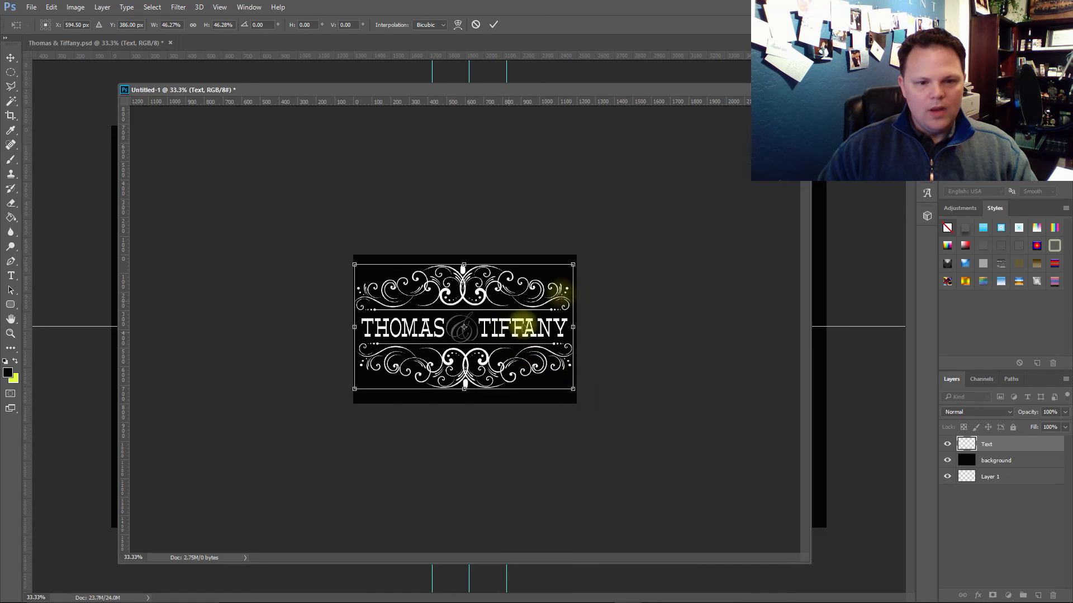
pyautogui.hotkey('ctrl', '=')
pyautogui.hotkey('ctrl', '=')
pyautogui.hotkey('ctrl', '=')
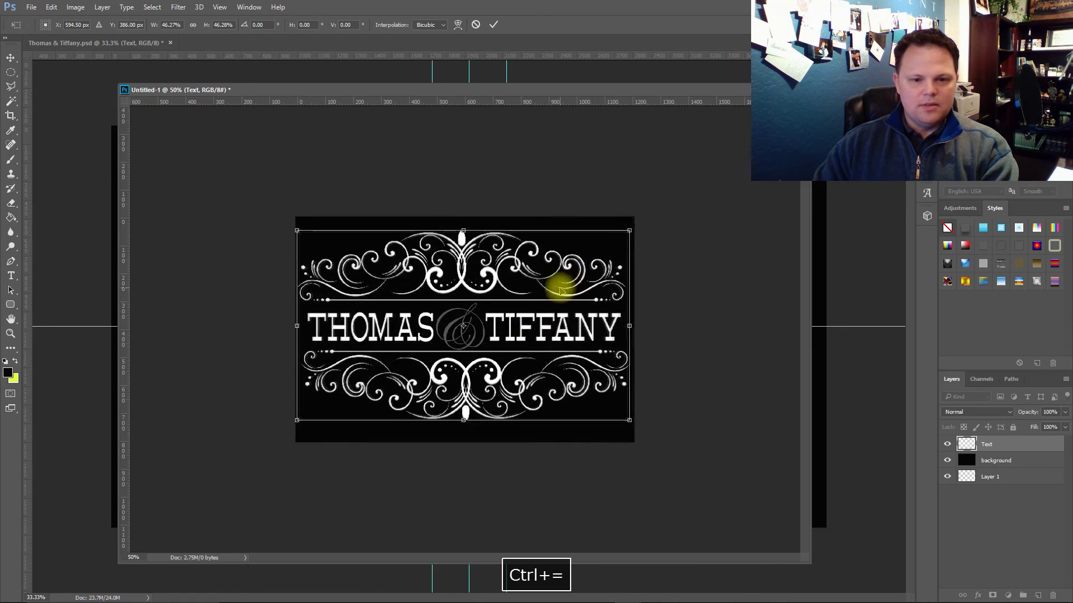
pyautogui.hotkey('ctrl', '-')
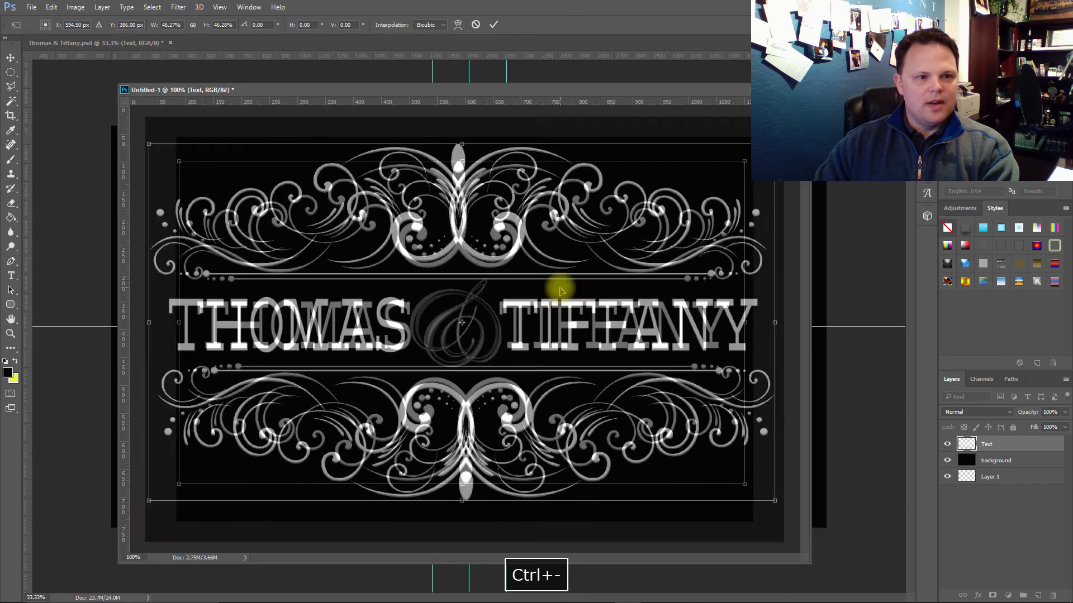
pyautogui.press('Return')
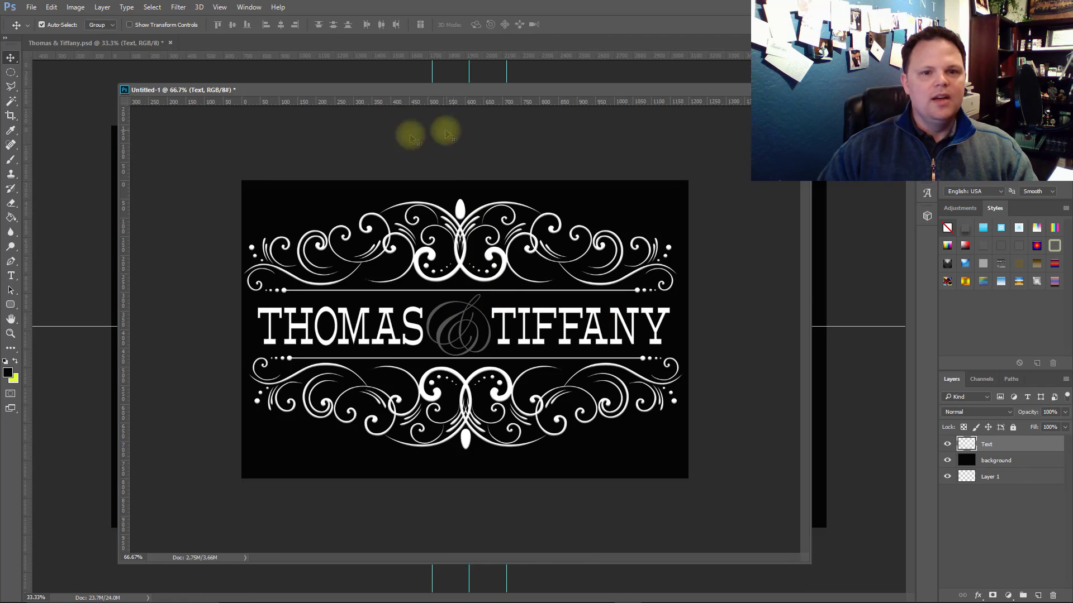
# Step: Add vertical and horizontal centre guides and nudge the monogram right and down to centre it
pyautogui.moveTo(126, 165); pyautogui.dragTo(465, 174)
pyautogui.moveTo(407, 107); pyautogui.dragTo(366, 330)
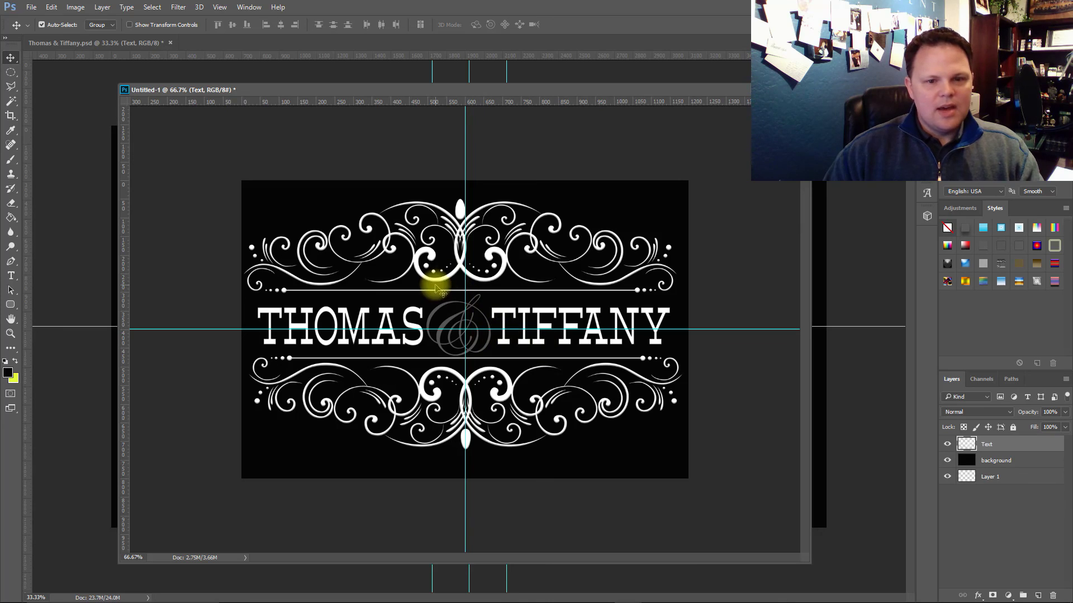
pyautogui.hotkey('ctrl', 't')
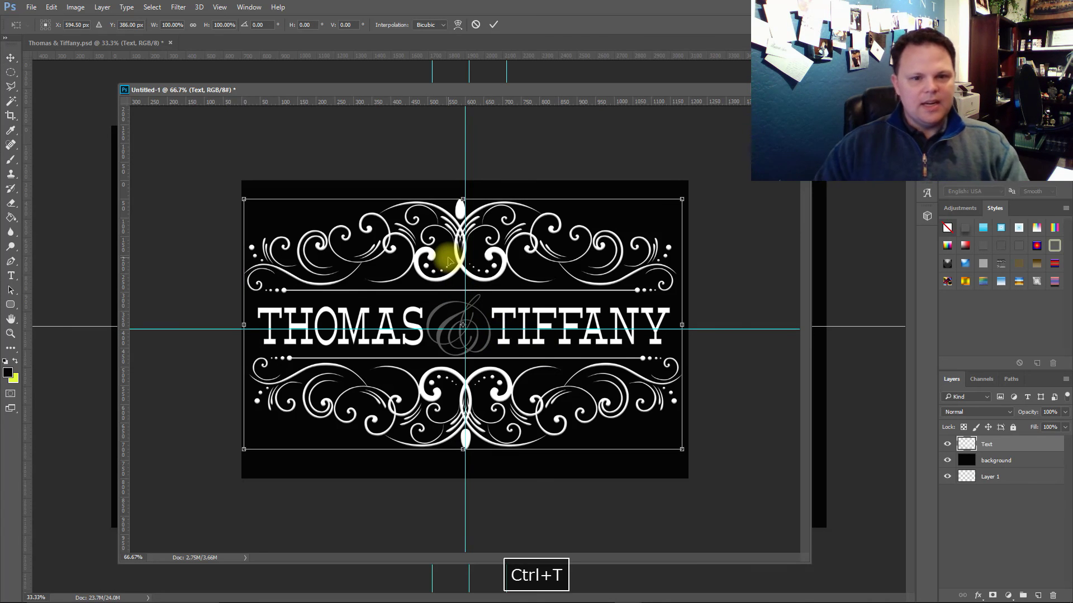
pyautogui.press('Right')
pyautogui.press('Right')
pyautogui.press('Right')
pyautogui.press('Right')
pyautogui.press('Right')
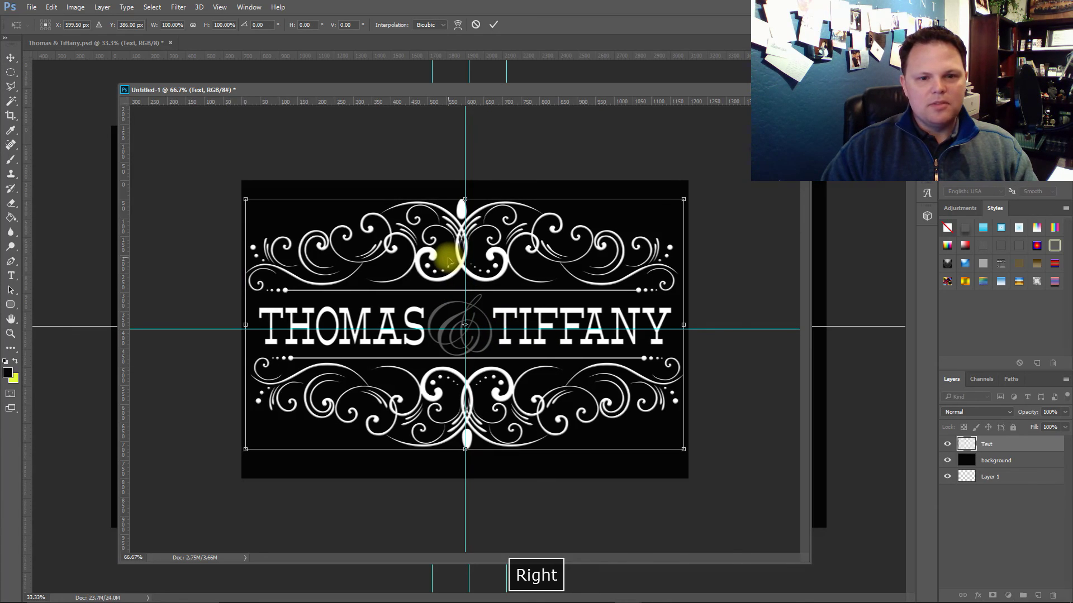
pyautogui.press('Down')
pyautogui.press('Down')
pyautogui.press('Down')
pyautogui.press('Down')
pyautogui.press('Down')
pyautogui.press('Down')
pyautogui.press('Down')
pyautogui.press('Down')
pyautogui.press('Down')
pyautogui.press('Down')
pyautogui.press('Down')
pyautogui.press('Down')
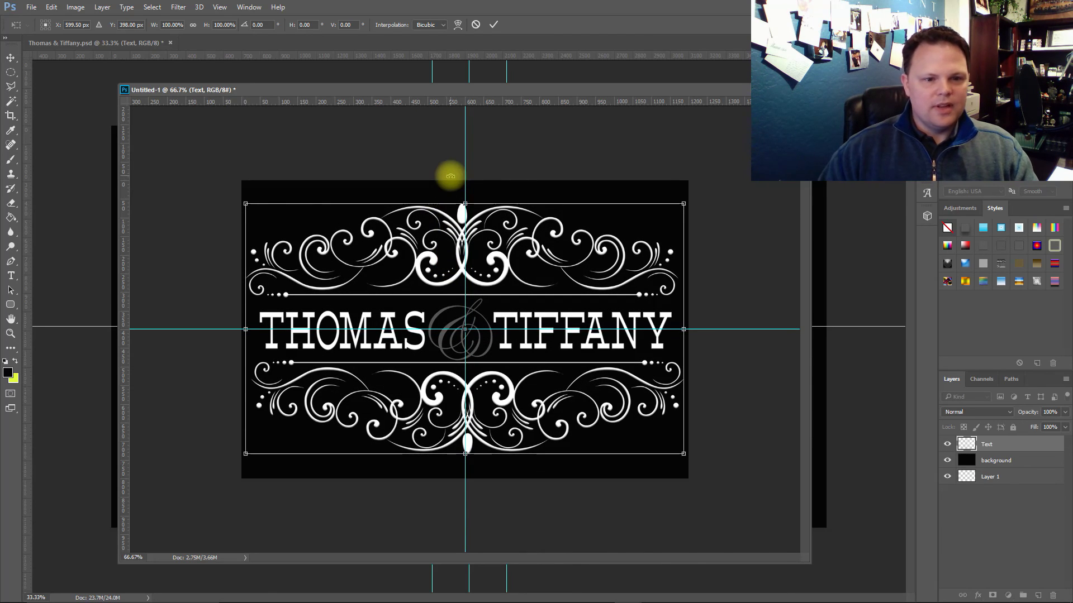
pyautogui.press('Return')
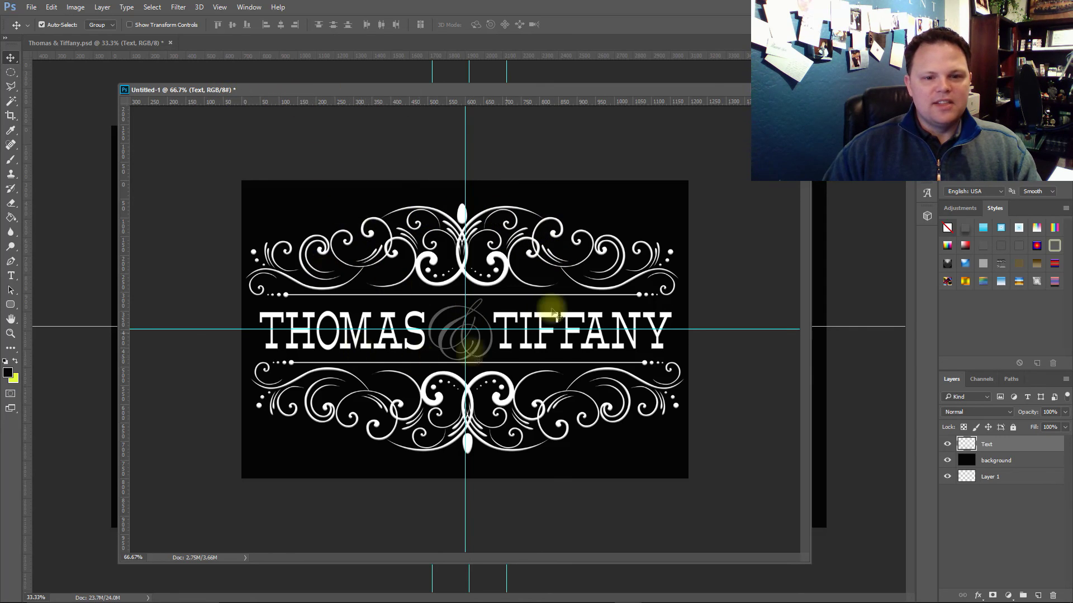
pyautogui.click(30, 7)
# Step: Save Untitled-1 as PNG 'T&T (L)' with Smallest/Slow compression and no interlacing
pyautogui.click(65, 125)
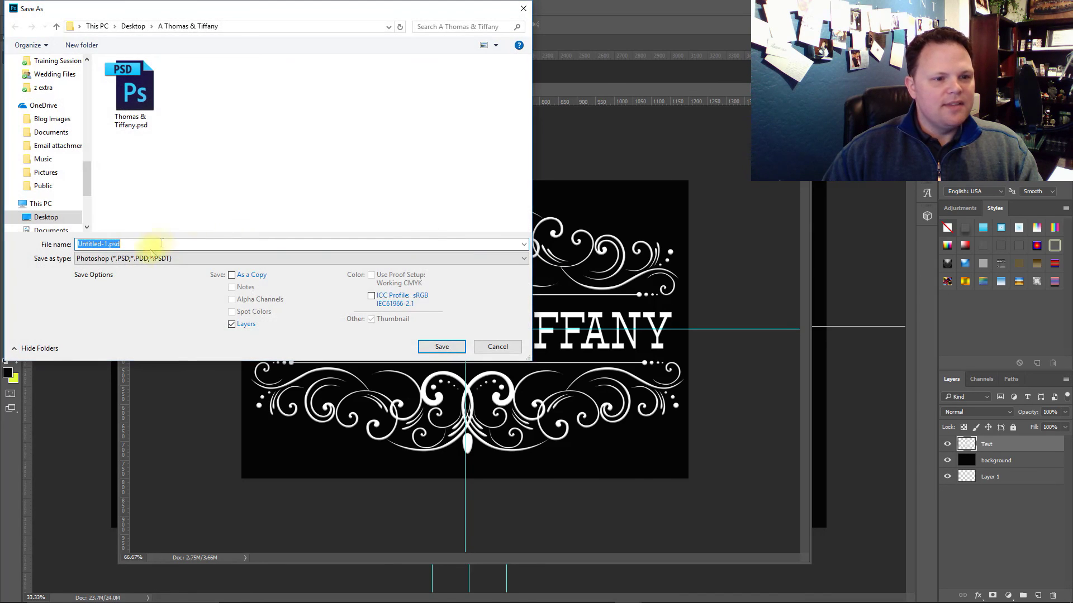
pyautogui.click(149, 258)
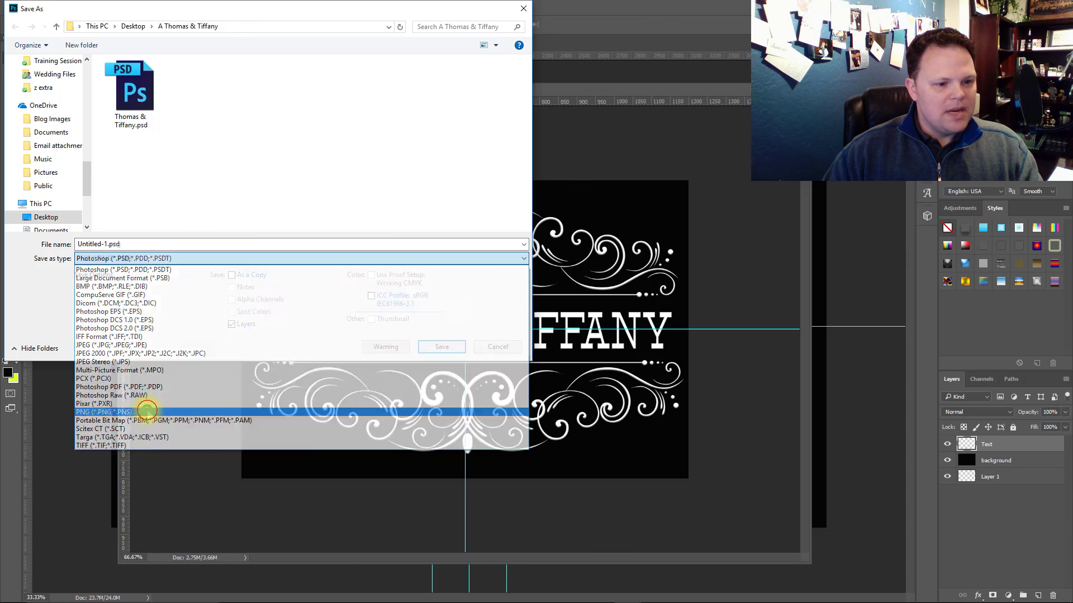
pyautogui.click(147, 411)
pyautogui.doubleClick(126, 244)
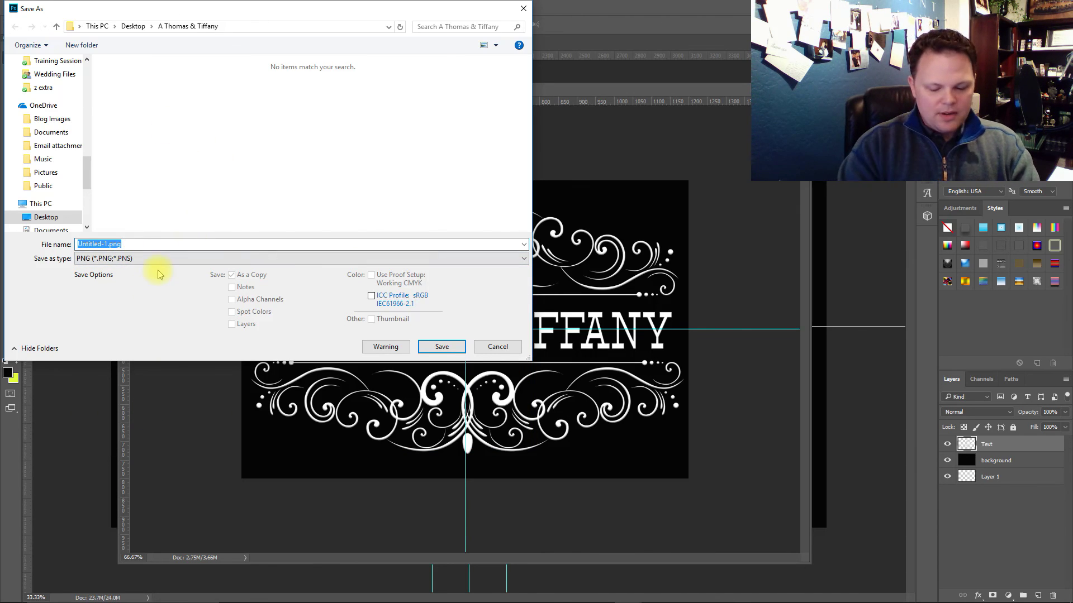
pyautogui.write('T')
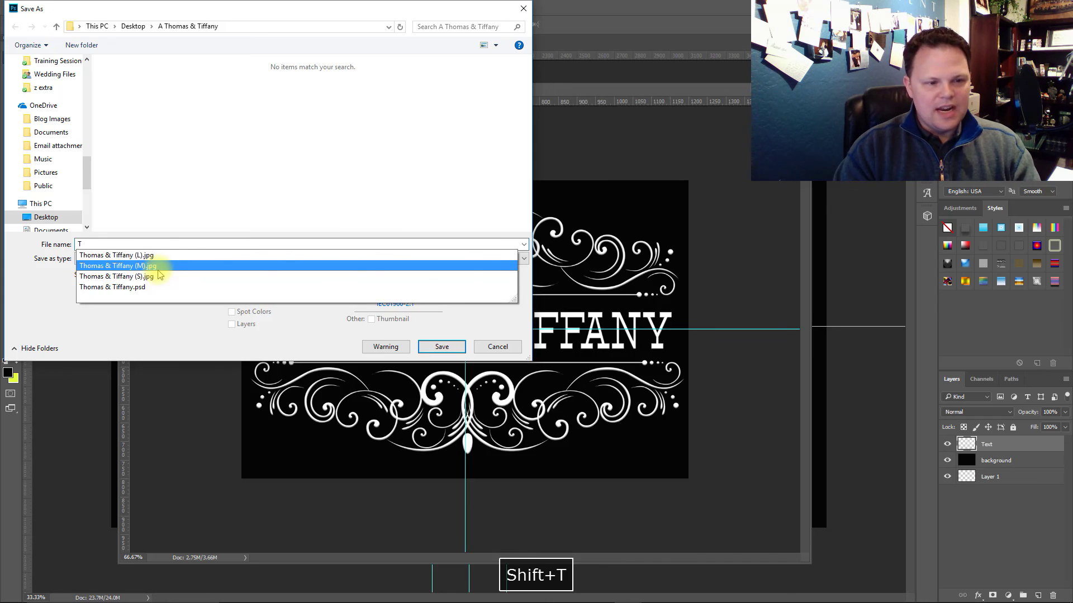
pyautogui.write('&')
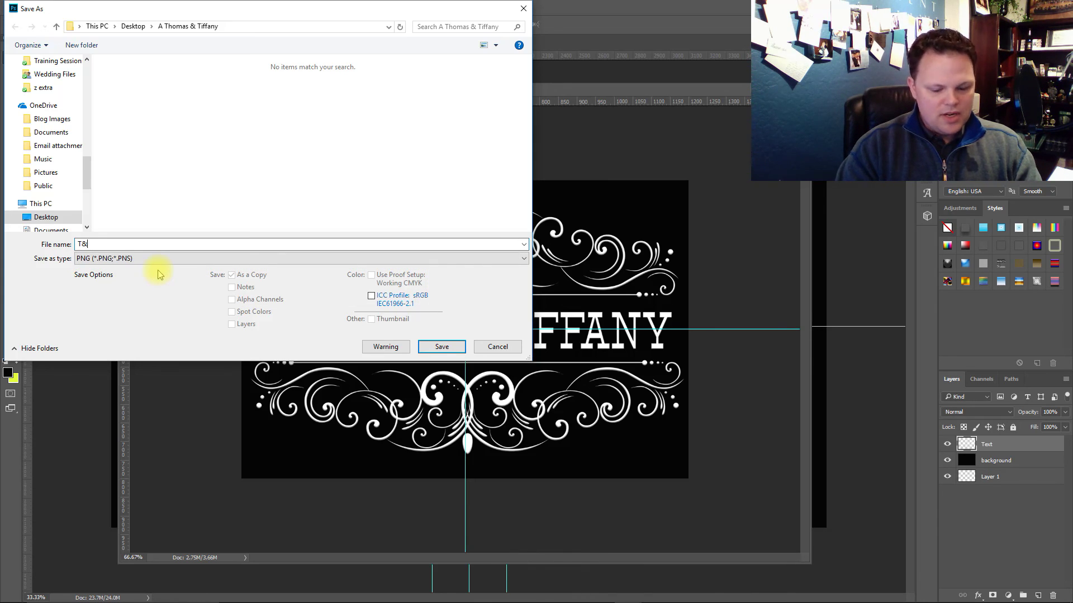
pyautogui.write('T (L')
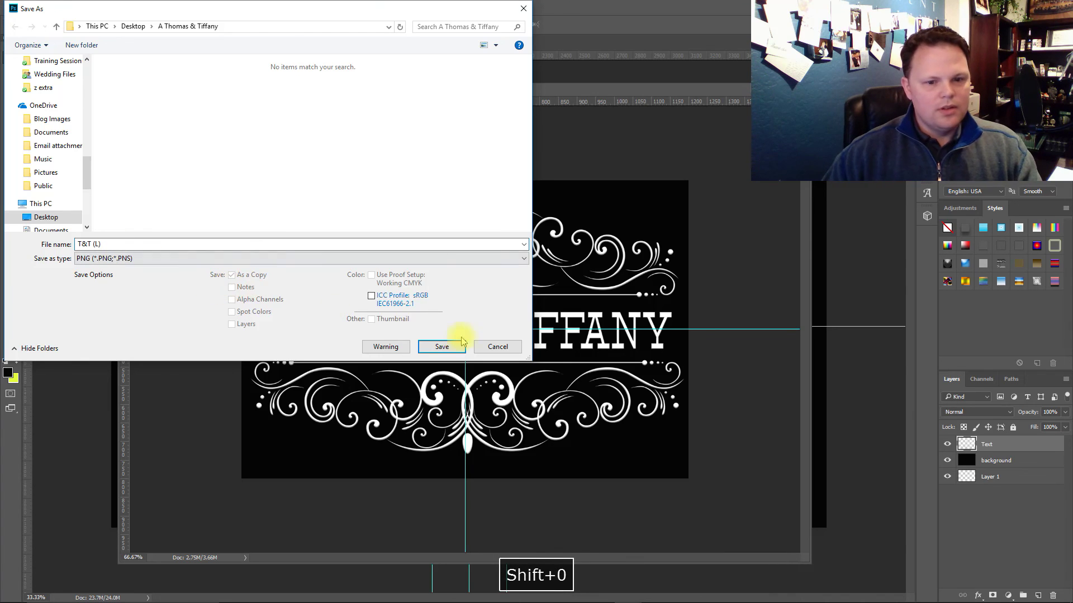
pyautogui.click(442, 346)
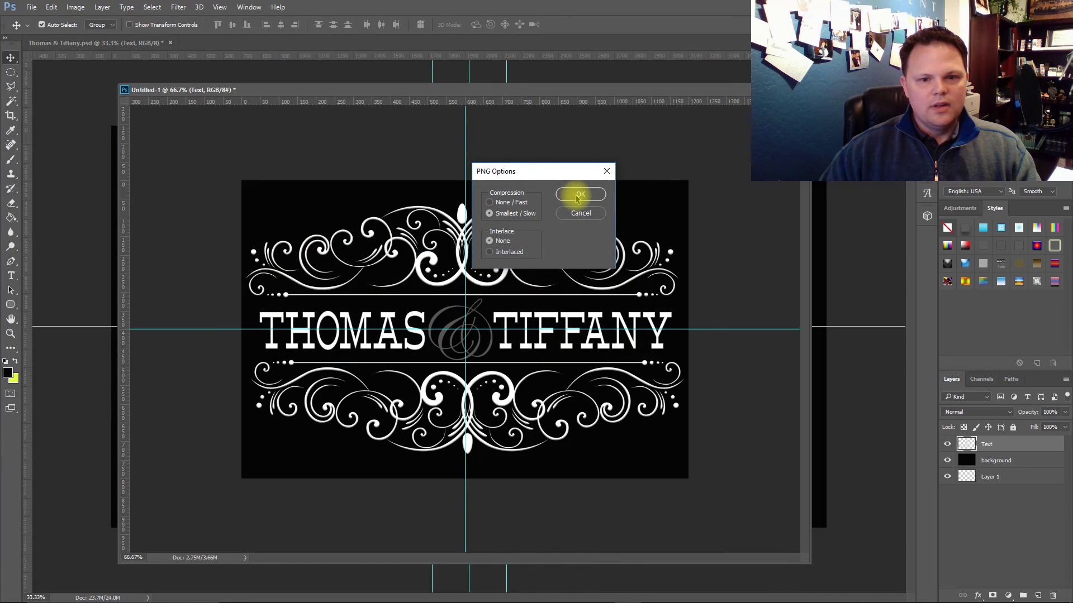
pyautogui.click(579, 195)
pyautogui.hotkey('ctrl', 't')
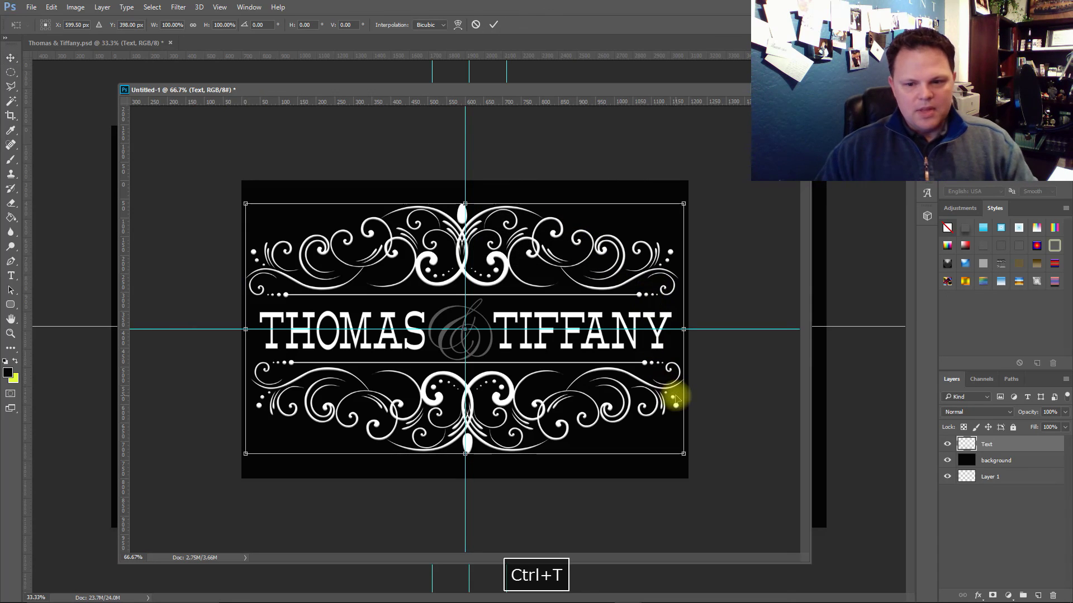
# Step: Shrink the monogram to about 72% and drag it back to the canvas centre
pyautogui.moveTo(683, 451); pyautogui.dragTo(565, 366)
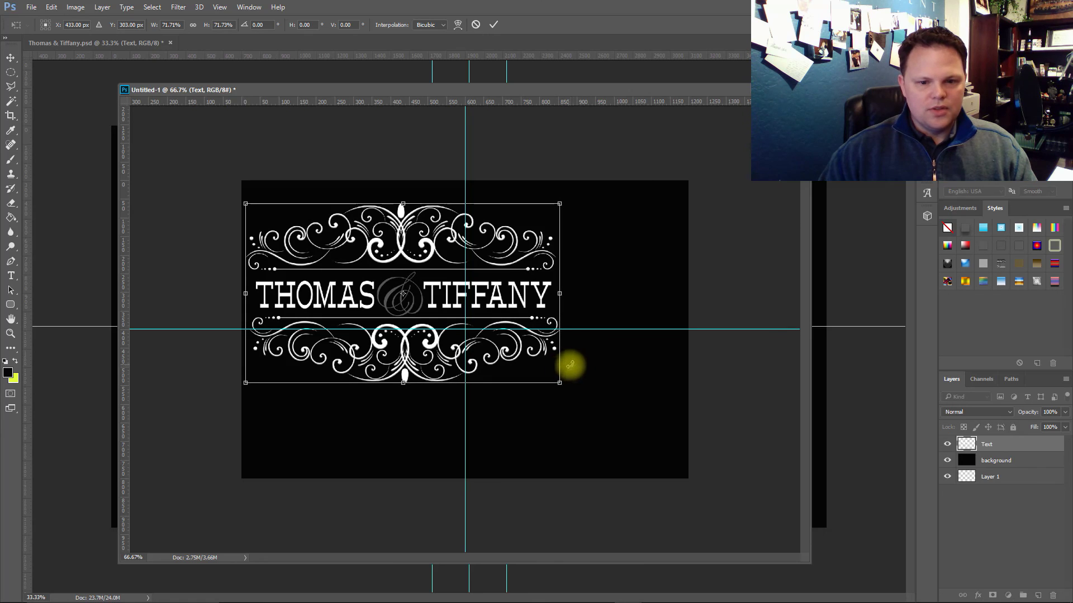
pyautogui.press('Return')
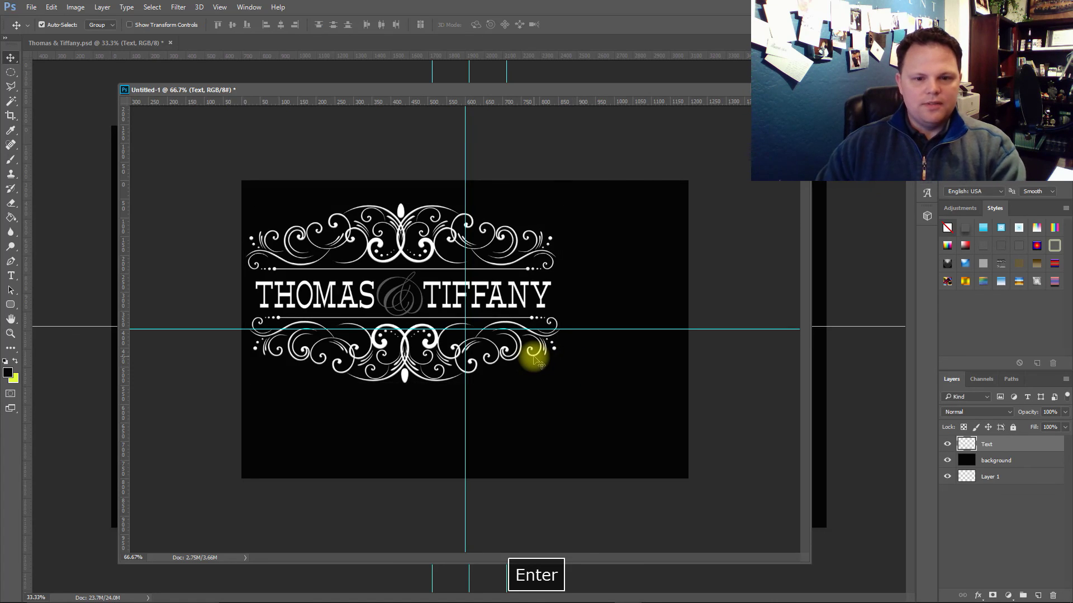
pyautogui.click(557, 340)
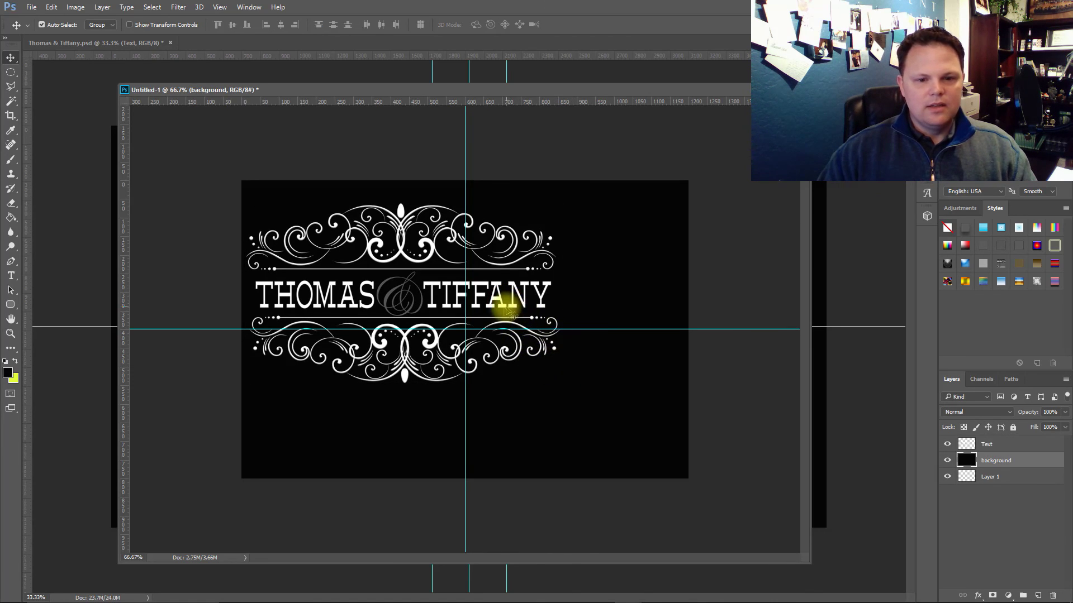
pyautogui.moveTo(496, 313); pyautogui.dragTo(554, 340)
# Step: Save the medium monogram as PNG 'T&T (M).png' beside the large version
pyautogui.click(31, 7)
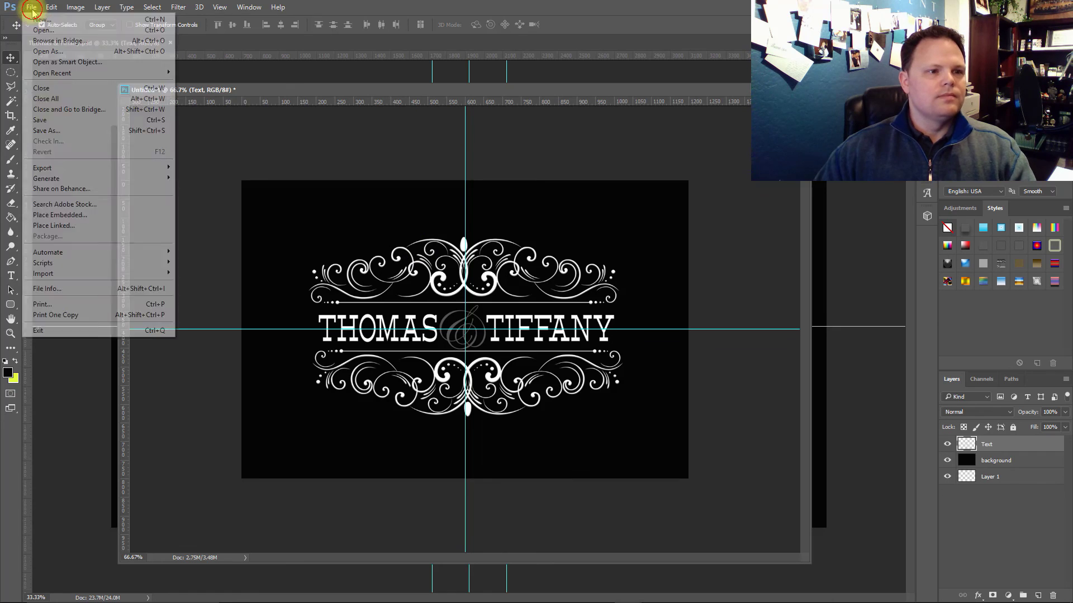
pyautogui.click(67, 134)
pyautogui.click(154, 265)
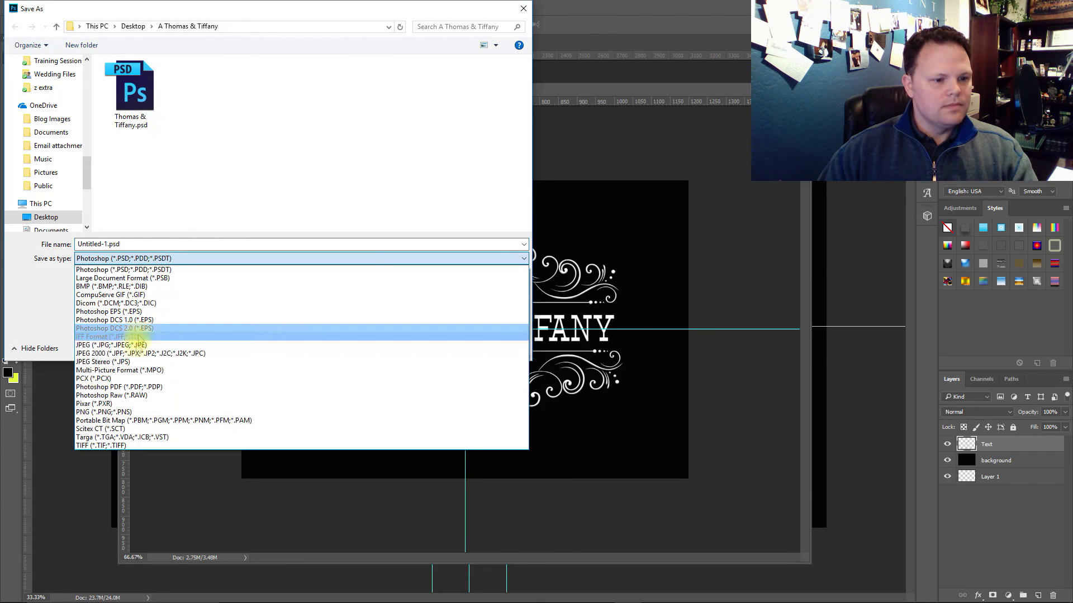
pyautogui.click(120, 408)
pyautogui.click(124, 98)
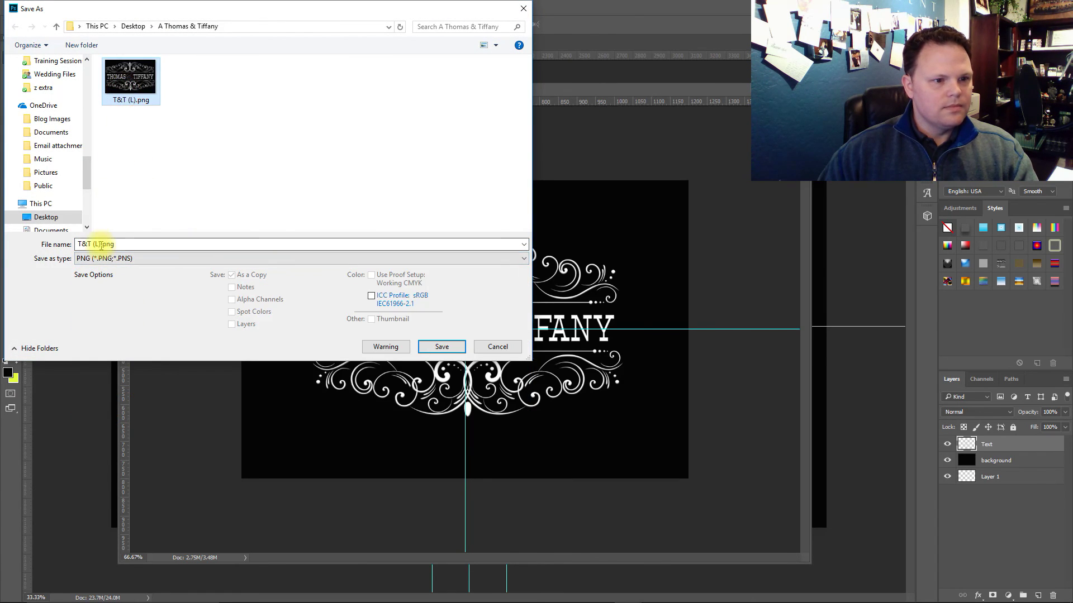
pyautogui.click(98, 244)
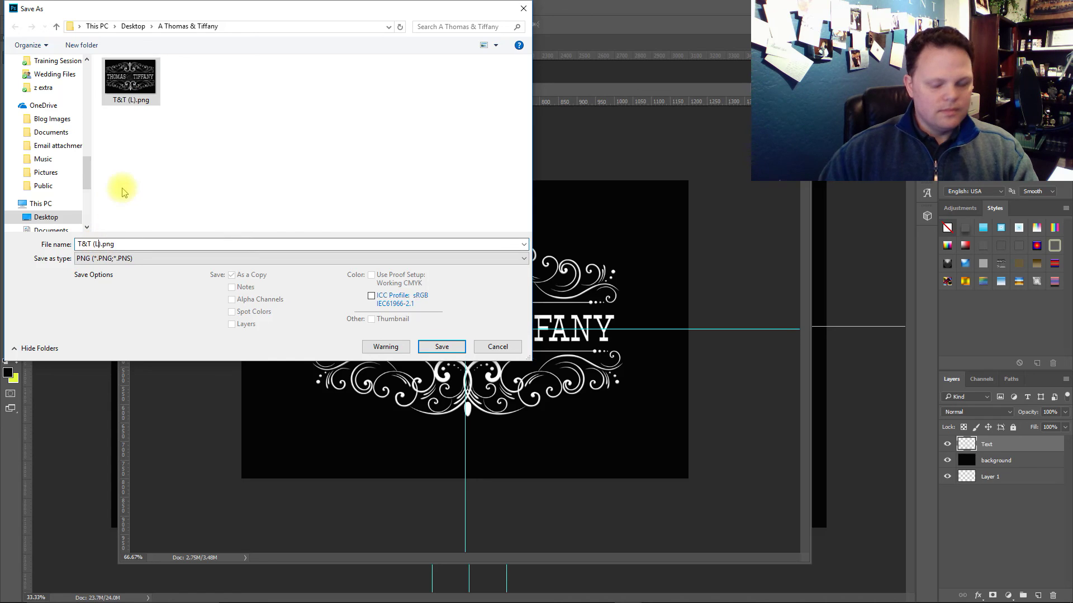
pyautogui.press('BackSpace')
pyautogui.write('M')
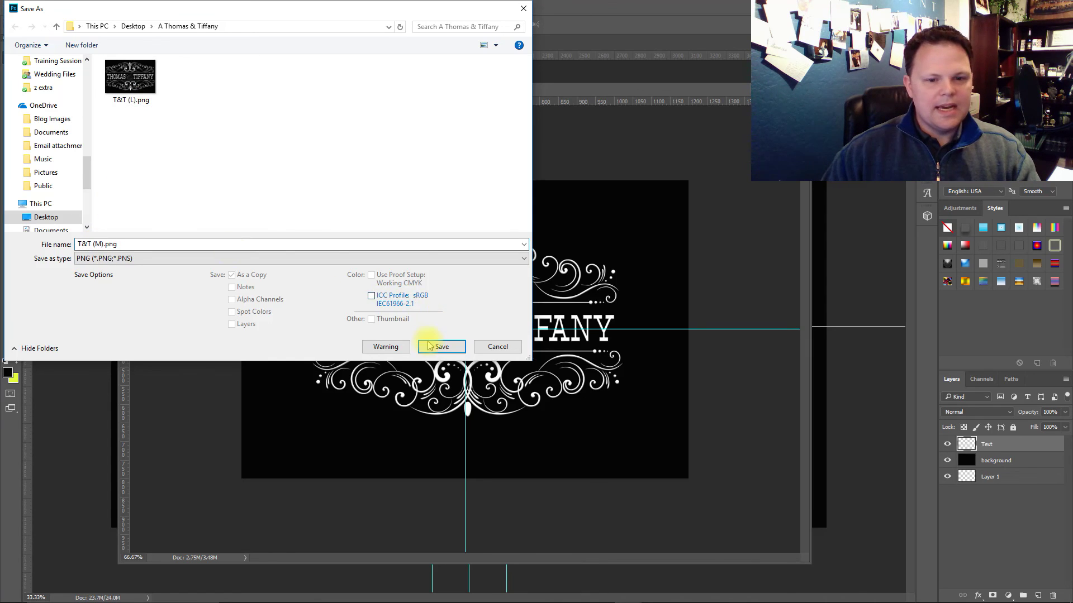
pyautogui.click(441, 346)
pyautogui.click(580, 193)
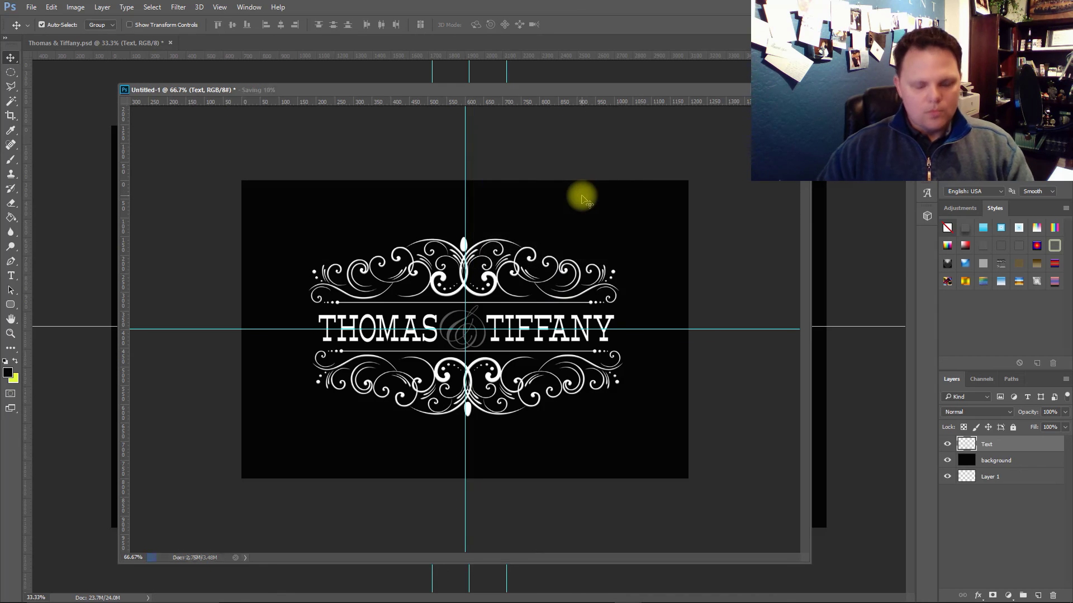
pyautogui.hotkey('ctrl', 't')
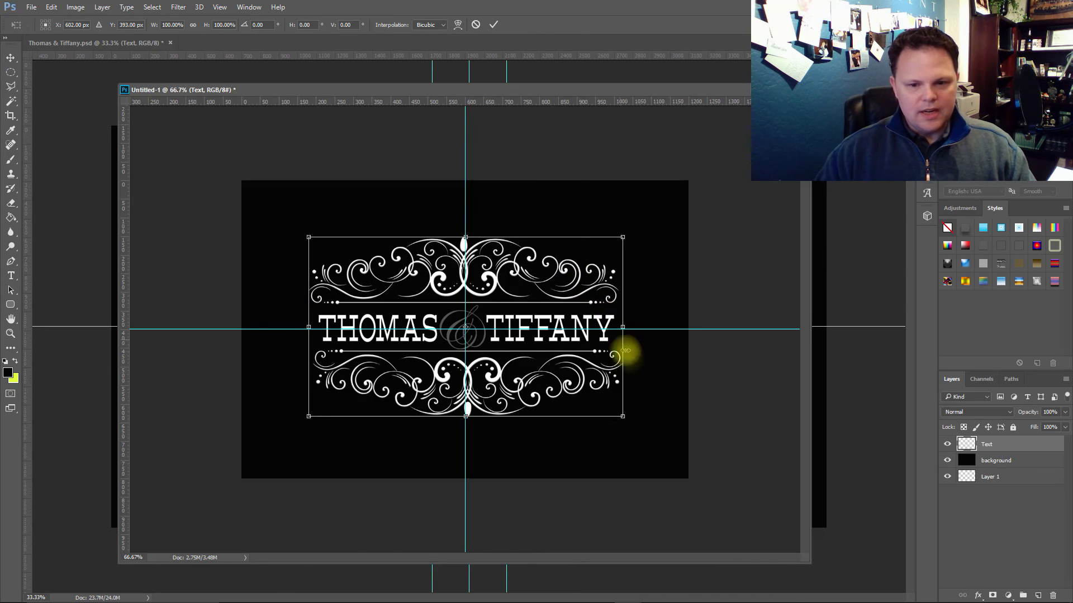
# Step: Scale the monogram down to about 67% and centre it on the guides
pyautogui.moveTo(619, 418); pyautogui.dragTo(506, 344)
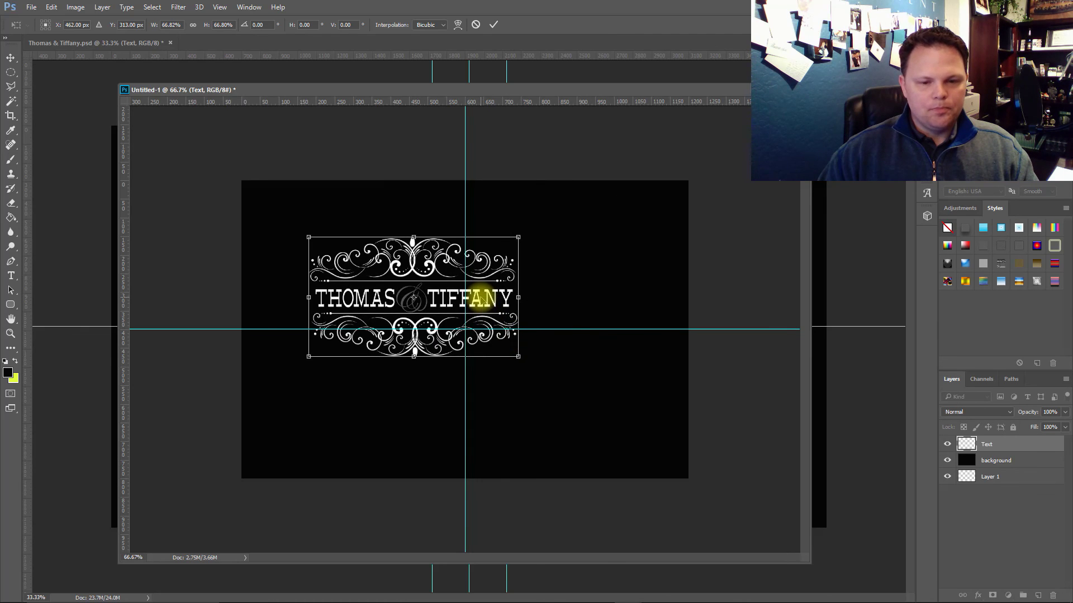
pyautogui.moveTo(480, 300); pyautogui.dragTo(533, 330)
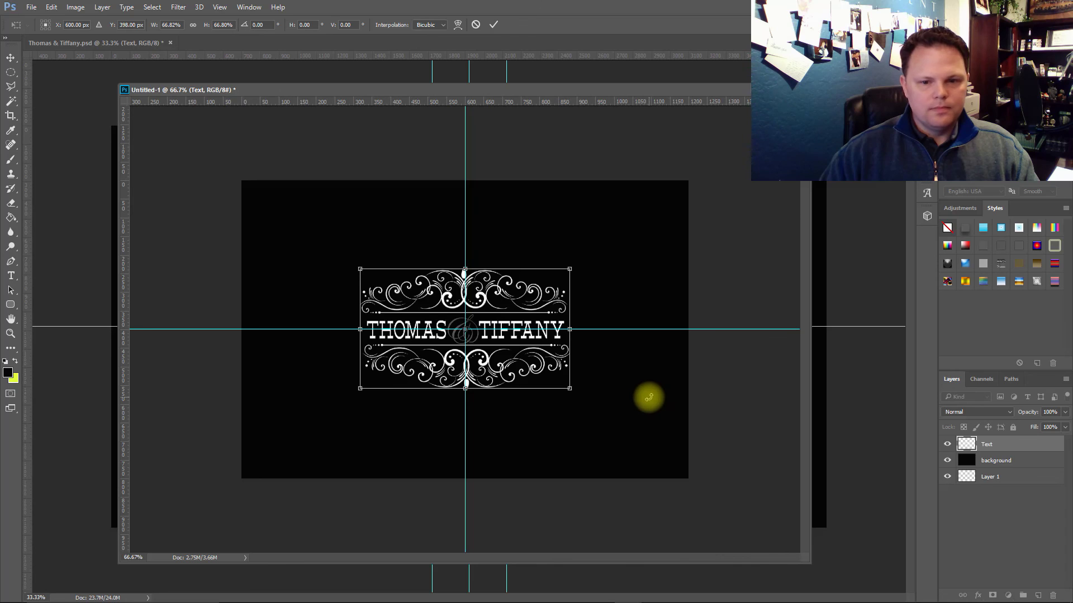
pyautogui.press('Return')
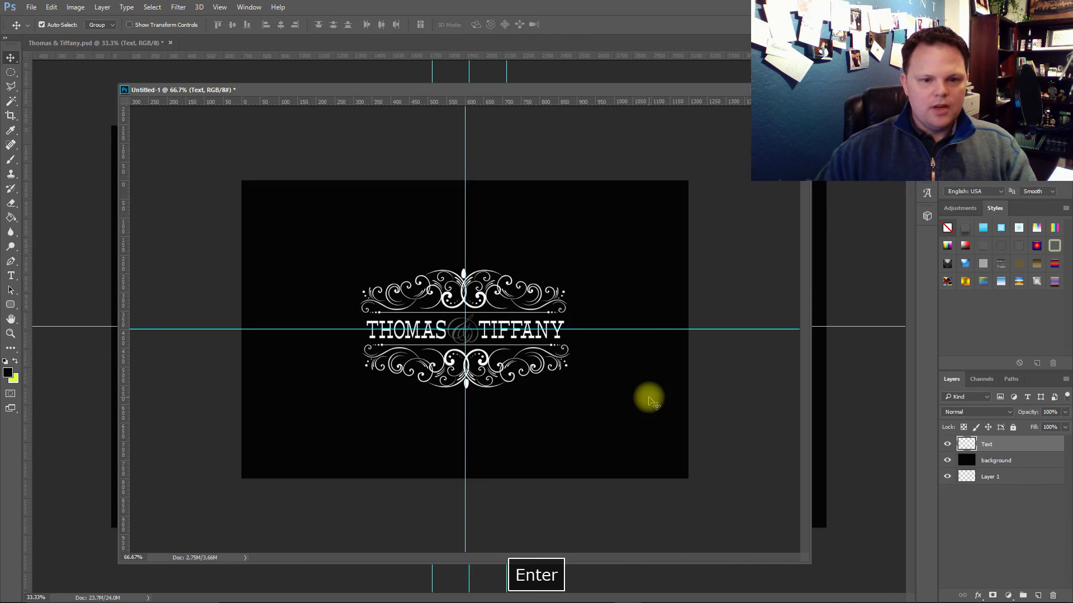
pyautogui.click(31, 6)
# Step: Save the reduced monogram as the PNG T&T (S).png with default PNG options
pyautogui.click(62, 129)
pyautogui.click(170, 258)
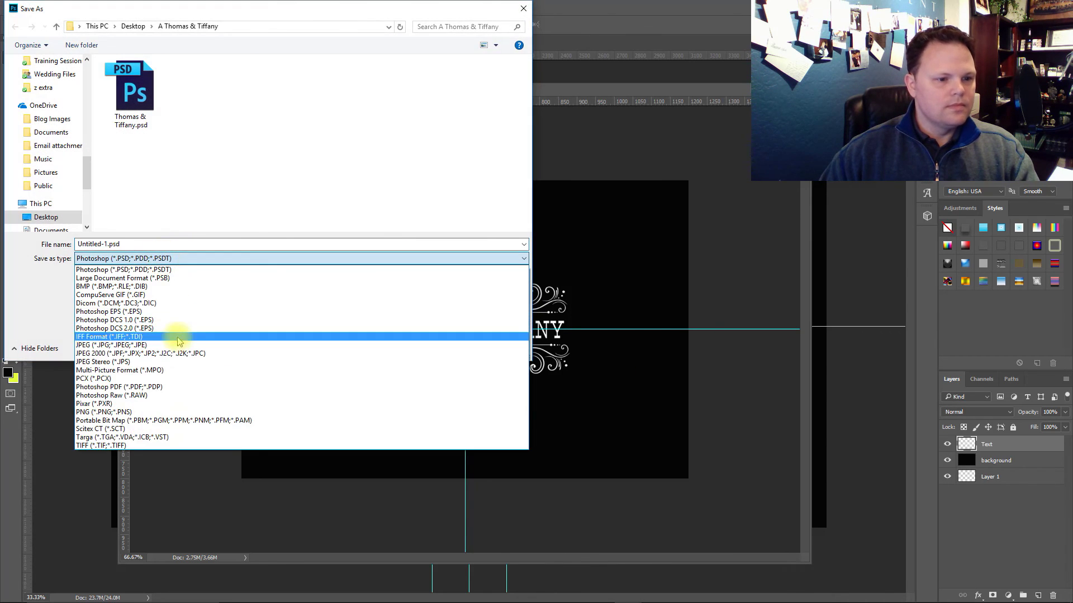
pyautogui.click(143, 412)
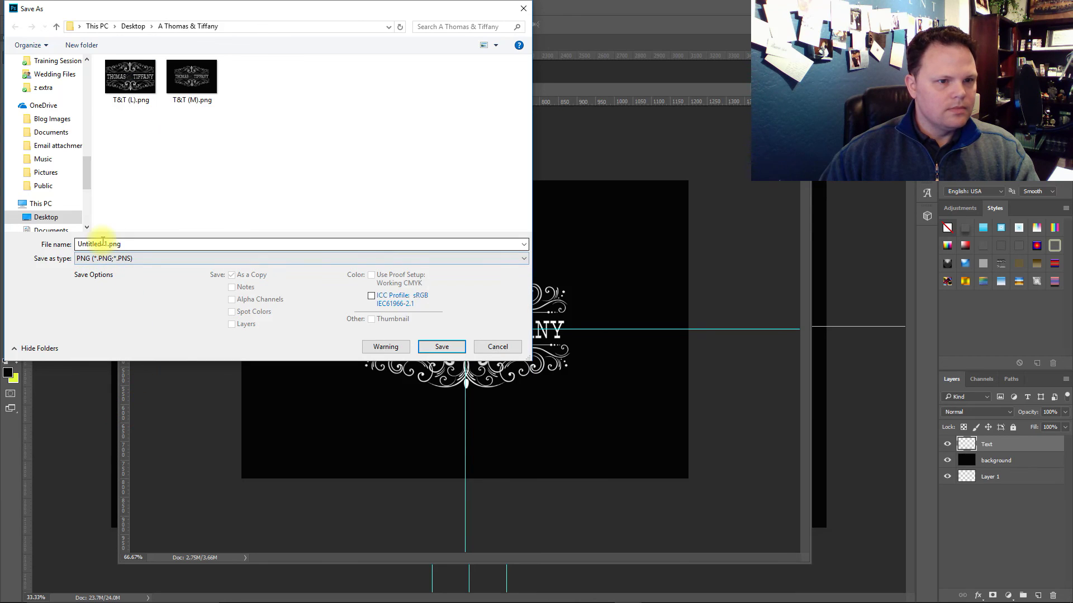
pyautogui.click(203, 100)
pyautogui.click(99, 243)
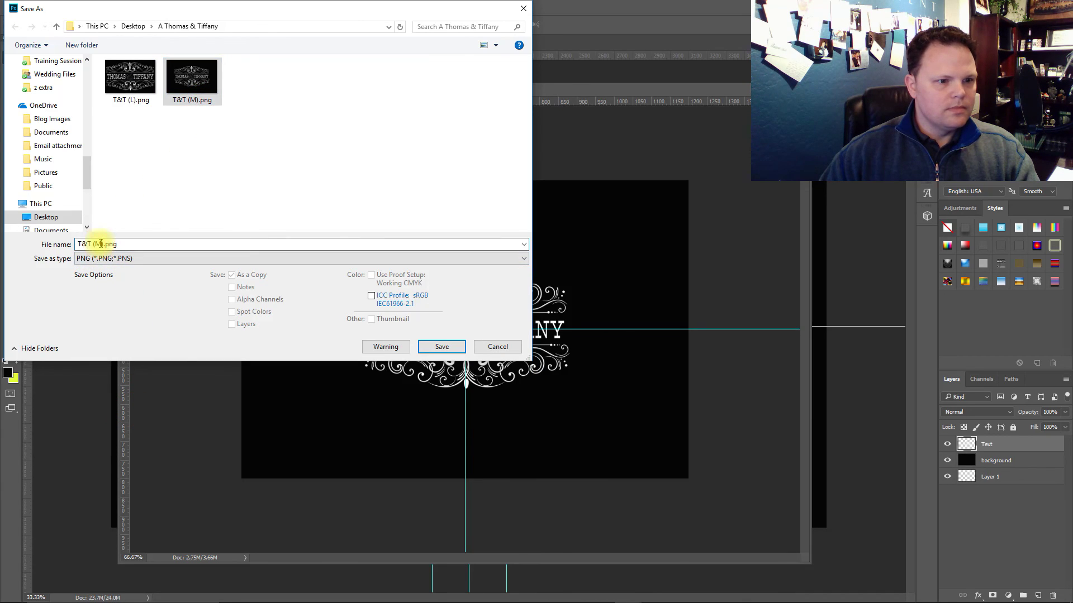
pyautogui.press('BackSpace')
pyautogui.write('S')
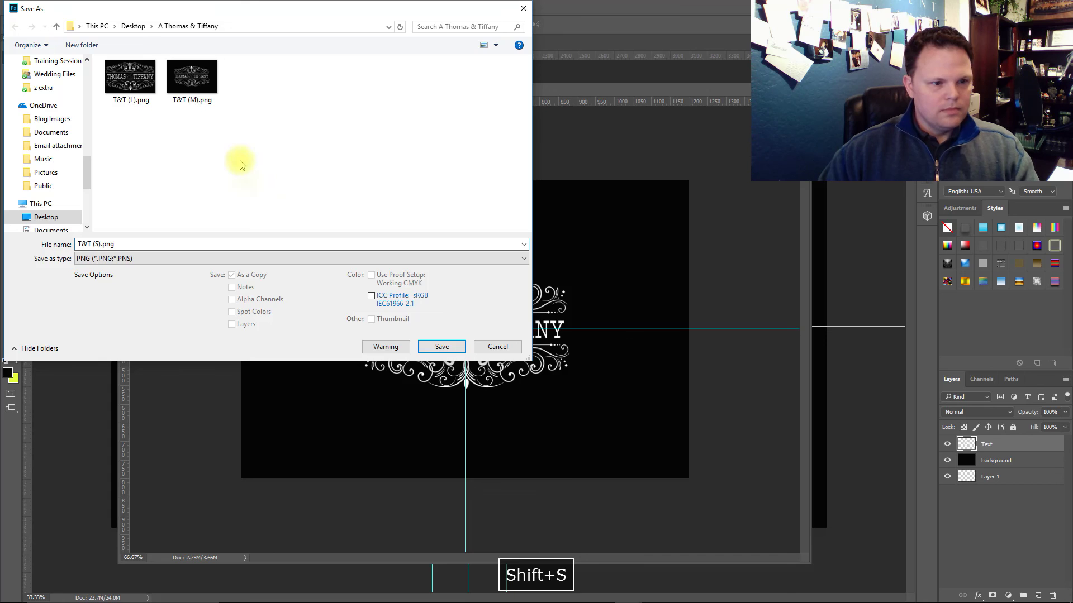
pyautogui.click(441, 347)
pyautogui.click(581, 196)
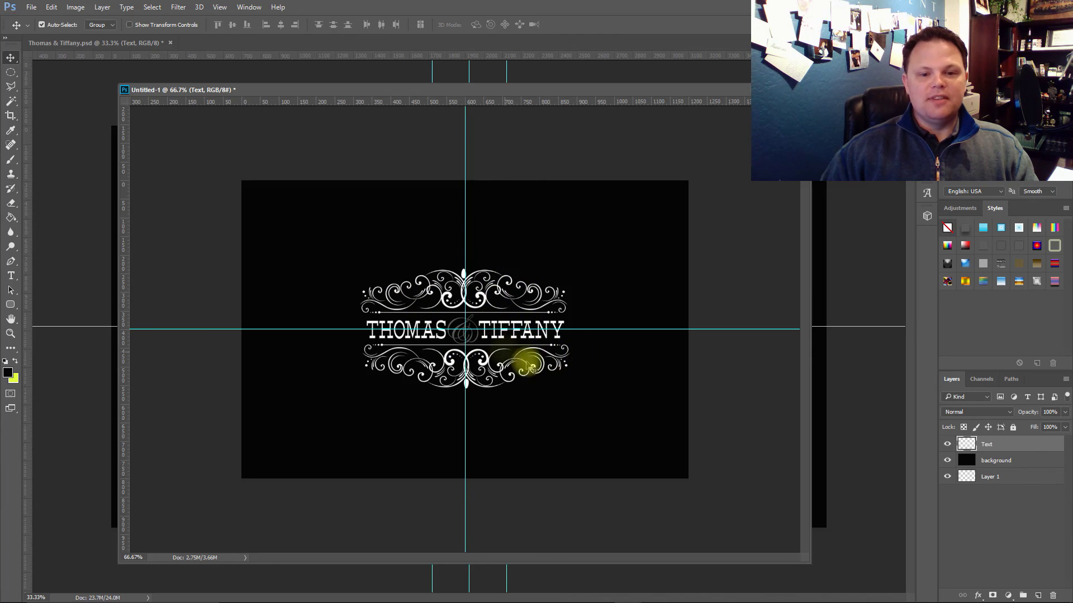
# Step: Step backward through the recent edits until the monogram is back to full size
pyautogui.click(51, 8)
pyautogui.press('Down')
pyautogui.press('Down')
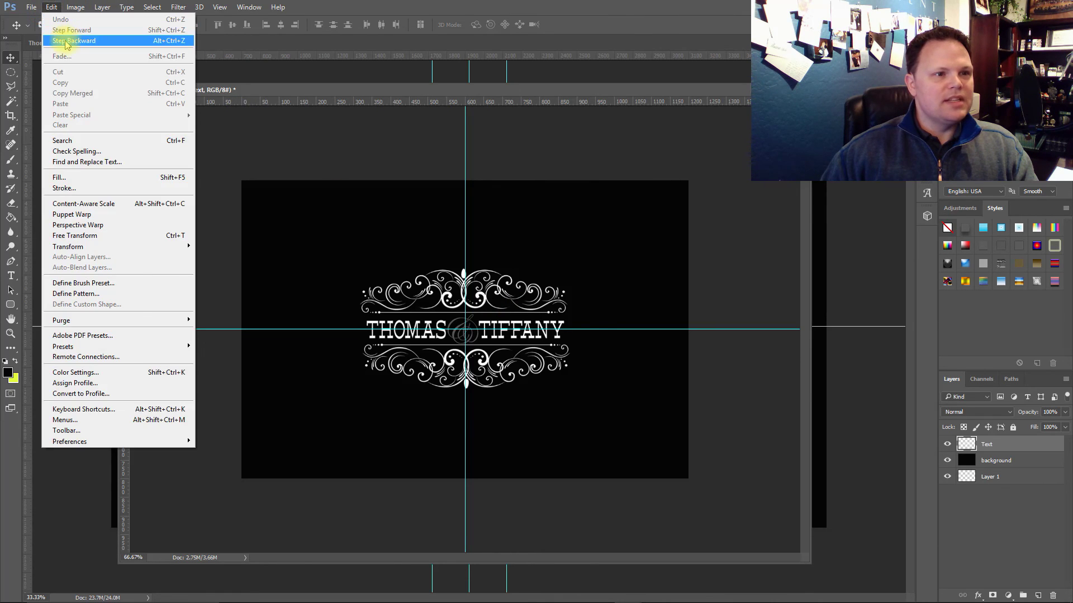
pyautogui.press('Return')
pyautogui.click(65, 42)
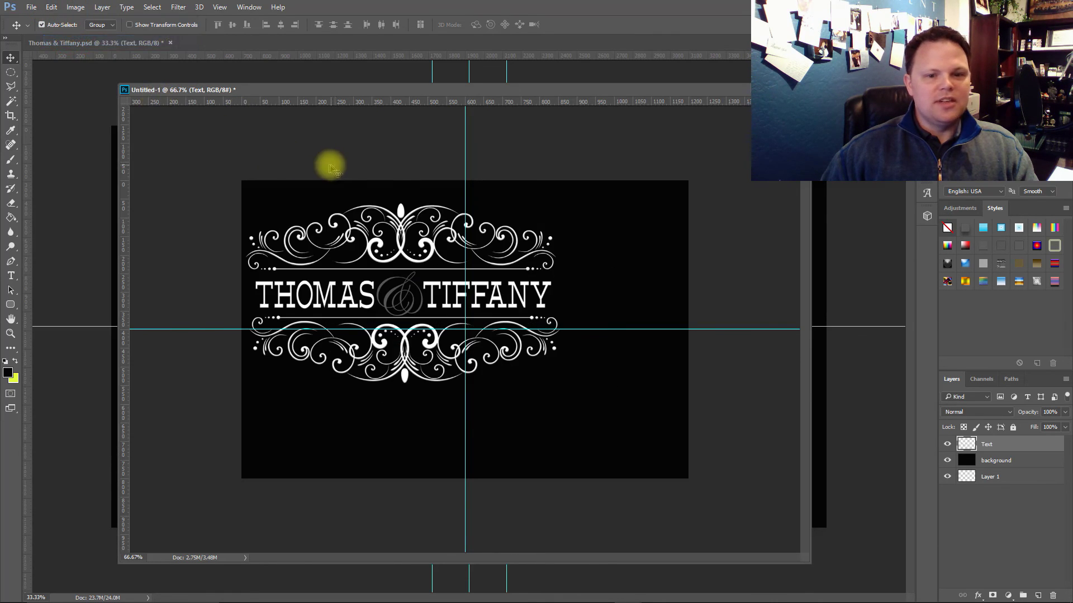
pyautogui.click(52, 6)
pyautogui.click(65, 40)
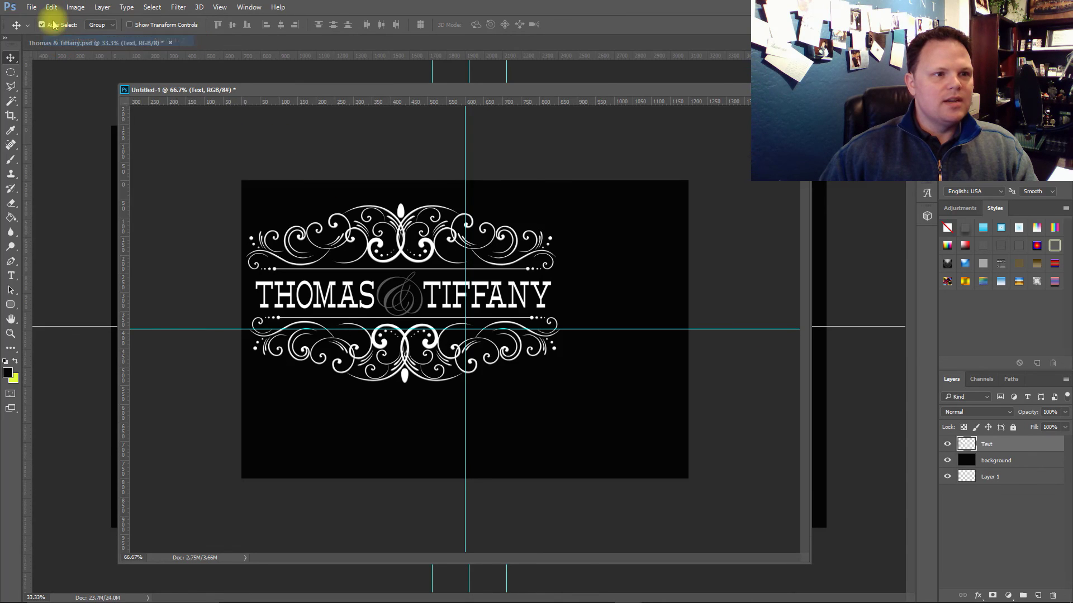
pyautogui.click(52, 7)
pyautogui.click(65, 40)
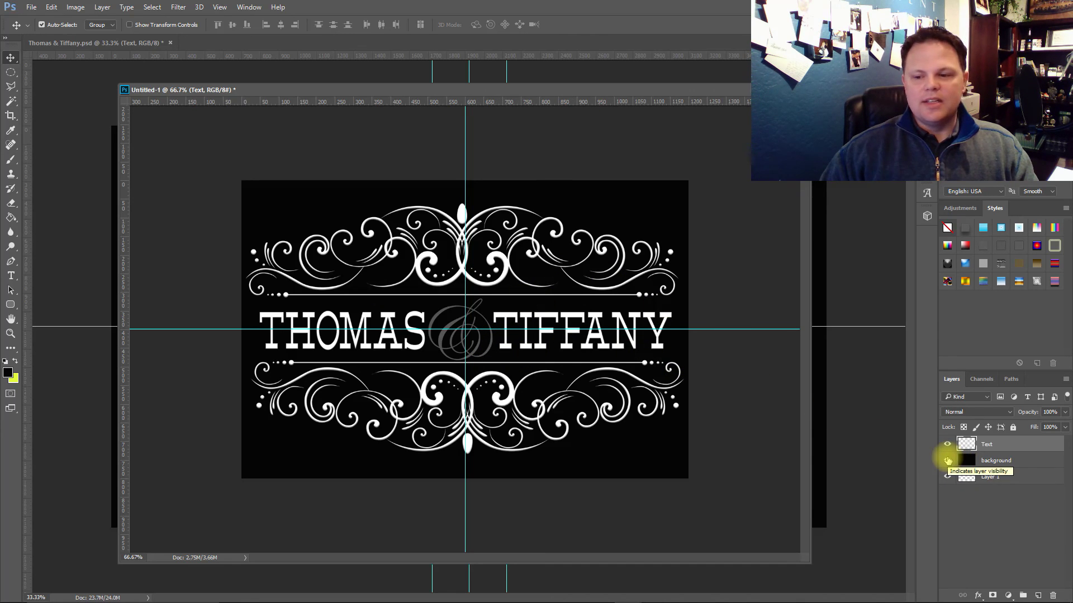
# Step: Hide the black background layer and zoom in and out to check the transparency
pyautogui.click(947, 461)
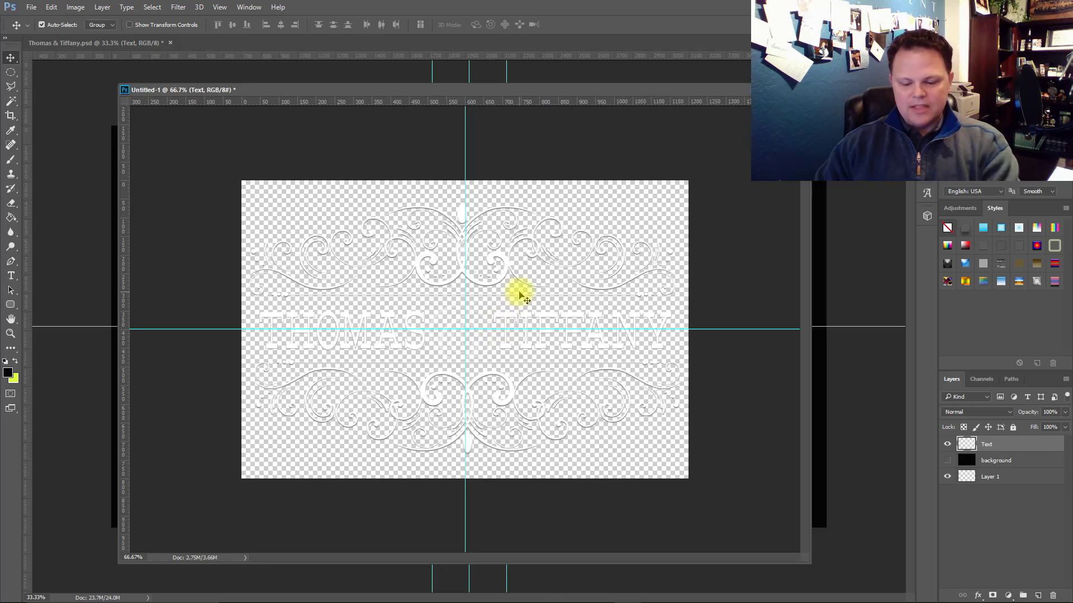
pyautogui.hotkey('ctrl', '=')
pyautogui.hotkey('ctrl', '=')
pyautogui.hotkey('ctrl', '=')
pyautogui.hotkey('ctrl', '=')
pyautogui.hotkey('ctrl', '=')
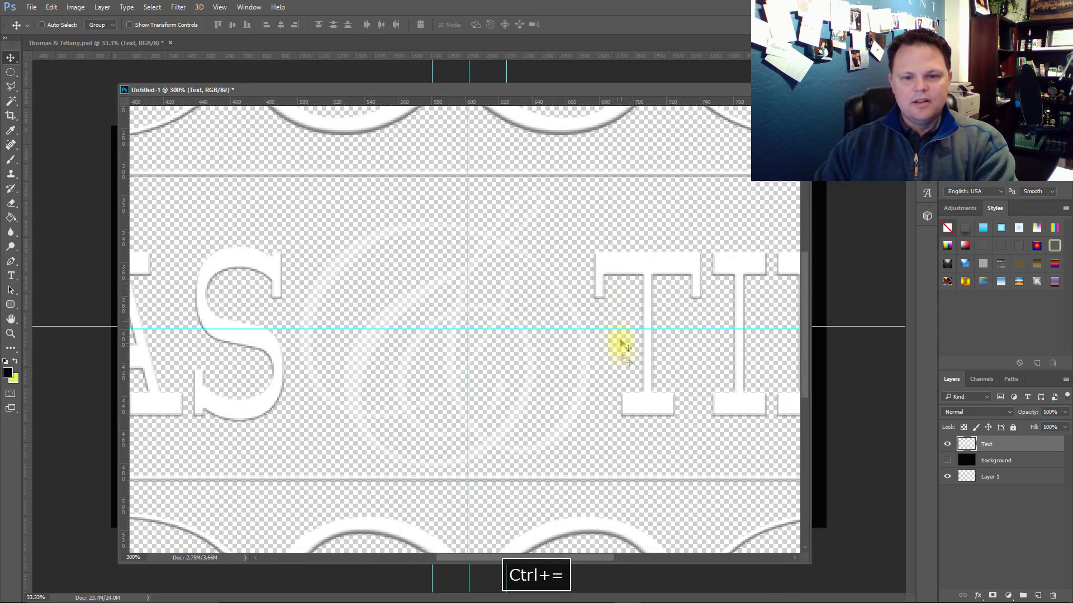
pyautogui.hotkey('ctrl', '-')
pyautogui.hotkey('ctrl', '-')
pyautogui.hotkey('ctrl', '-')
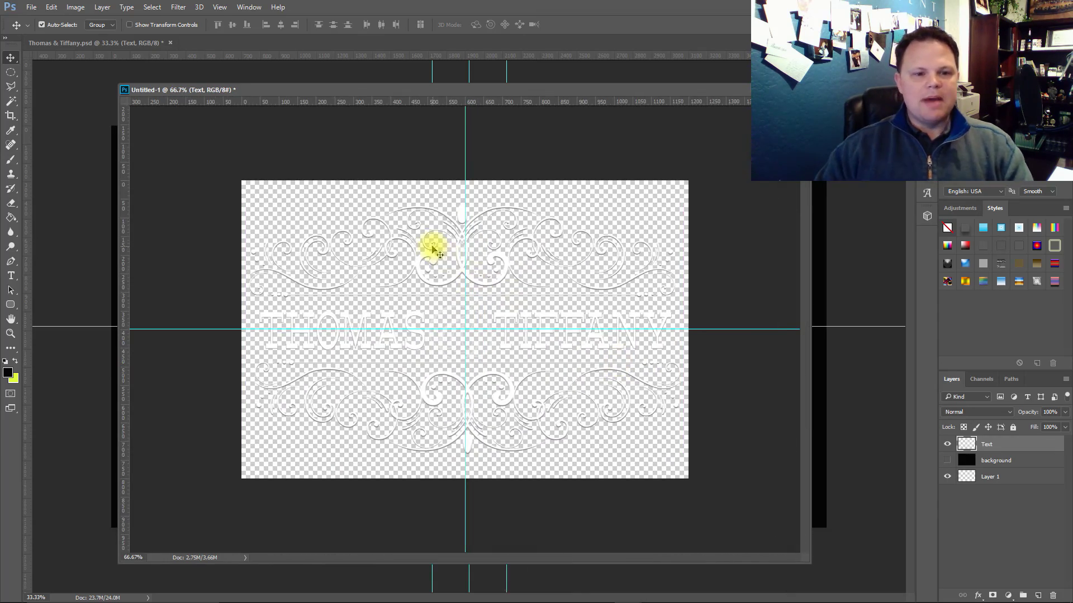
# Step: Save the transparent monogram as the PNG T&T (L) No Background.png
pyautogui.click(31, 7)
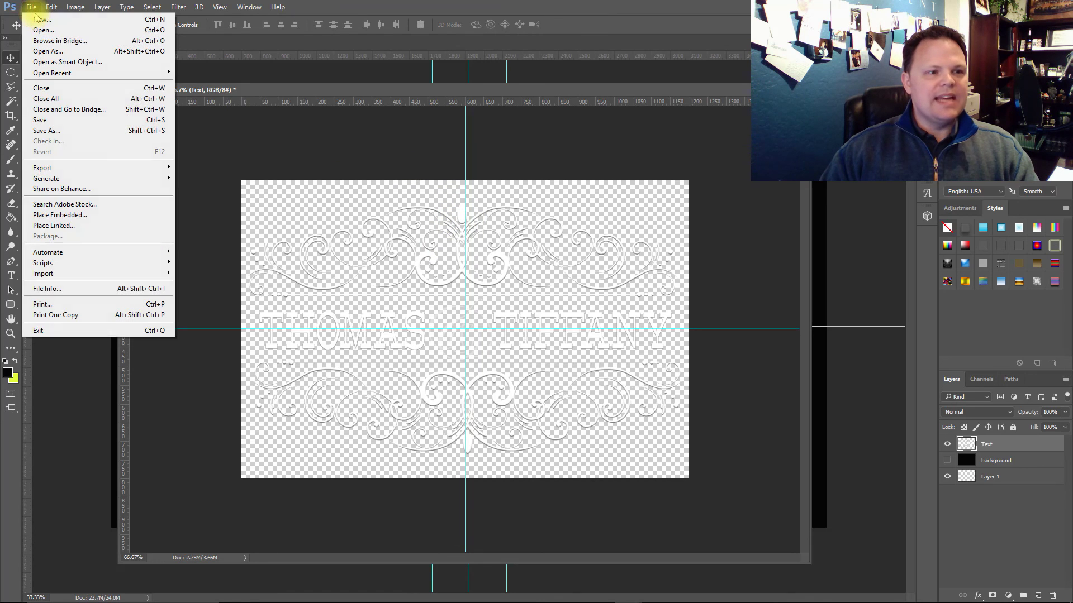
pyautogui.click(72, 131)
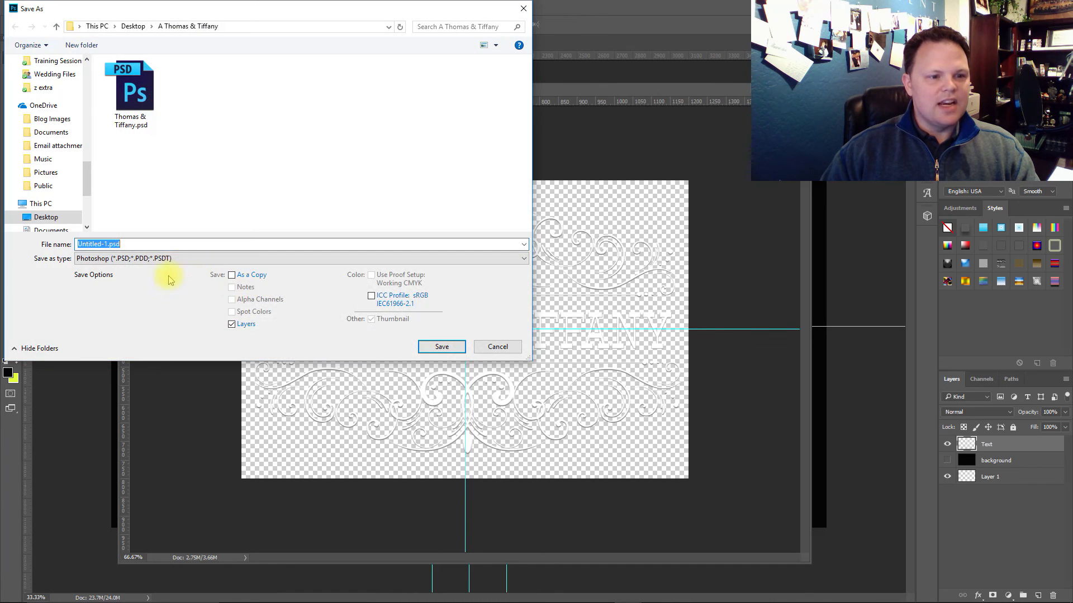
pyautogui.click(167, 259)
pyautogui.click(147, 412)
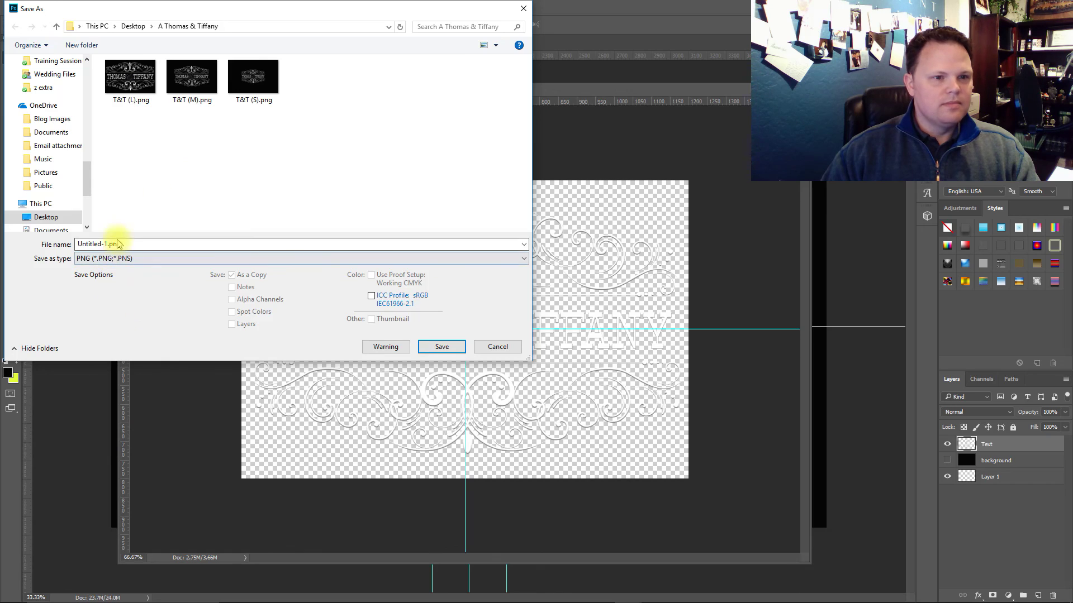
pyautogui.doubleClick(137, 246)
pyautogui.click(253, 78)
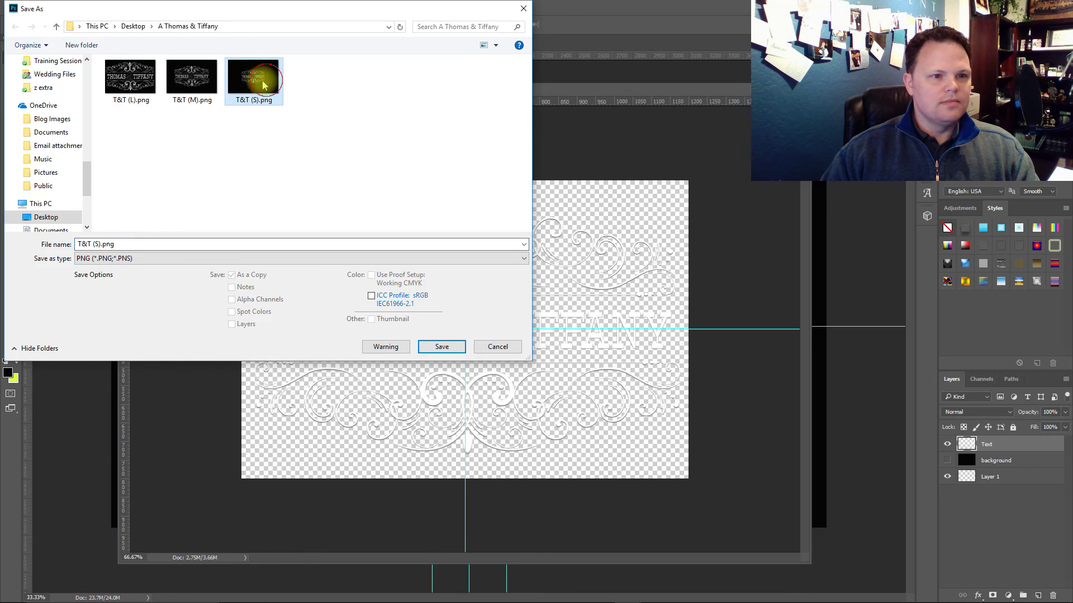
pyautogui.click(140, 85)
pyautogui.click(101, 244)
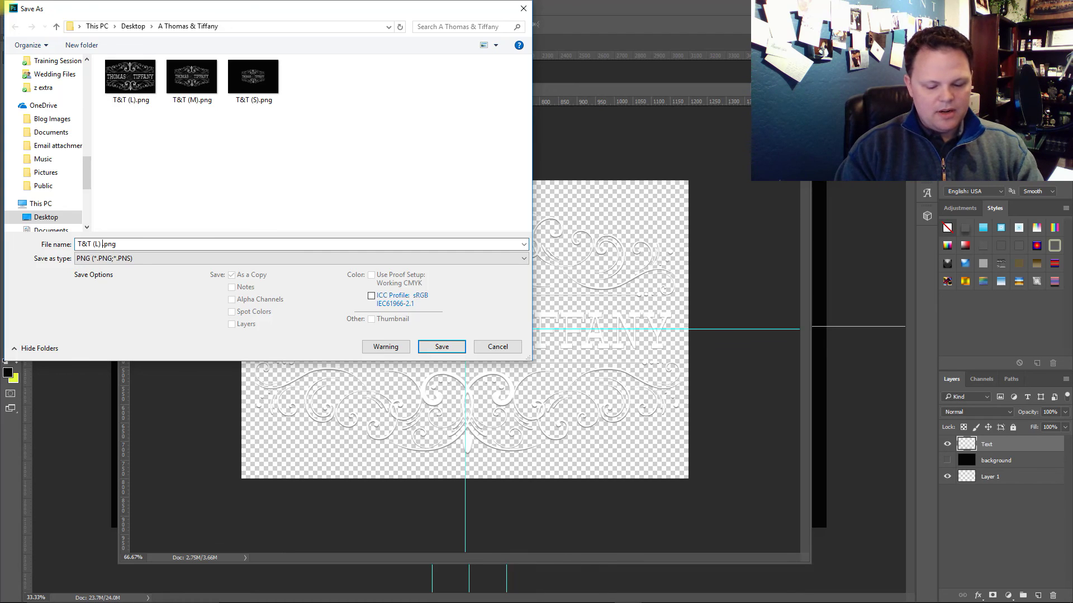
pyautogui.write('No Background')
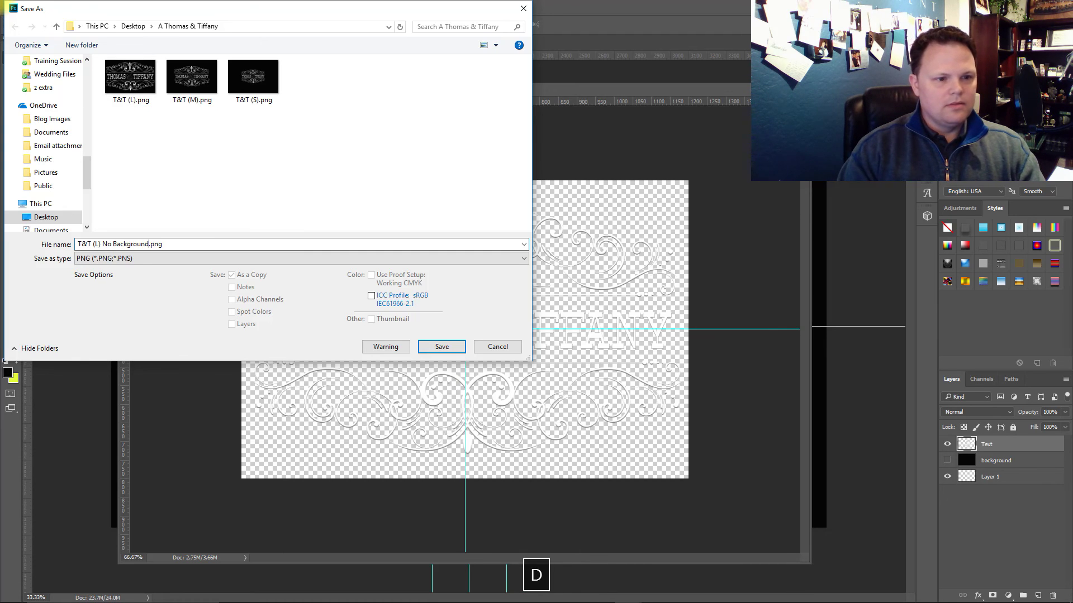
pyautogui.press('Return')
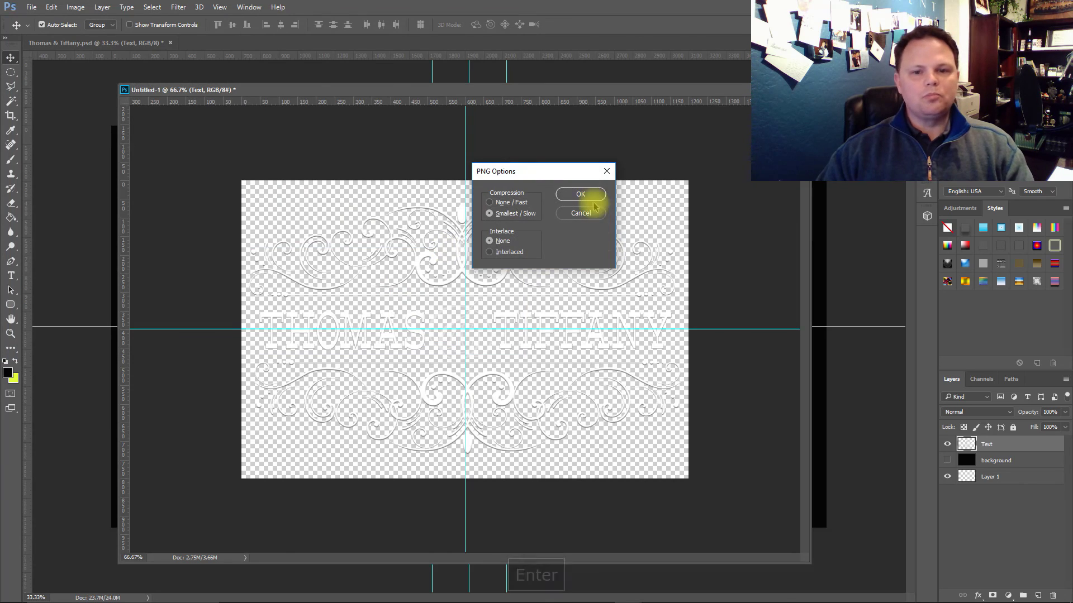
pyautogui.click(586, 196)
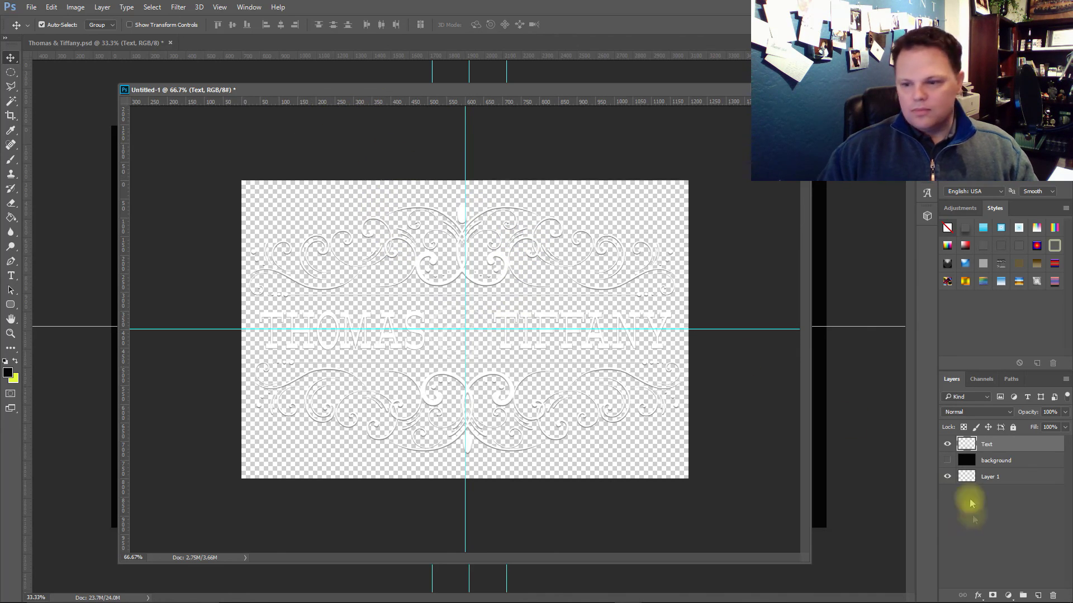
# Step: Turn the black background back on and open the A Thomas & Tiffany folder from the desktop
pyautogui.click(948, 460)
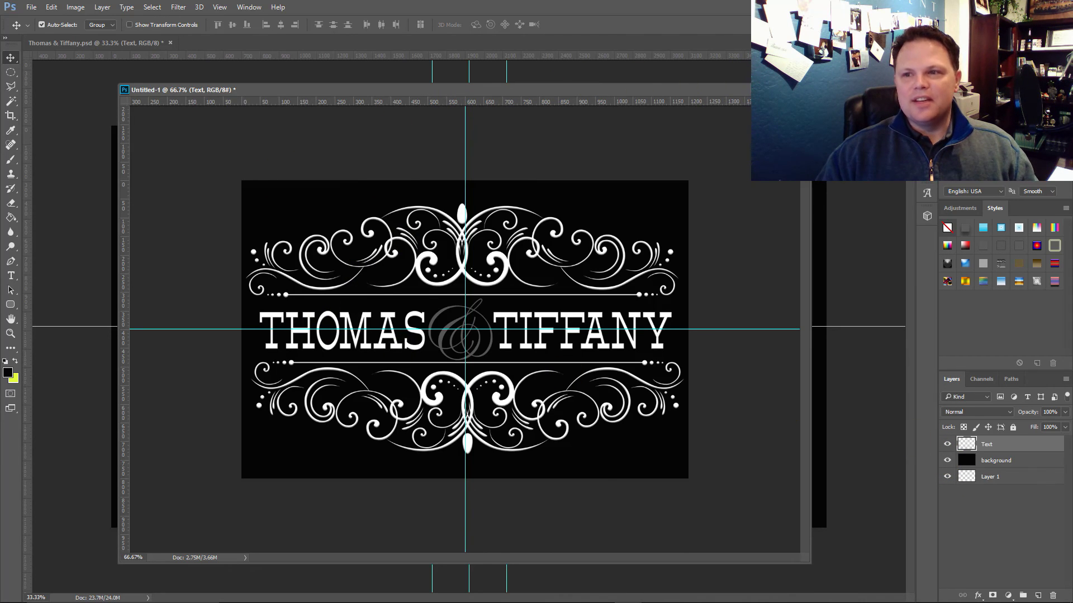
pyautogui.press('super+d')
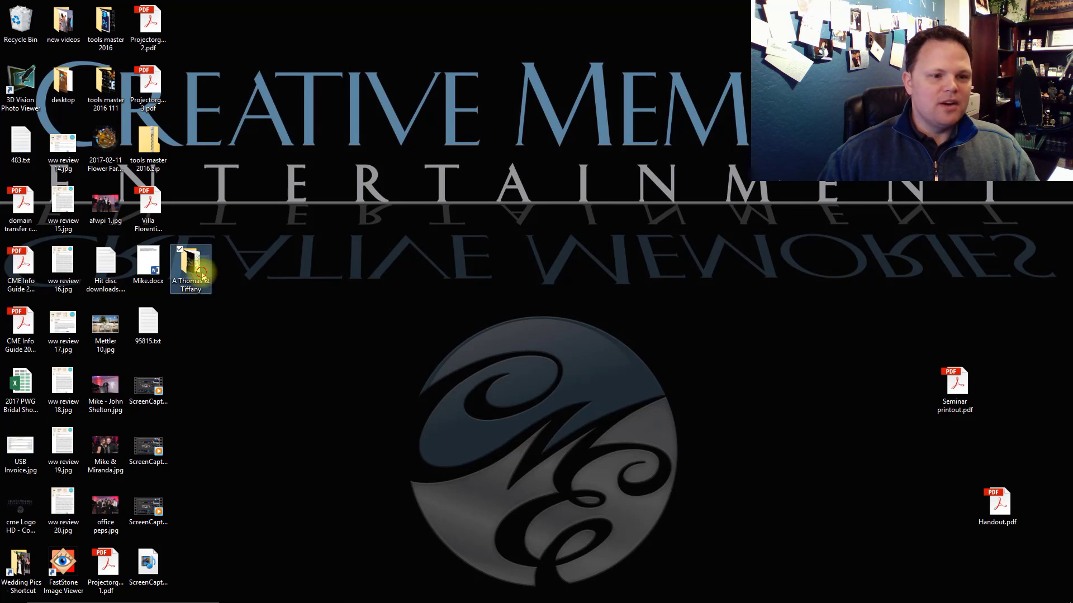
pyautogui.doubleClick(191, 261)
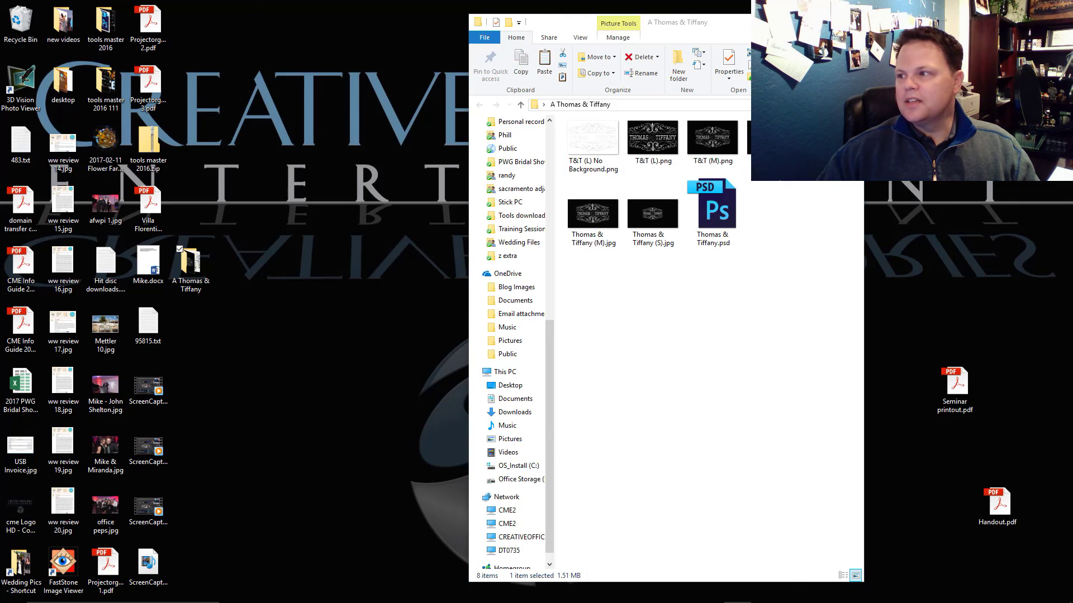
# Step: Open Thomas & Tiffany (L).jpg in Photo Viewer and maximize the window
pyautogui.press('Return')
pyautogui.click(726, 27)
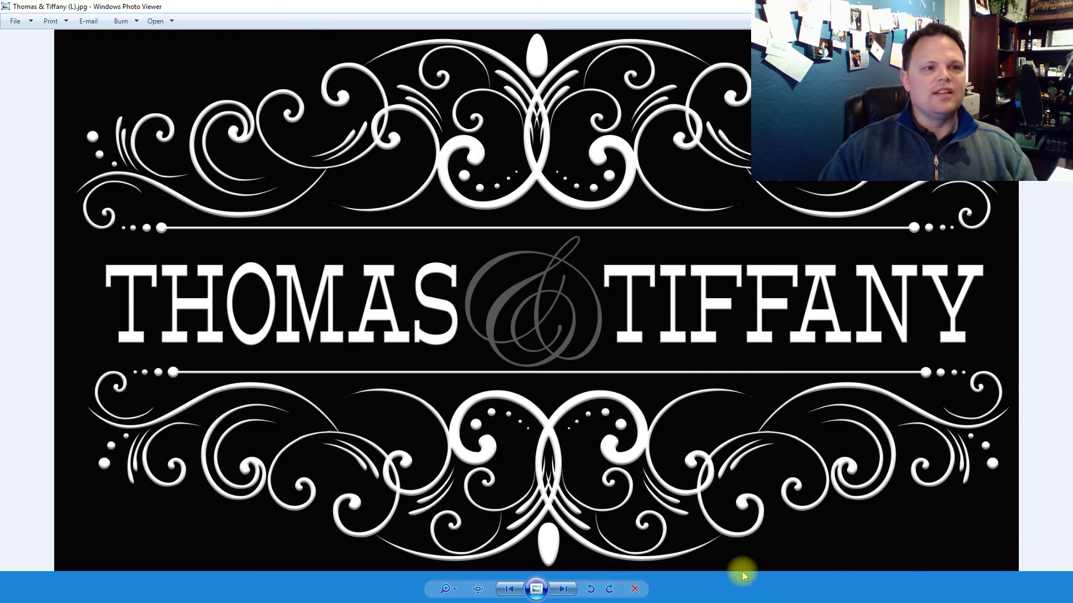
# Step: Advance from the (L) image through the (M) version to the (S) image
pyautogui.press('Right')
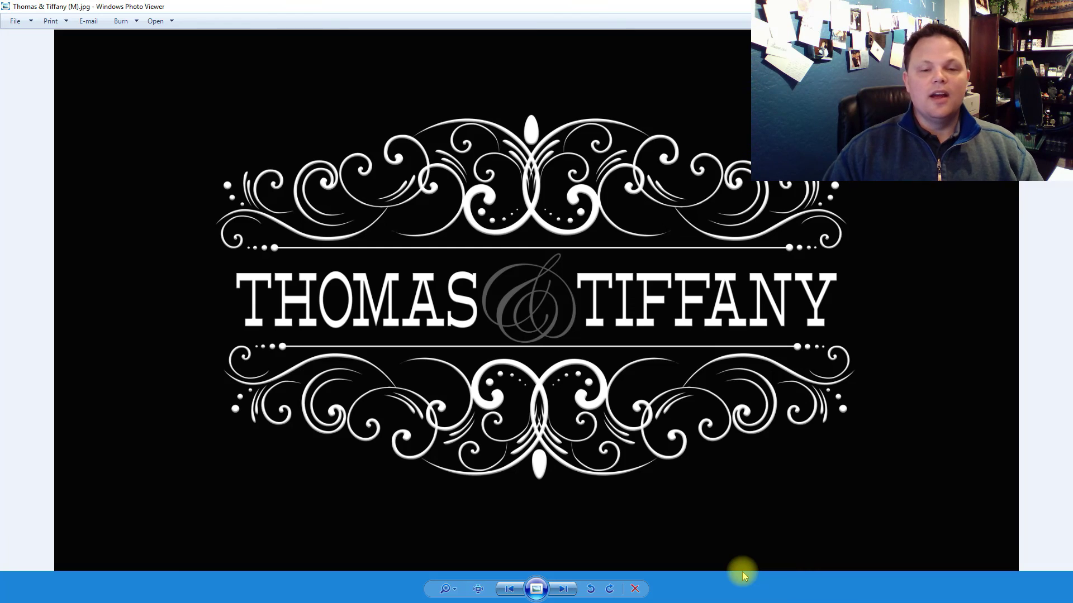
pyautogui.press('Right')
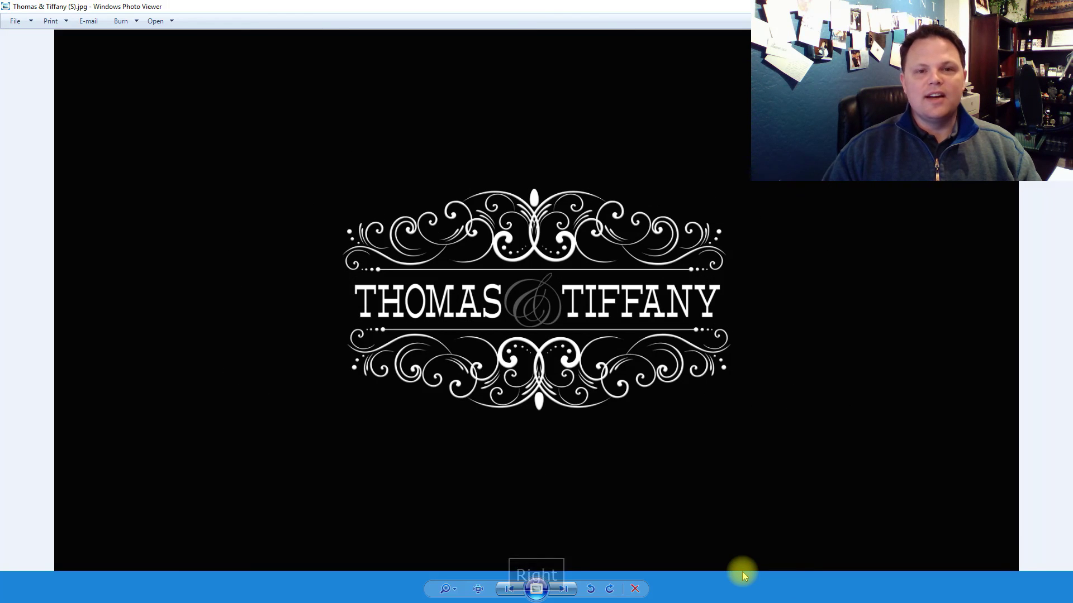